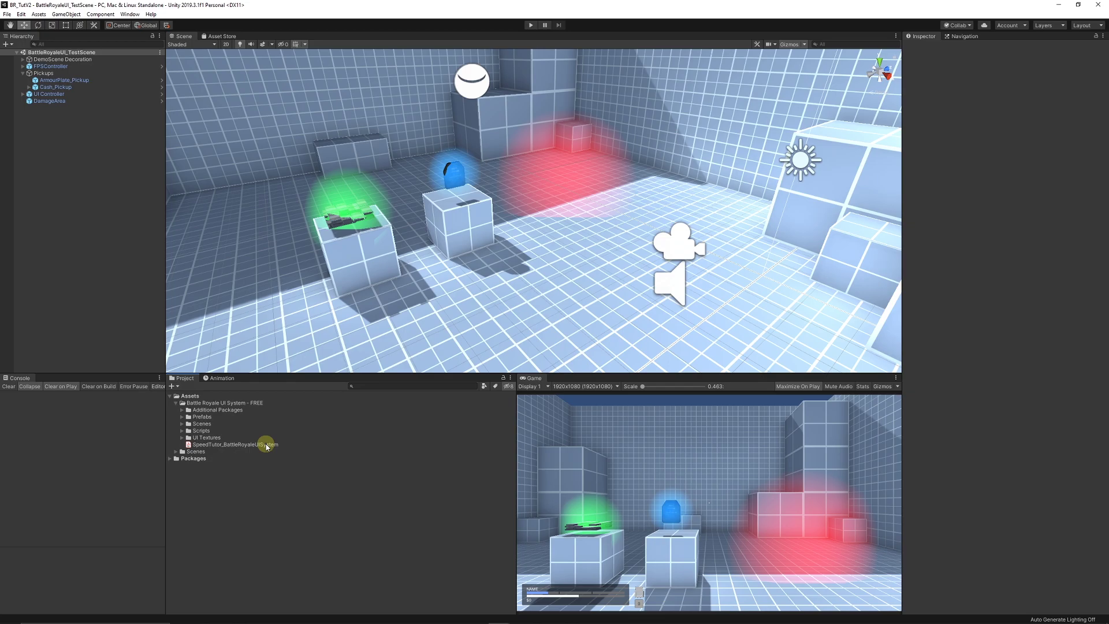
Step: Check the sprites in the UI Textures folder and switch the Scene view to 2D
click(182, 438)
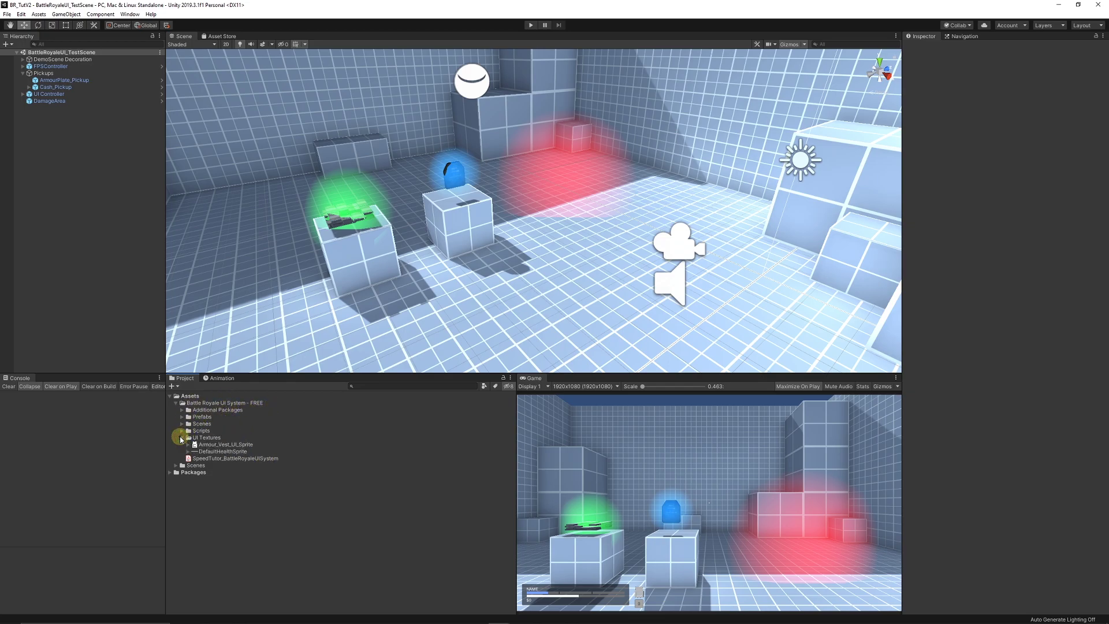
click(182, 439)
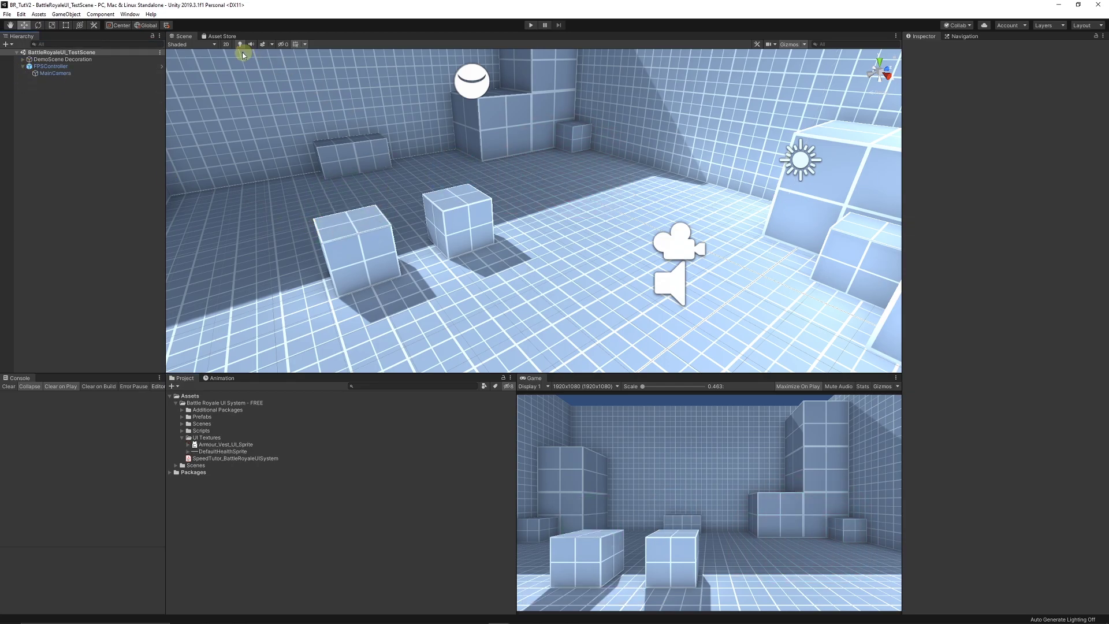
click(226, 44)
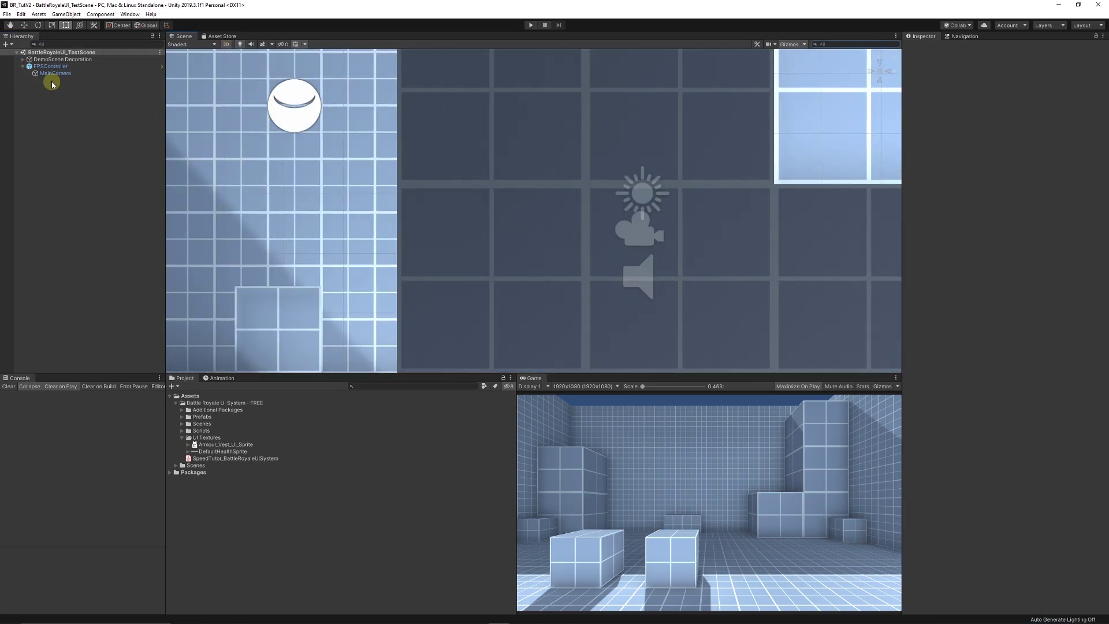
Step: Add a new UI Canvas to the scene and frame it in the Scene view
right_click(60, 130)
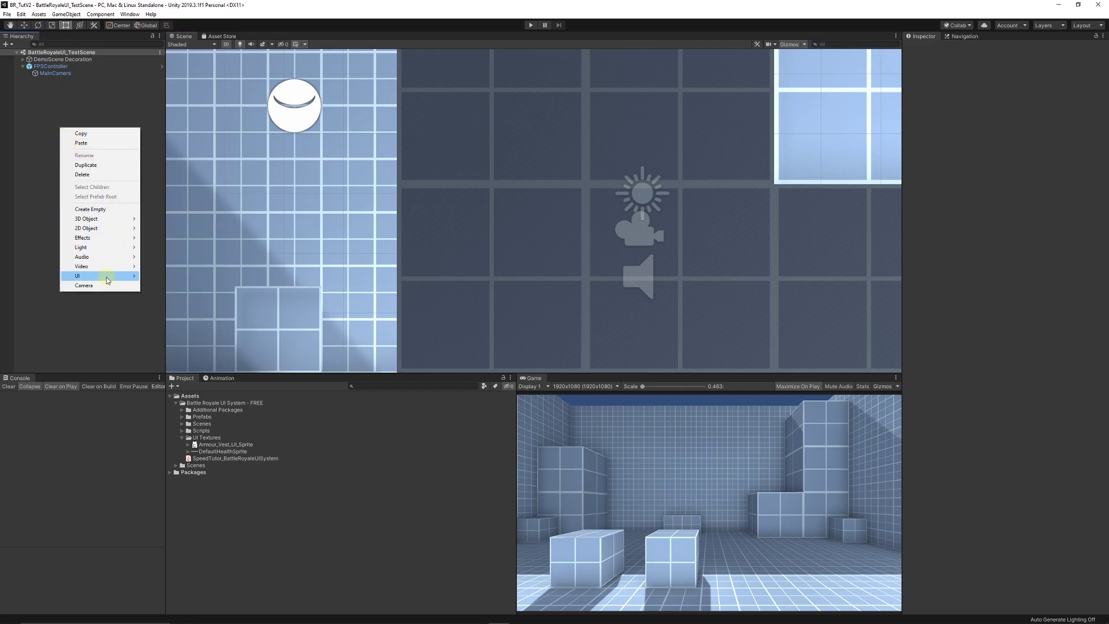
mouse_move(107, 278)
click(173, 403)
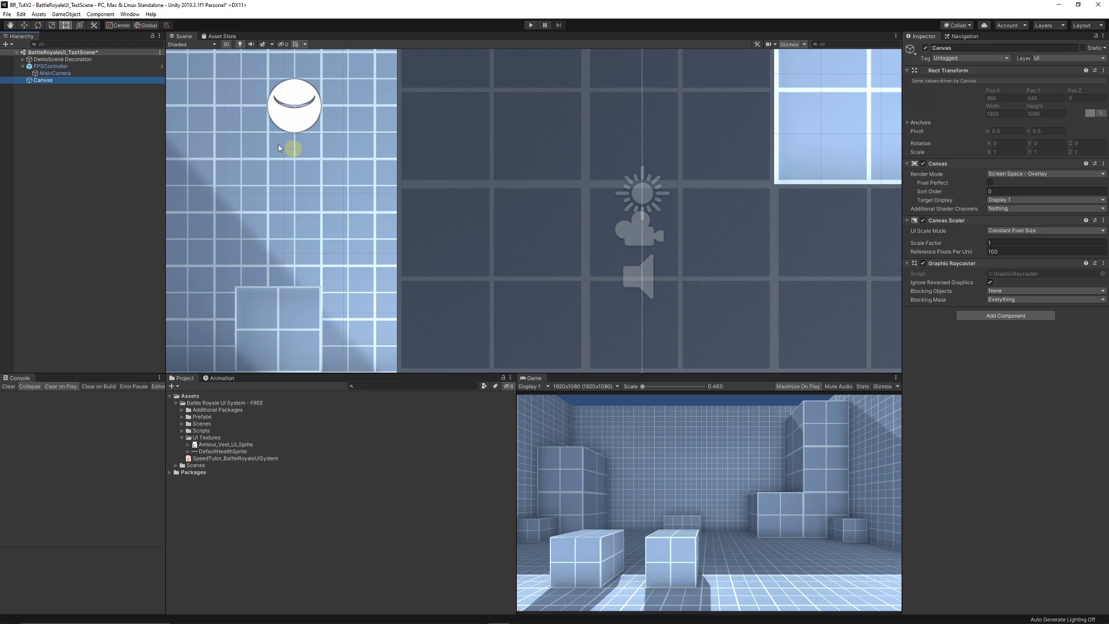
double_click(44, 80)
scroll(533, 221, up, 5)
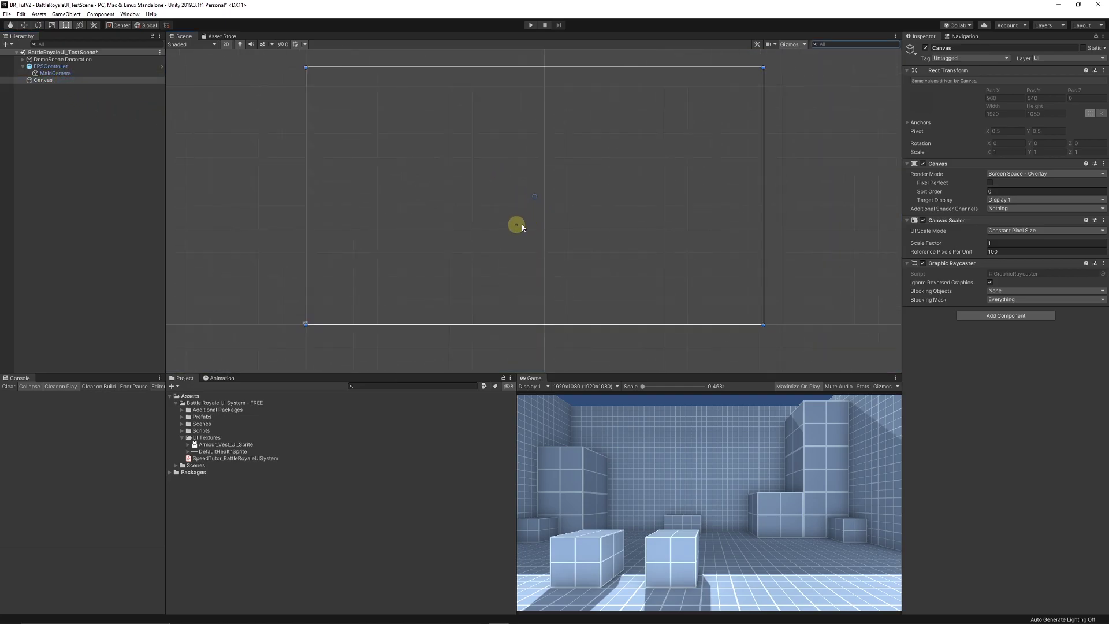
Step: Set the Canvas Scaler to Scale With Screen Size with a 1920×1080 reference resolution
click(1026, 231)
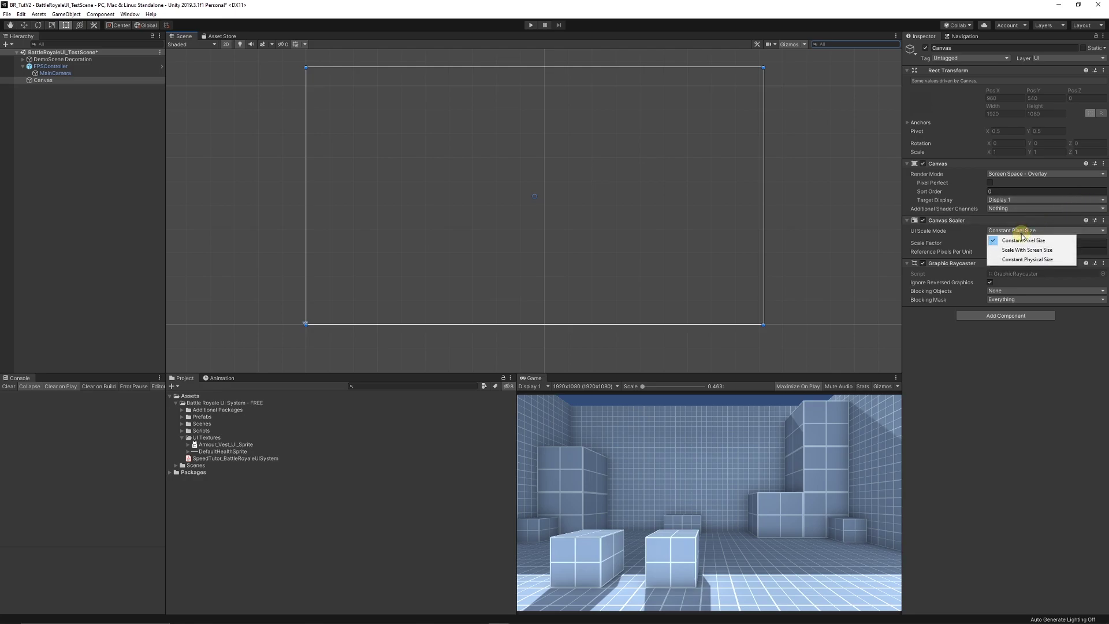
click(1025, 251)
click(1003, 243)
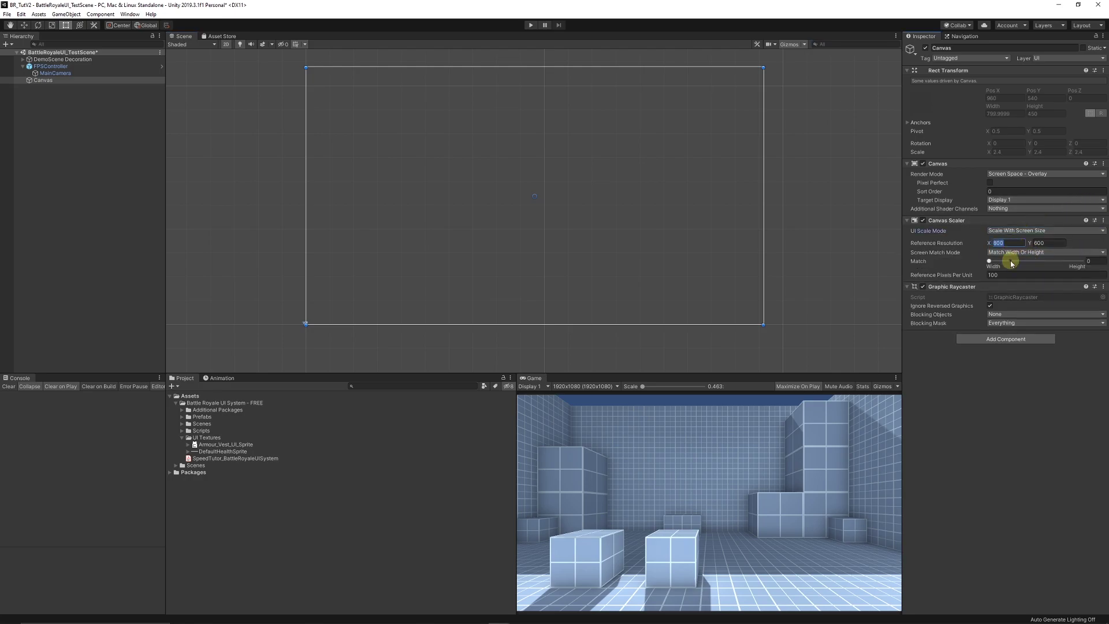
text(1920)
key(Tab)
text(1080)
key(Return)
Step: Save the scene and rename the canvas to BattleUI_Canvas
key(ctrl+s)
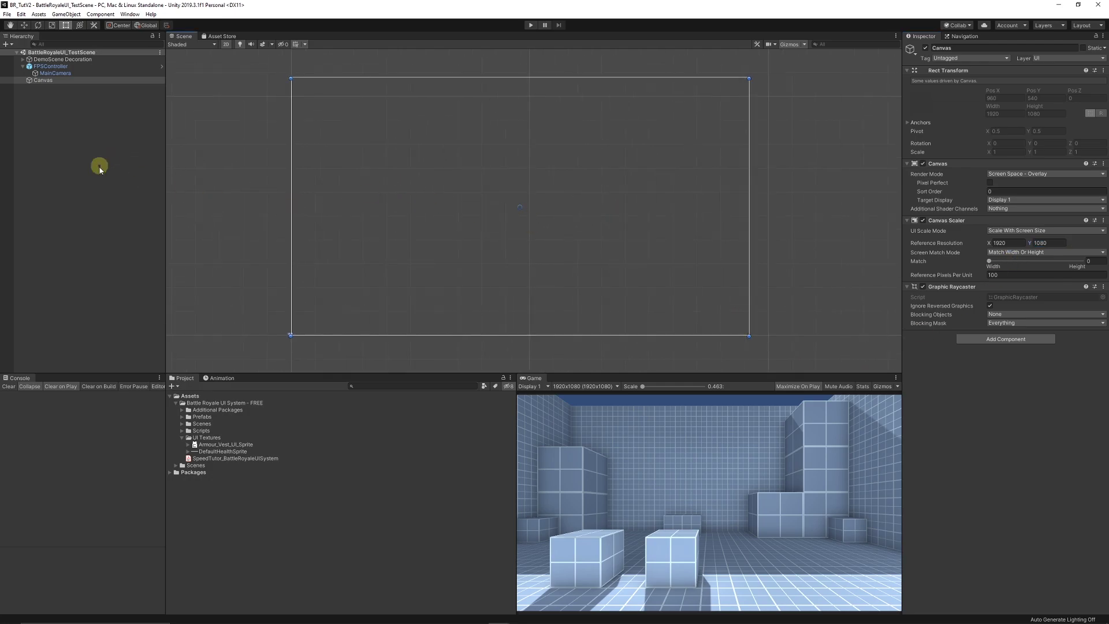
key(F2)
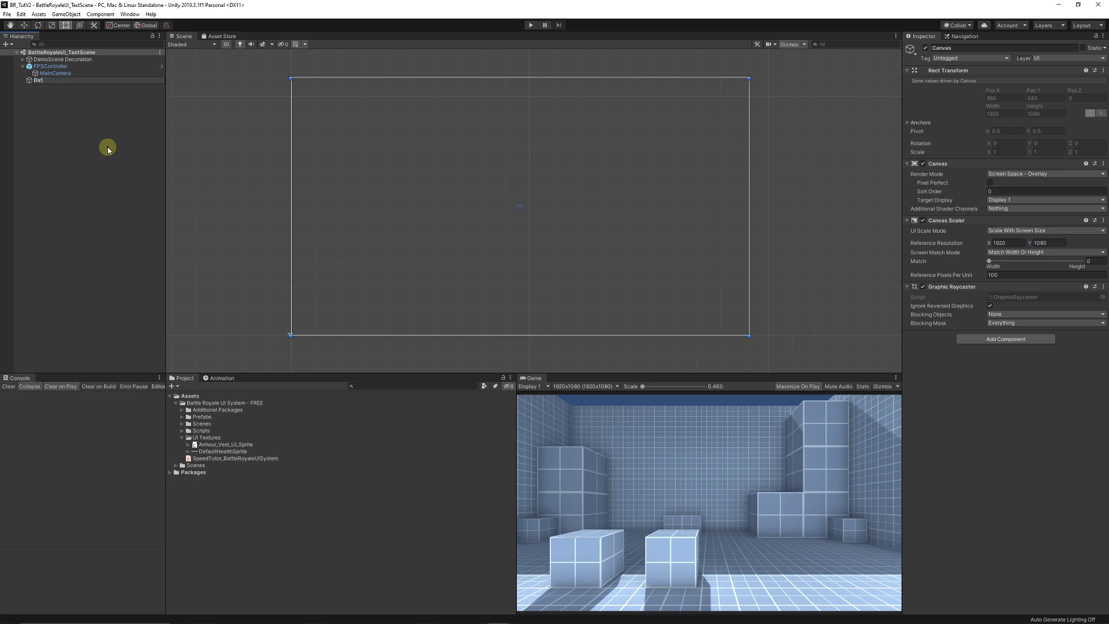
text(BattleUI_Canvas)
key(Return)
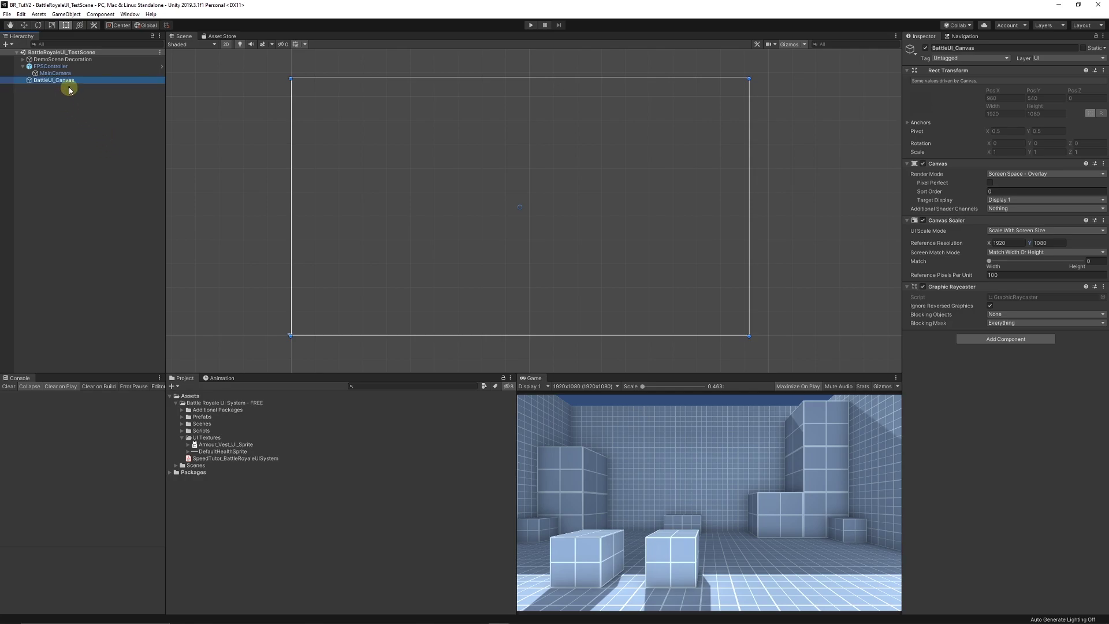
Step: Add a Panel under BattleUI_Canvas and anchor it to the bottom-left
right_click(65, 82)
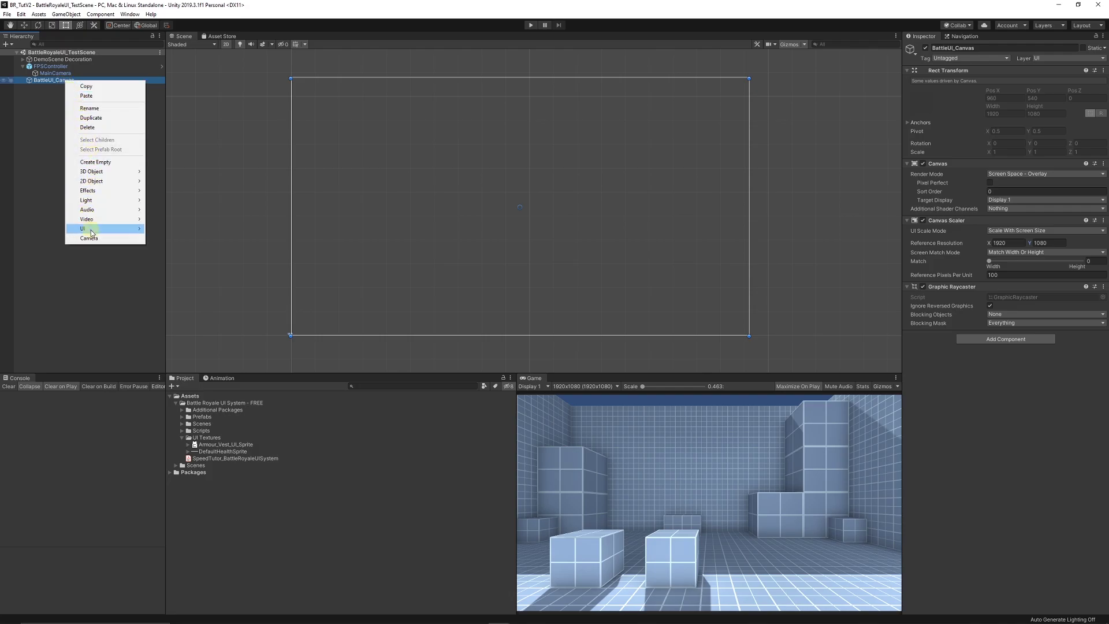
mouse_move(96, 231)
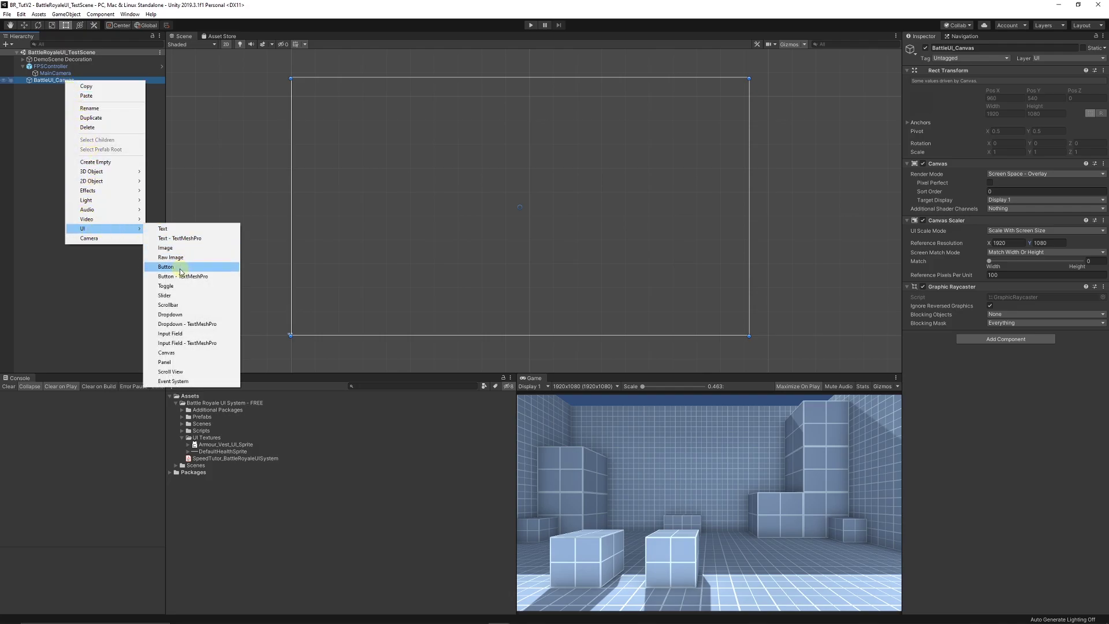
click(165, 363)
click(922, 95)
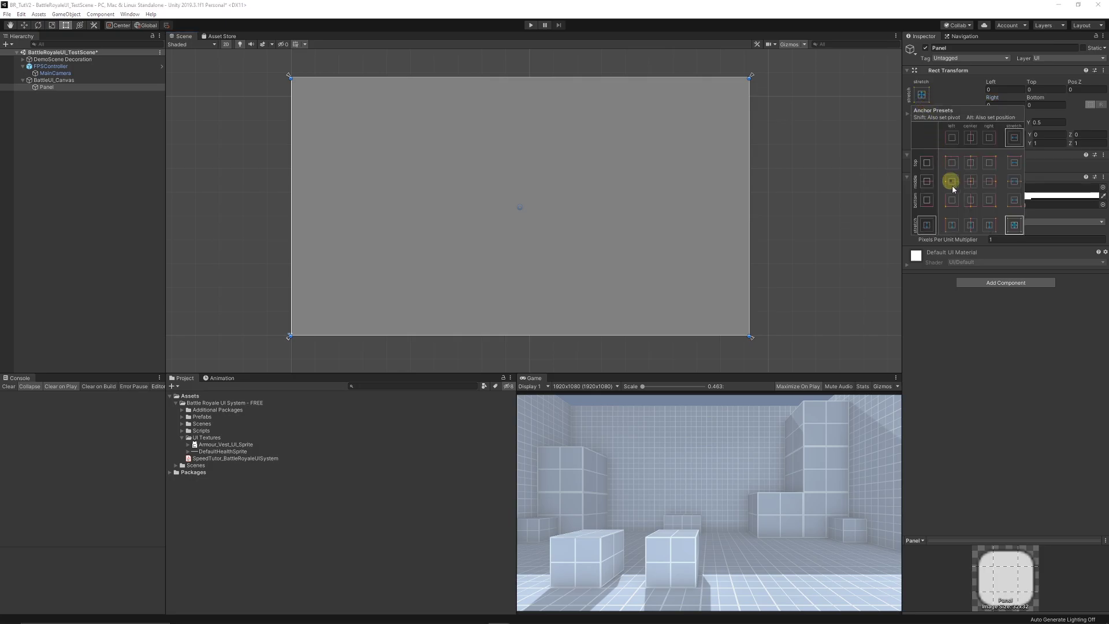
click(952, 201)
click(966, 350)
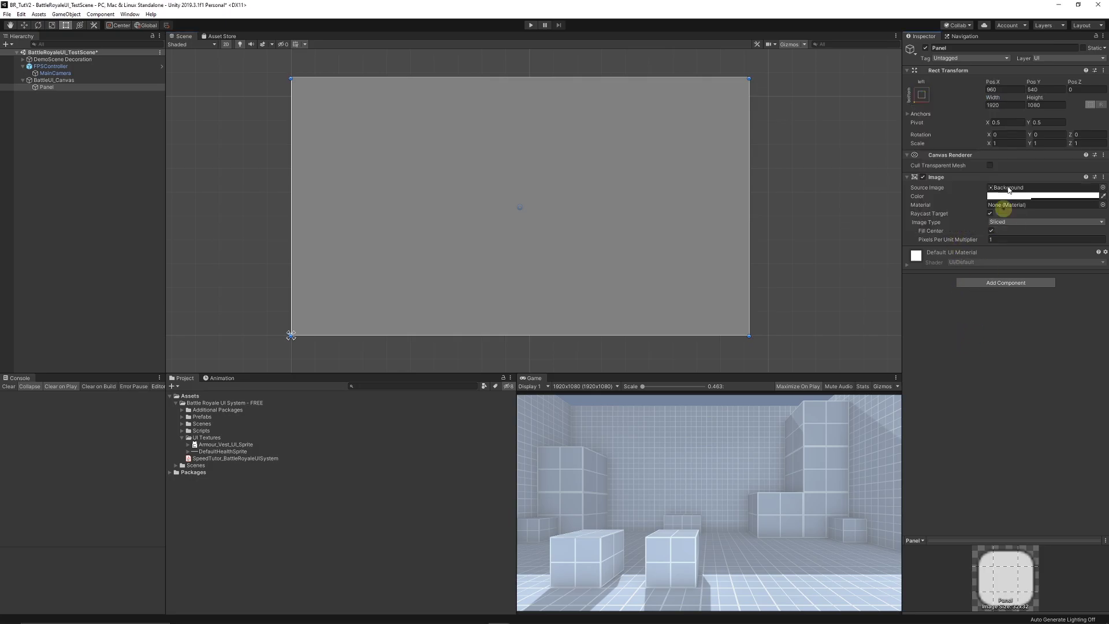
Step: Size the panel 540×110 and move it into the canvas's lower-left corner
click(1006, 105)
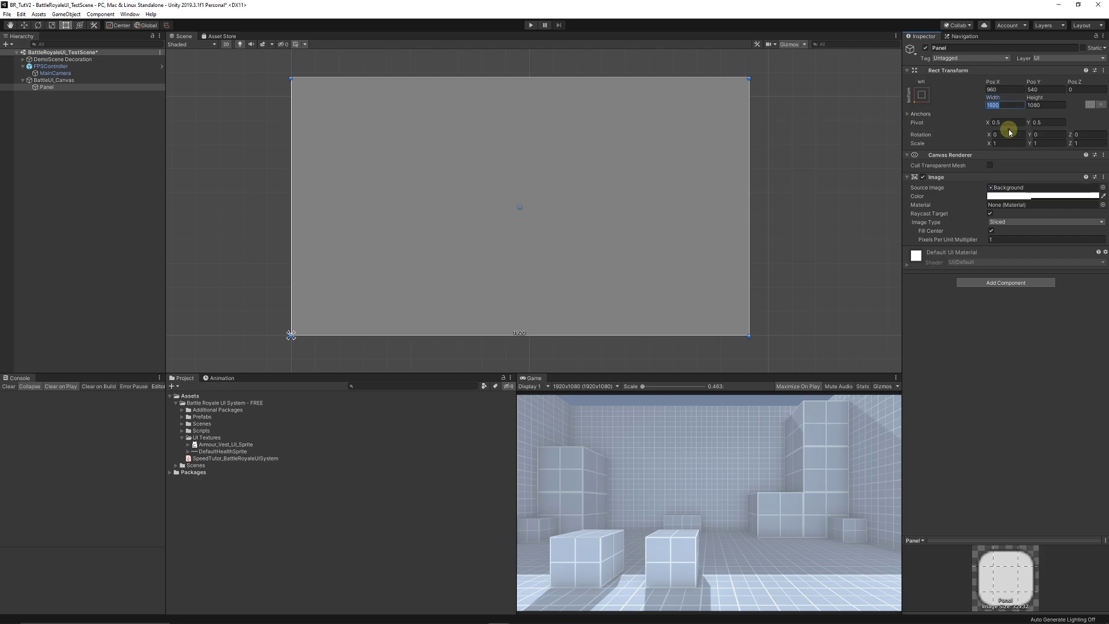
text(540)
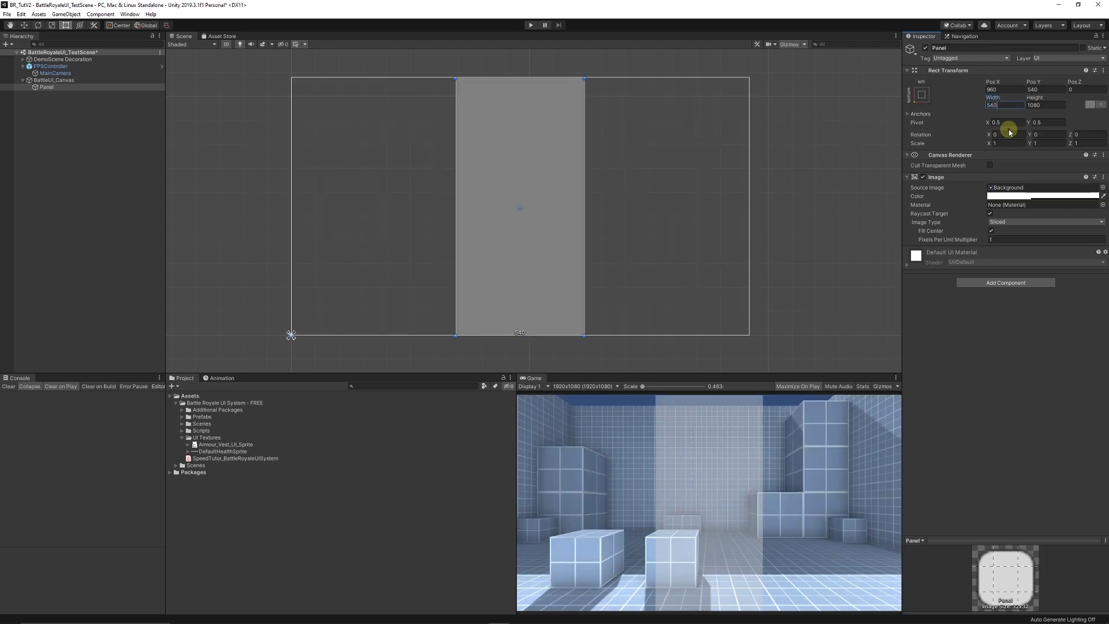
key(Tab)
text(100)
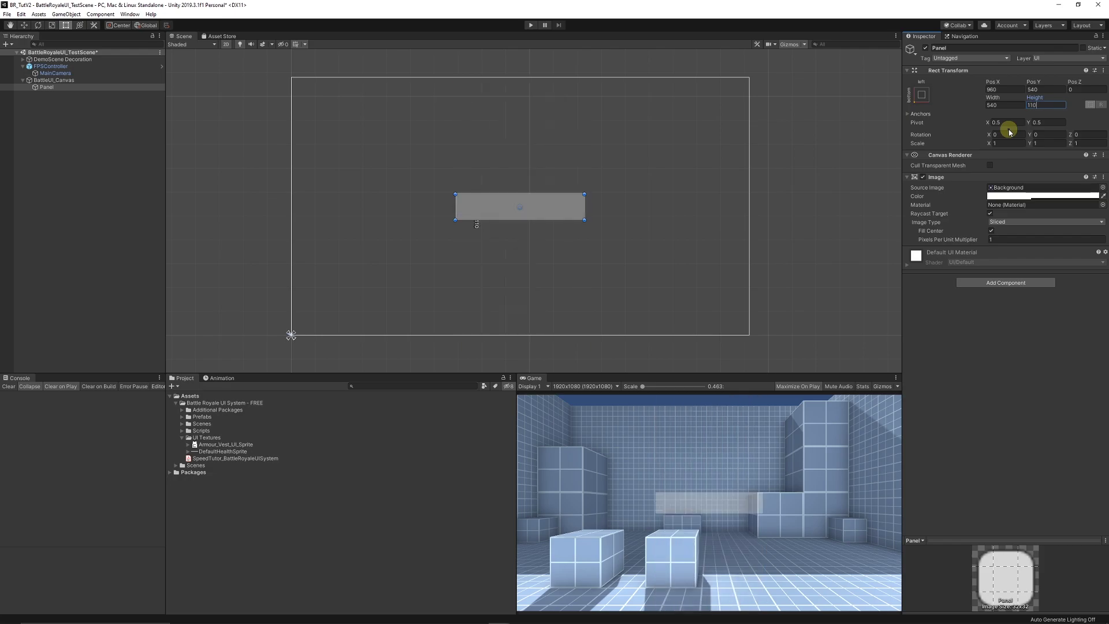
scroll(449, 263, up, 3)
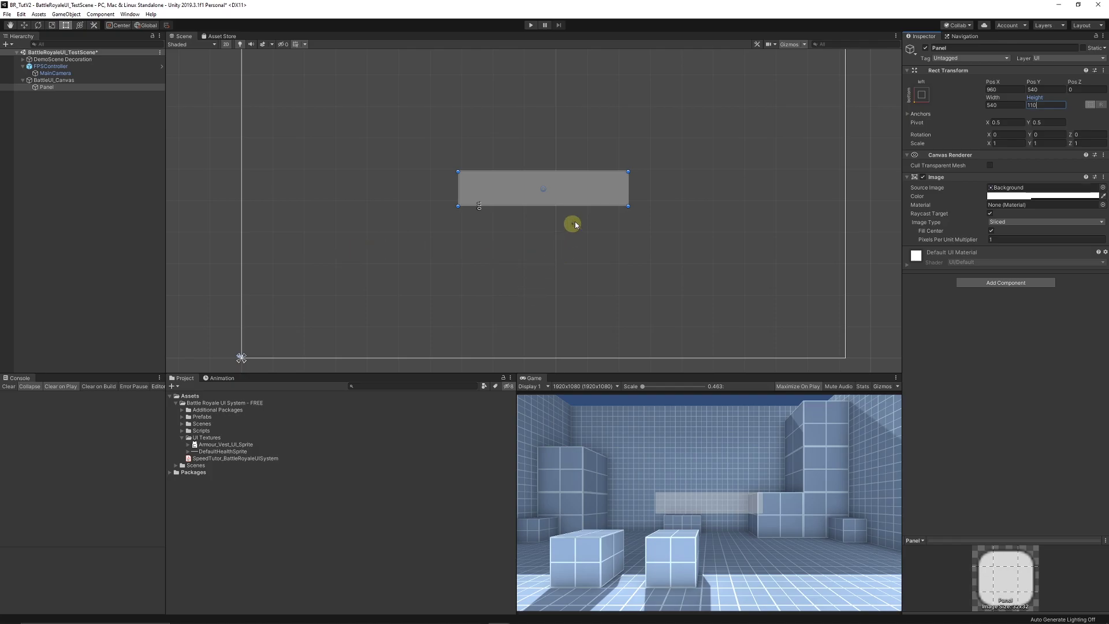
drag(581, 197, 369, 345)
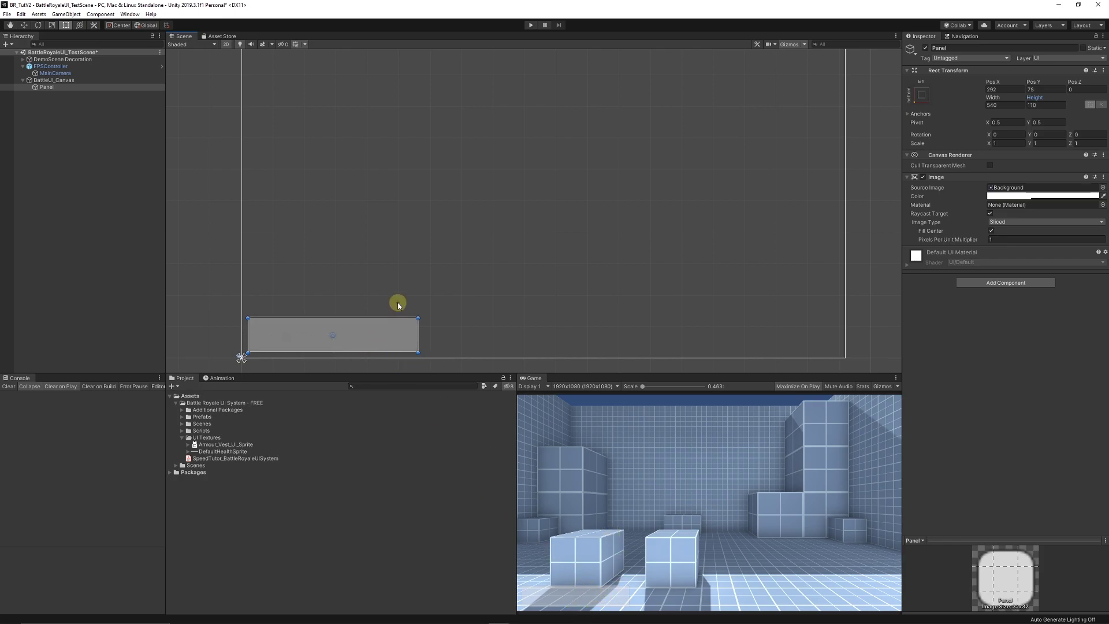
key(f)
scroll(635, 231, up, 3)
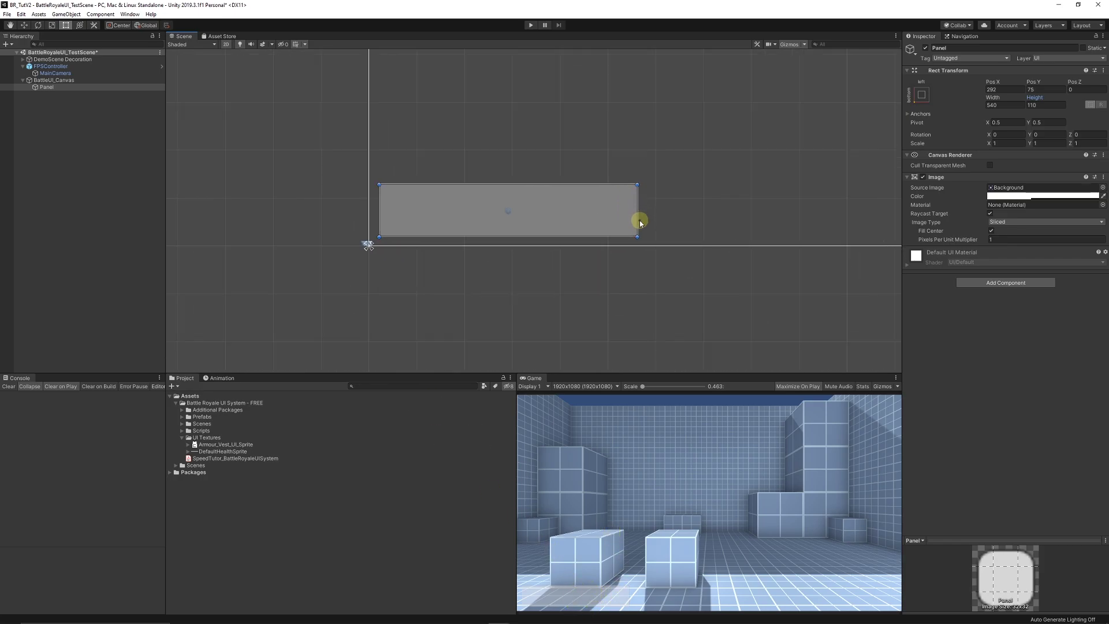
Step: Make the panel colour a mostly opaque black and save the scene
click(1029, 196)
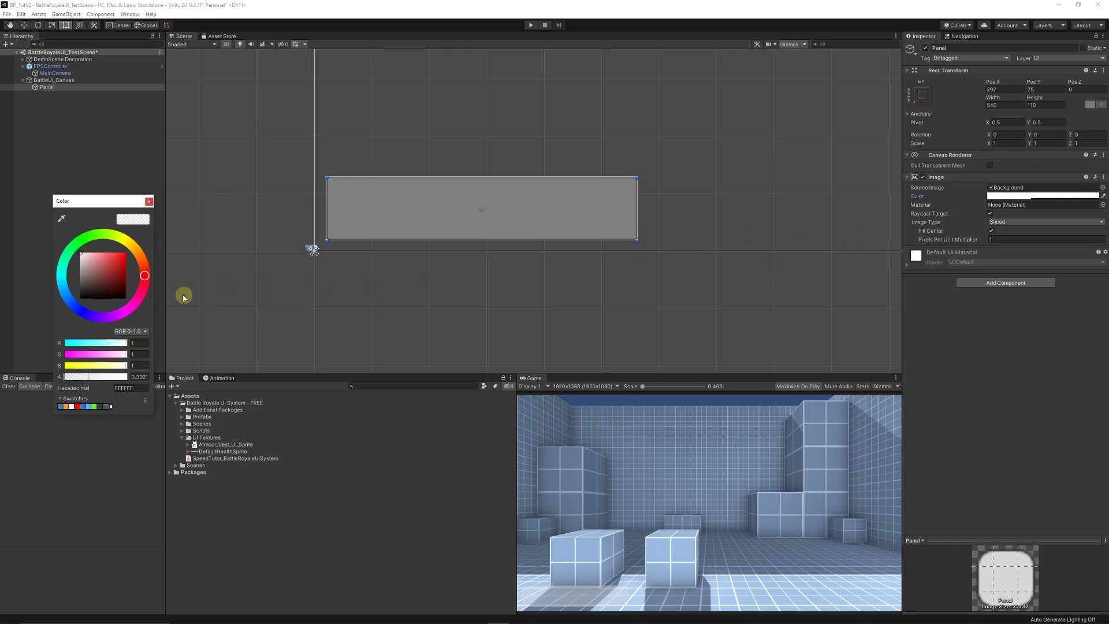
drag(98, 272, 49, 321)
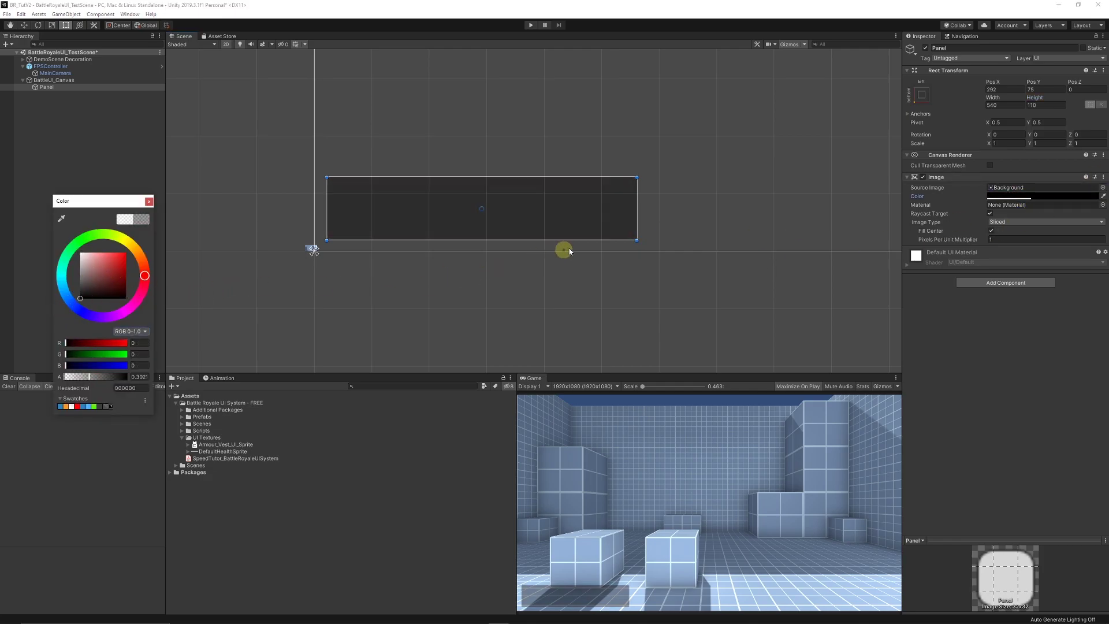
mouse_move(89, 377)
mouse_down()
mouse_move(122, 377)
mouse_move(107, 379)
mouse_up()
click(149, 202)
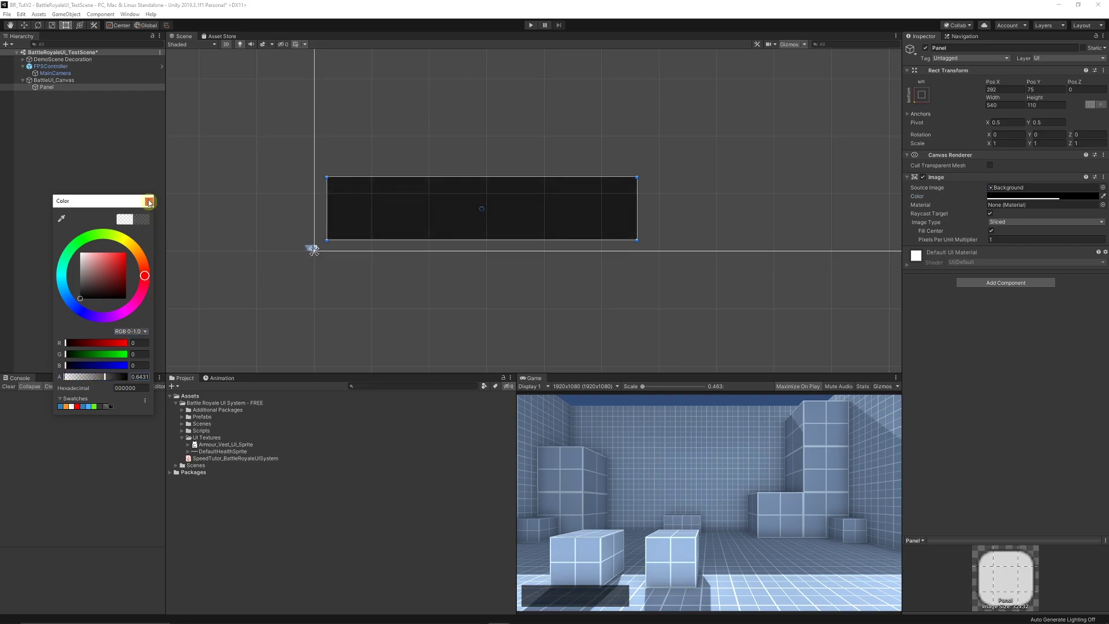
click(136, 208)
key(ctrl+s)
Step: Rename the panel to VISUAL_BGPanel and duplicate it
click(52, 88)
key(F2)
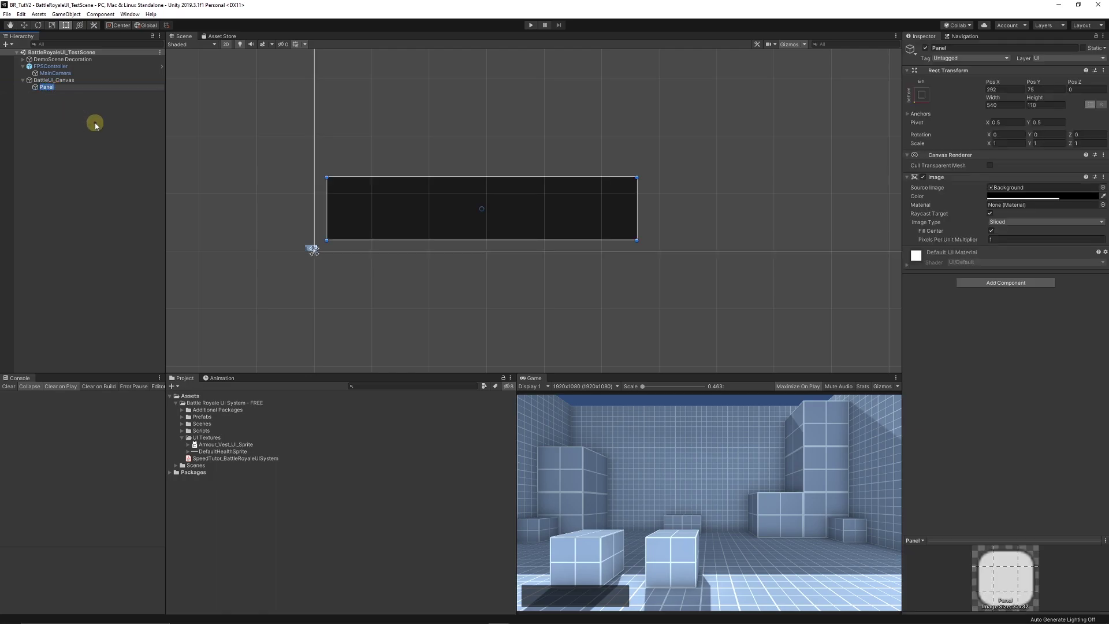
text(Vital)
text(UAL)
text(_BGPaen)
key(BackSpace)
key(BackSpace)
text(nel)
key(Return)
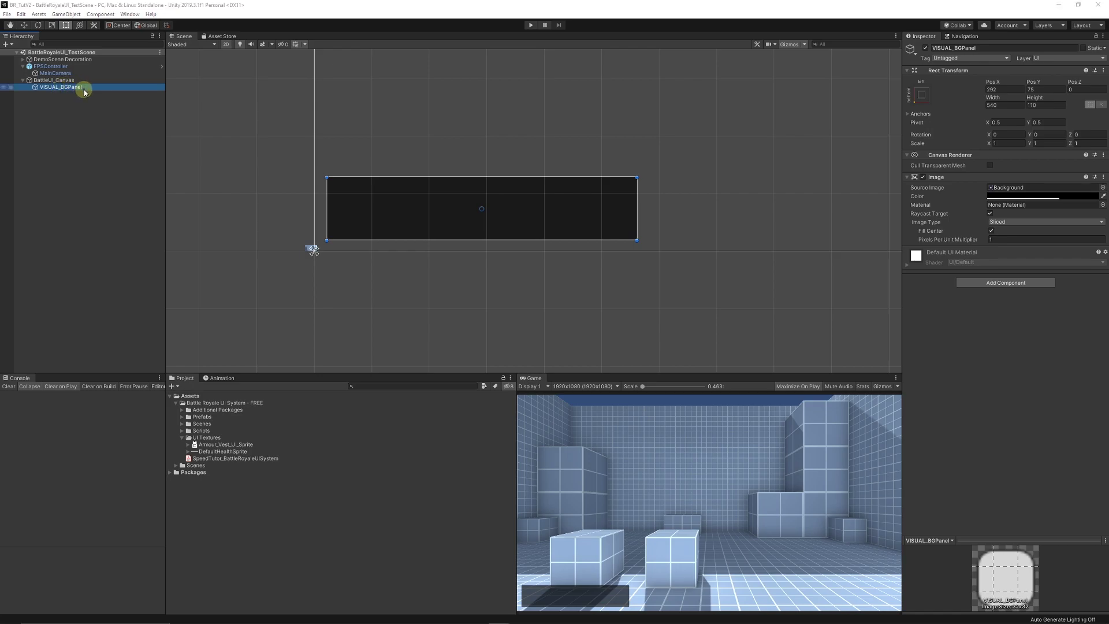
key(ctrl+d)
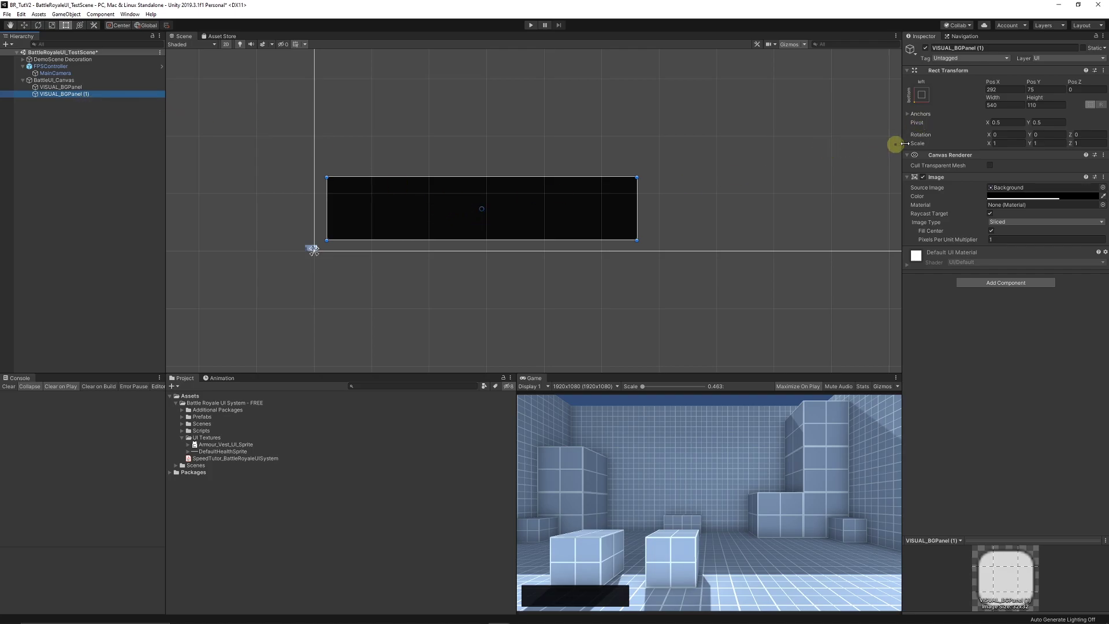
Step: Resize the copy to 62×62 and move it just right of the long panel
click(999, 105)
text(62)
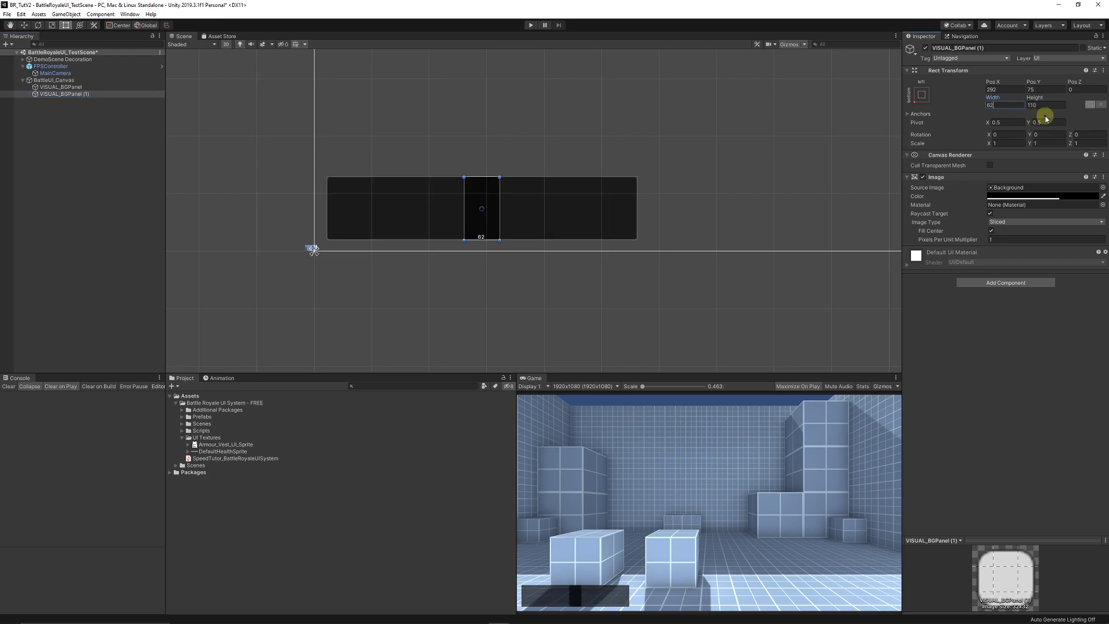
click(1044, 104)
text(62)
click(493, 207)
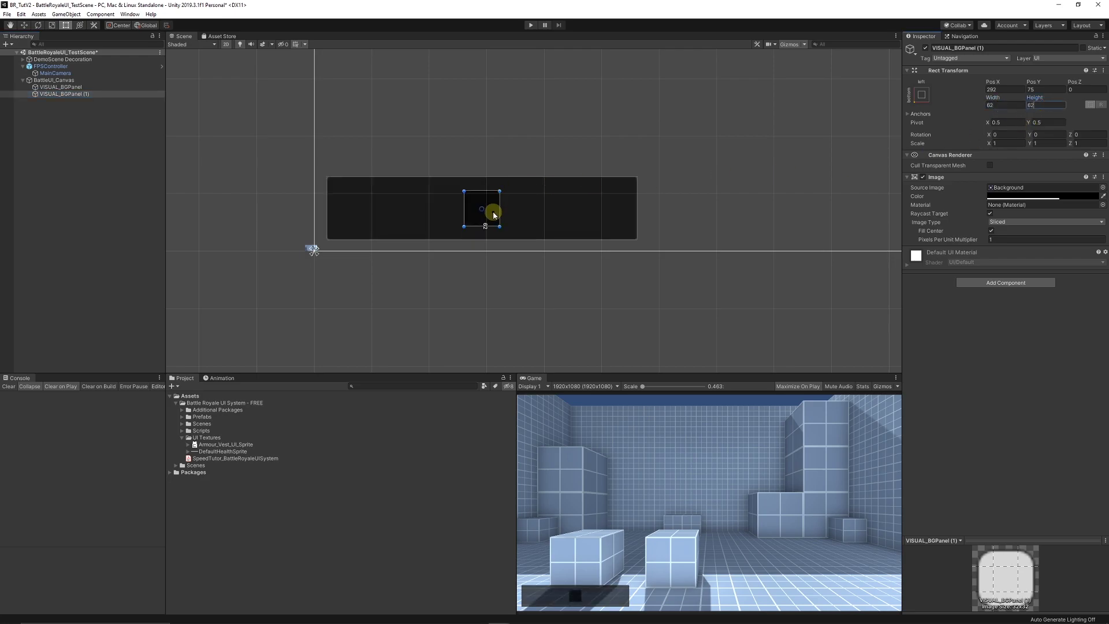
drag(500, 215, 680, 202)
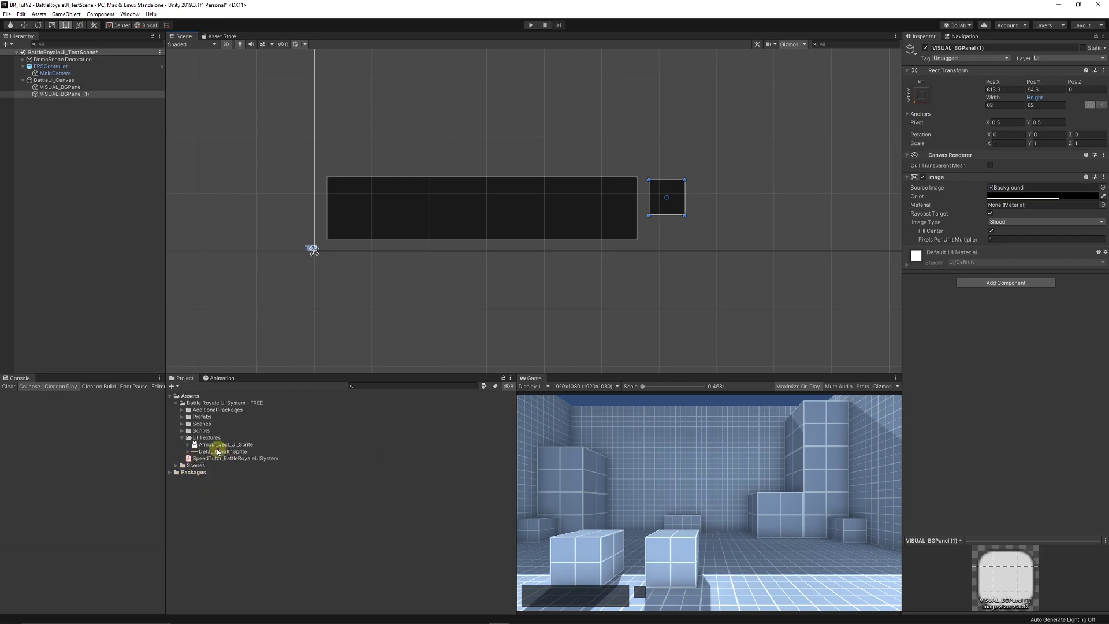
Step: Give the square the Armour_Vest_UI_Sprite image tinted white
drag(211, 447, 1008, 191)
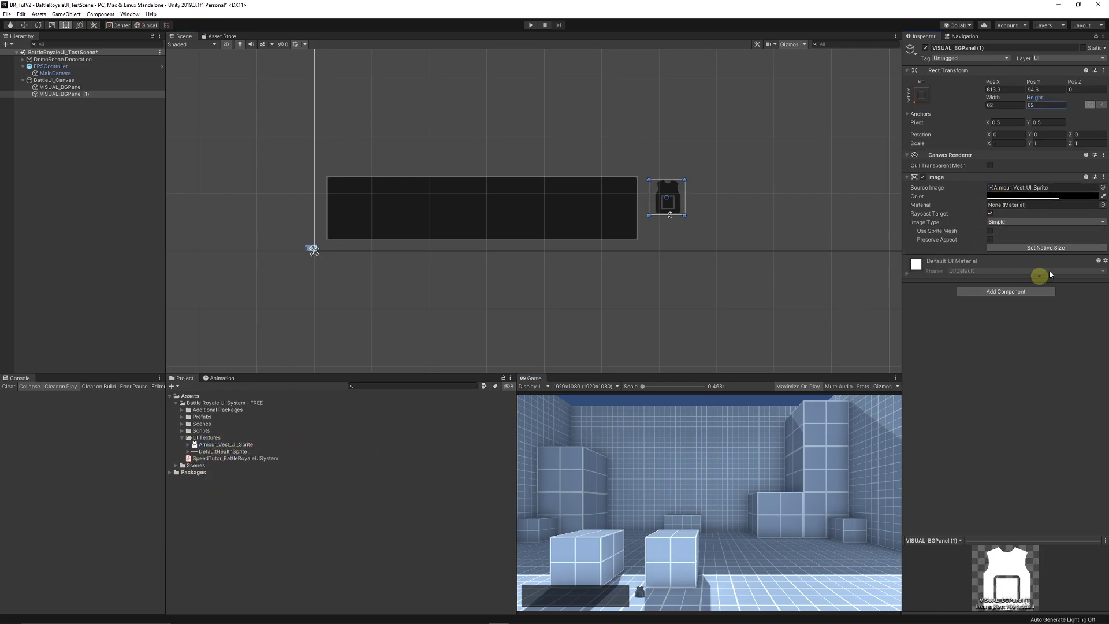
click(1024, 197)
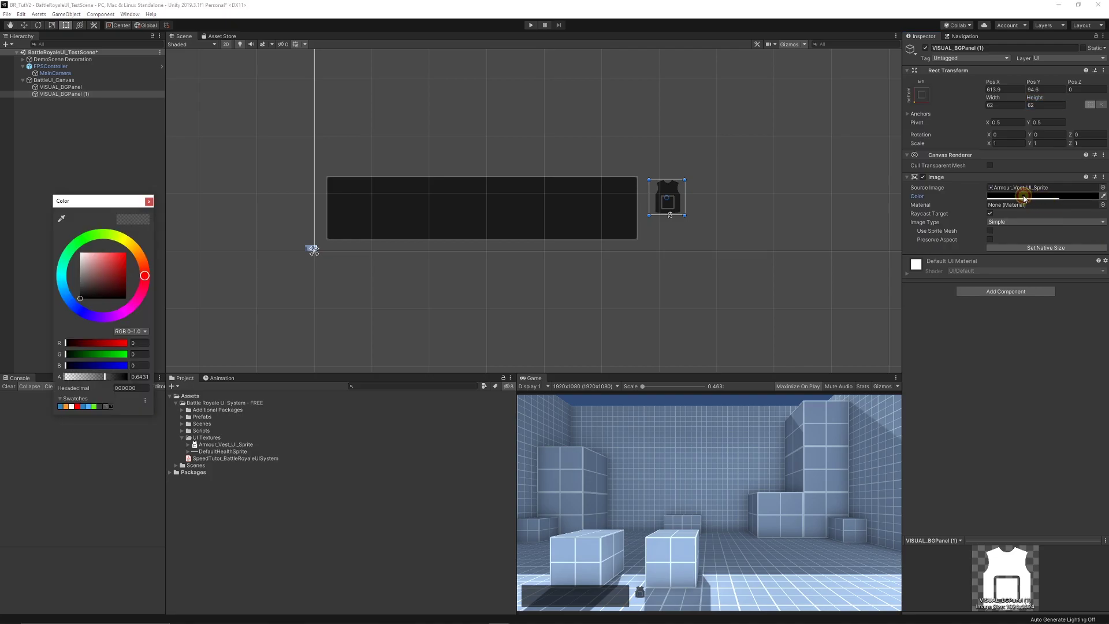
drag(103, 280, 80, 253)
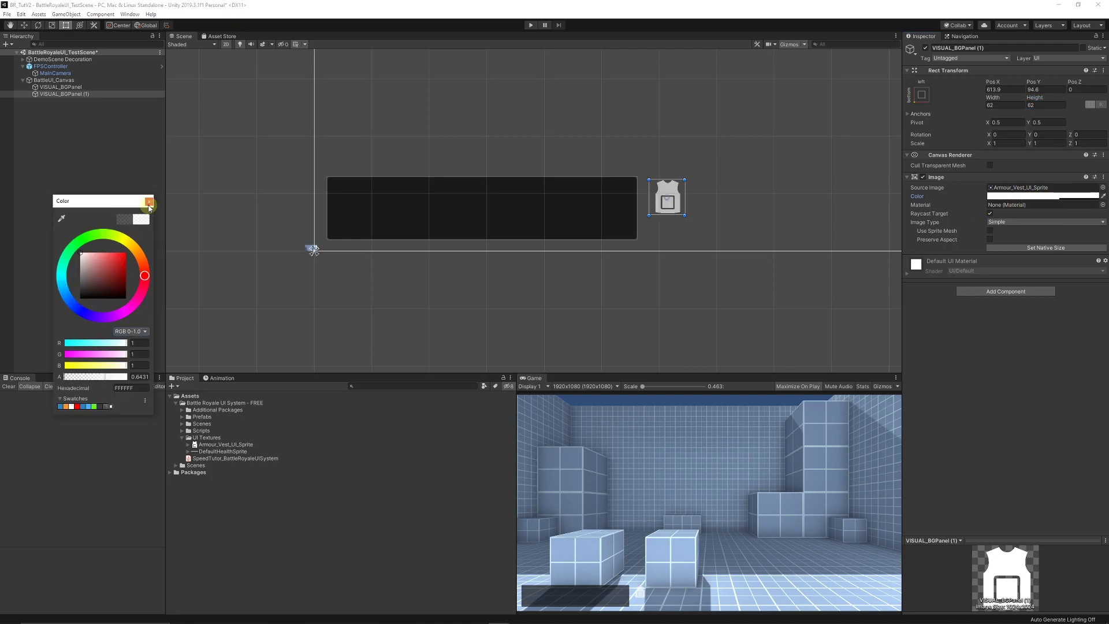
click(149, 203)
click(111, 216)
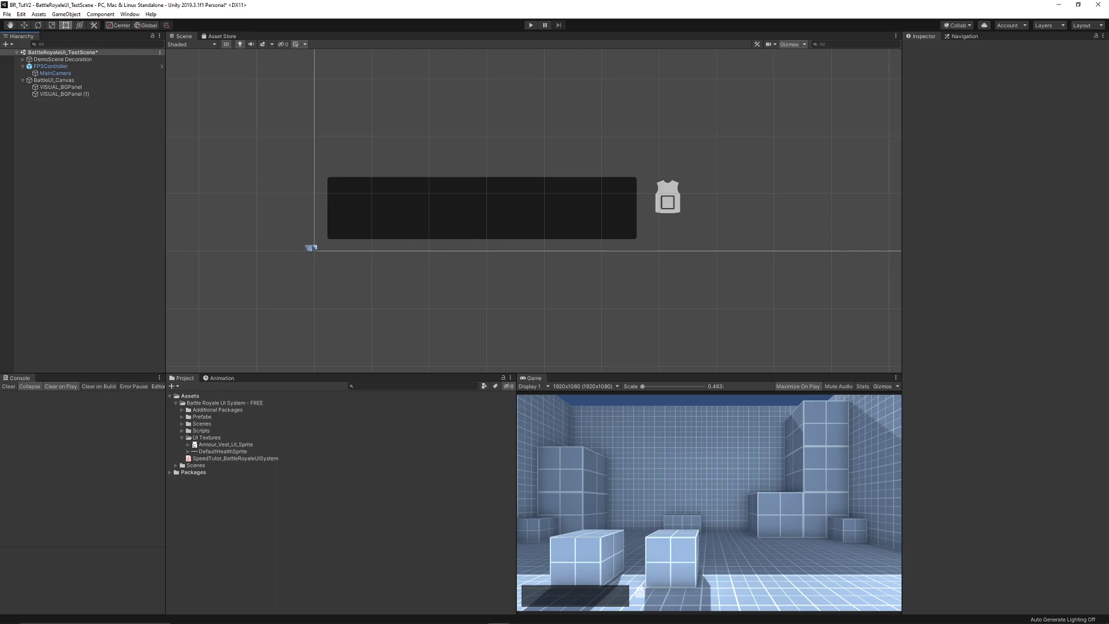
click(164, 241)
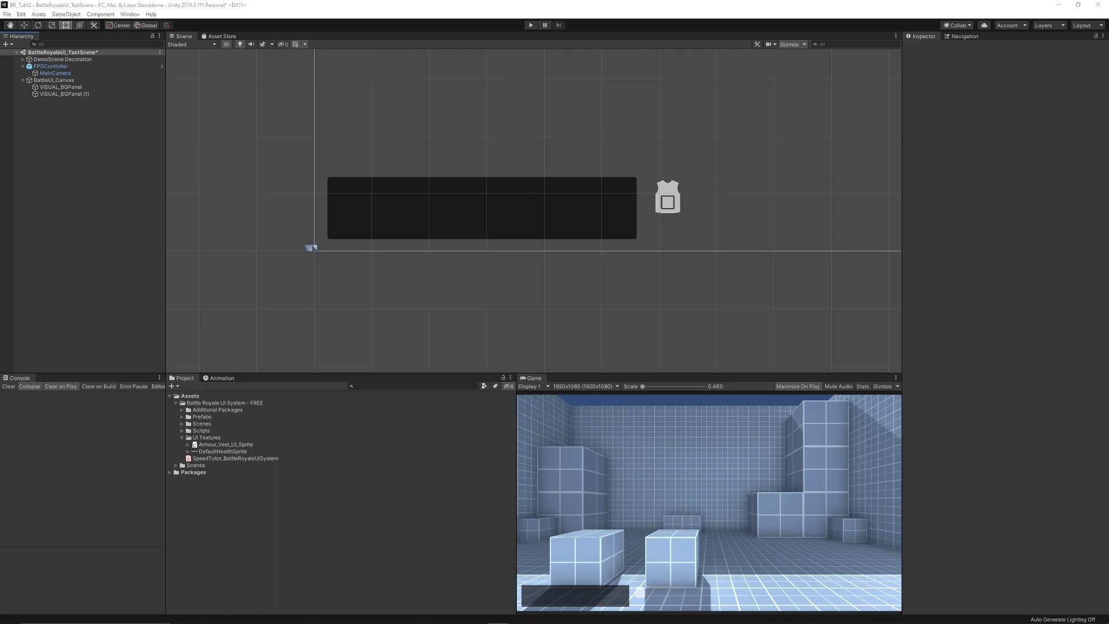
Step: Add an Image under BattleUI_Canvas and anchor it to the bottom-left
right_click(48, 81)
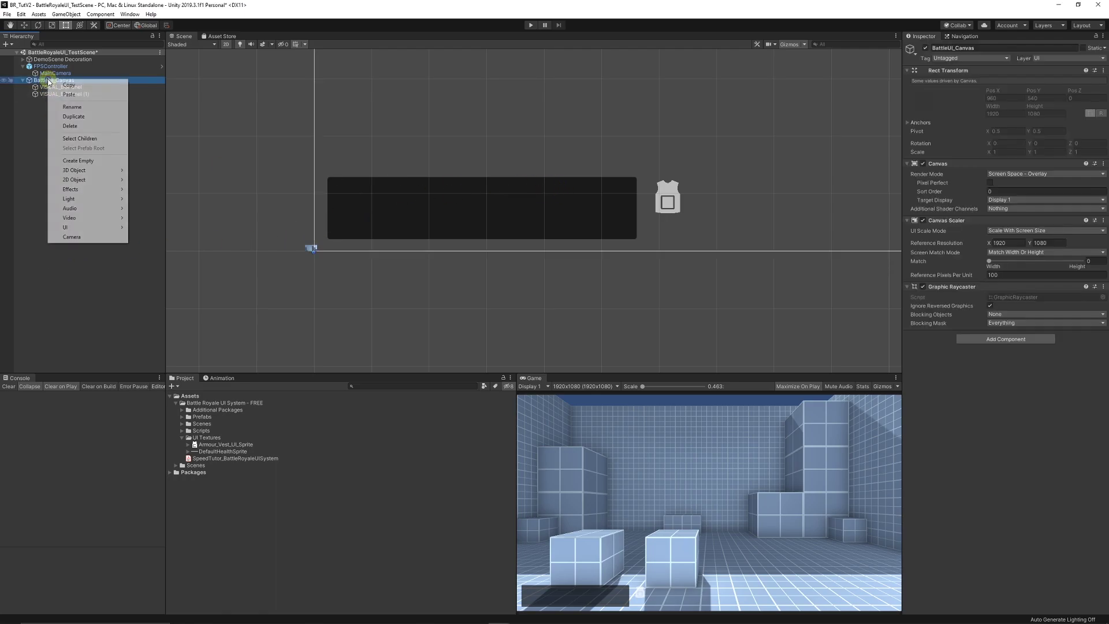
mouse_move(83, 229)
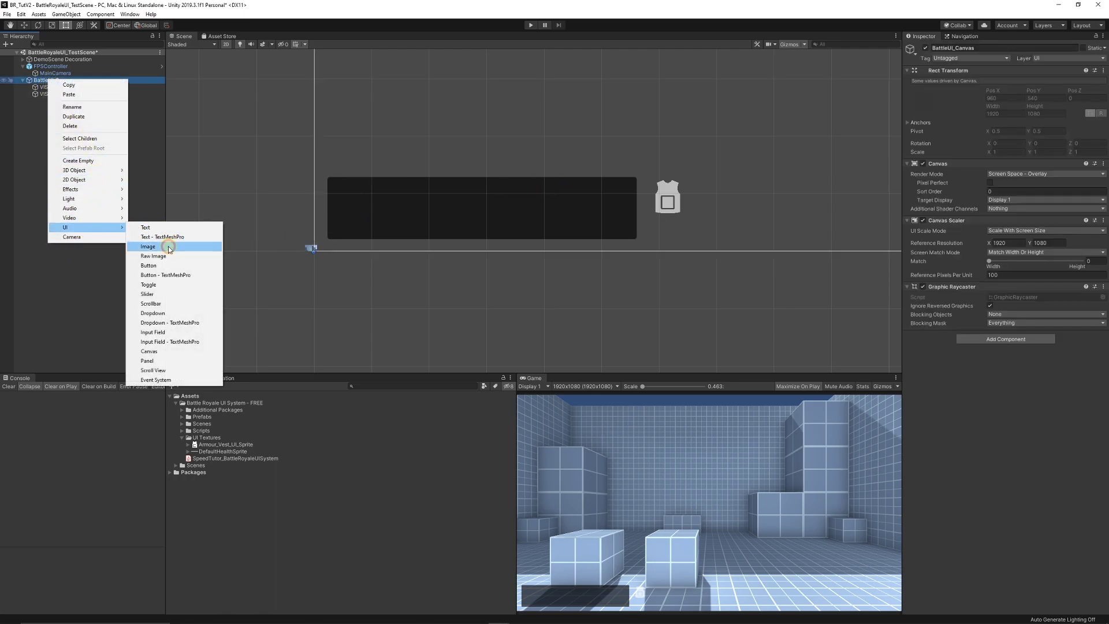
click(166, 246)
double_click(49, 101)
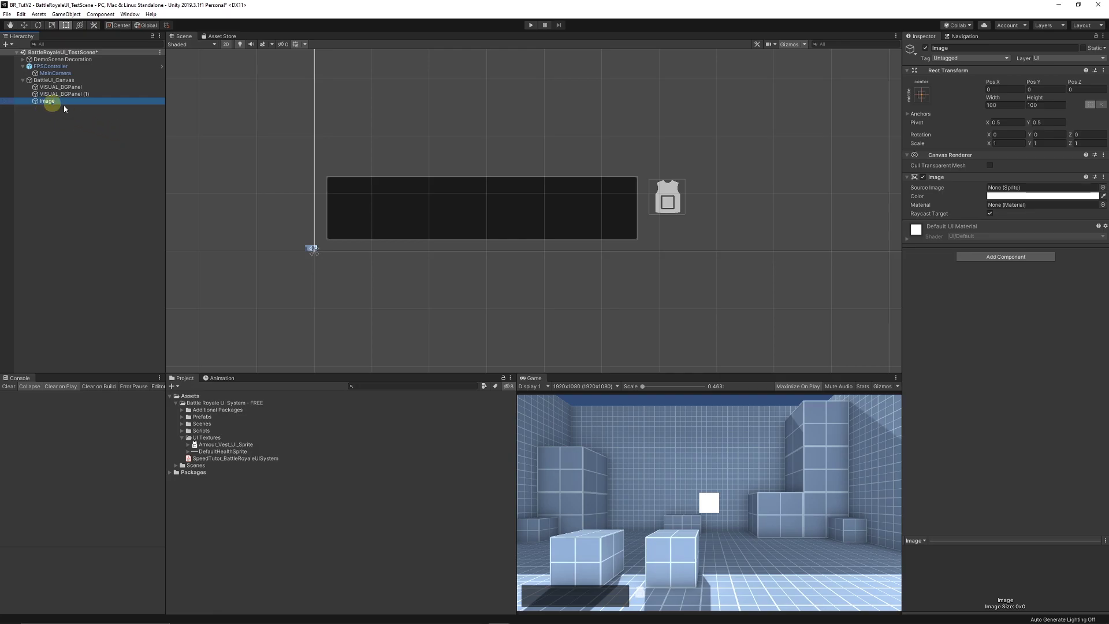
click(924, 95)
click(954, 202)
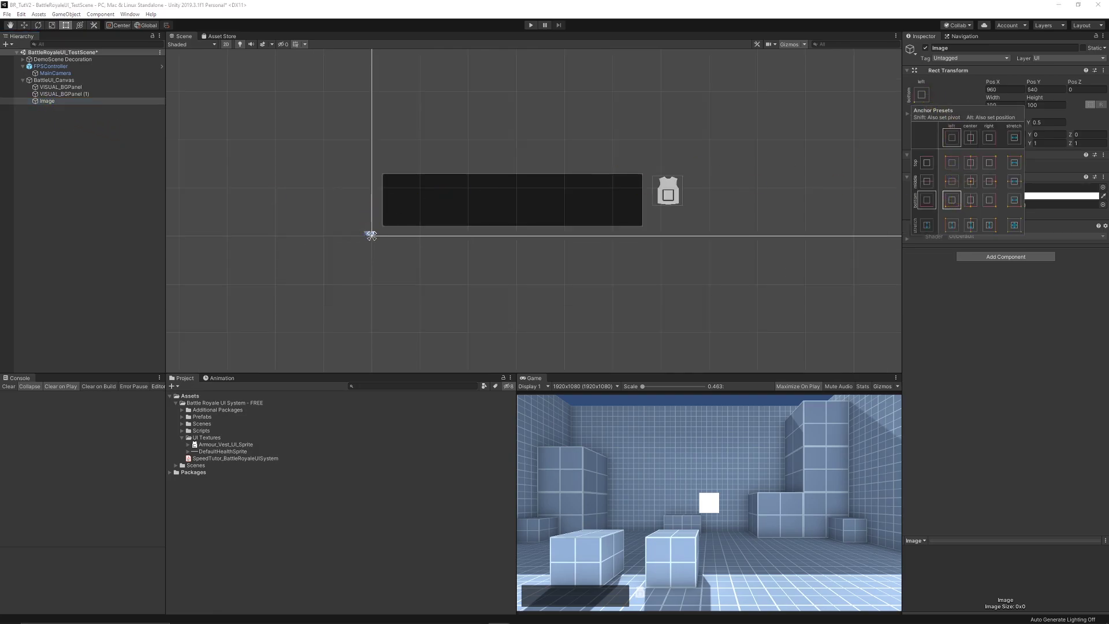
Step: Size the image 45×45 and place it just below the vest icon
click(1005, 105)
text(45)
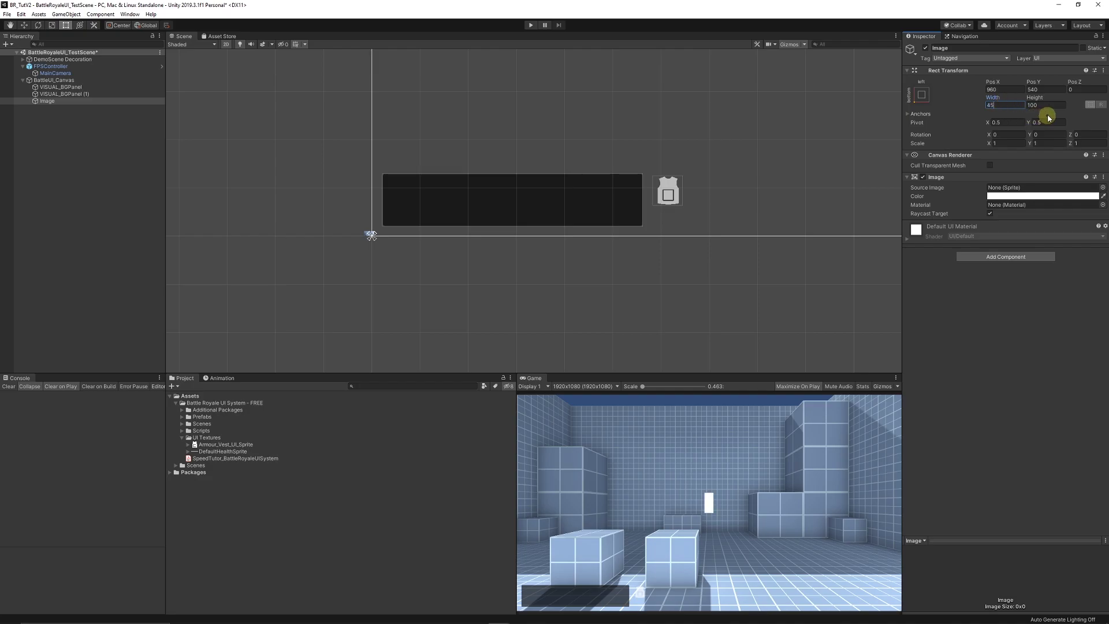
click(1047, 105)
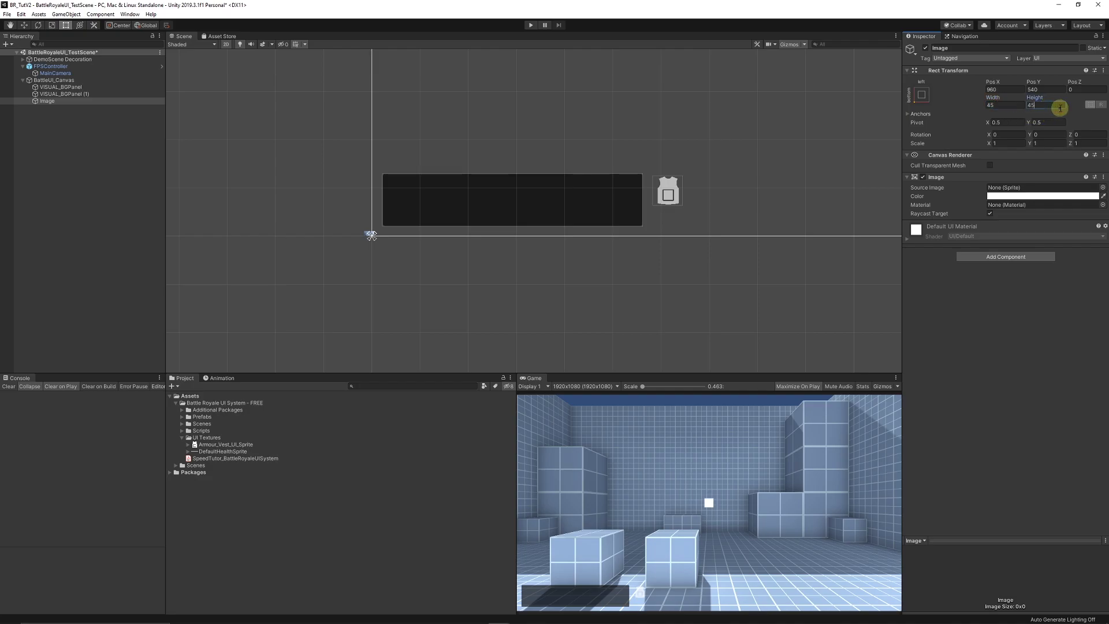
scroll(694, 81, down, 2)
drag(698, 73, 585, 261)
scroll(577, 267, up, 5)
scroll(581, 262, up, 3)
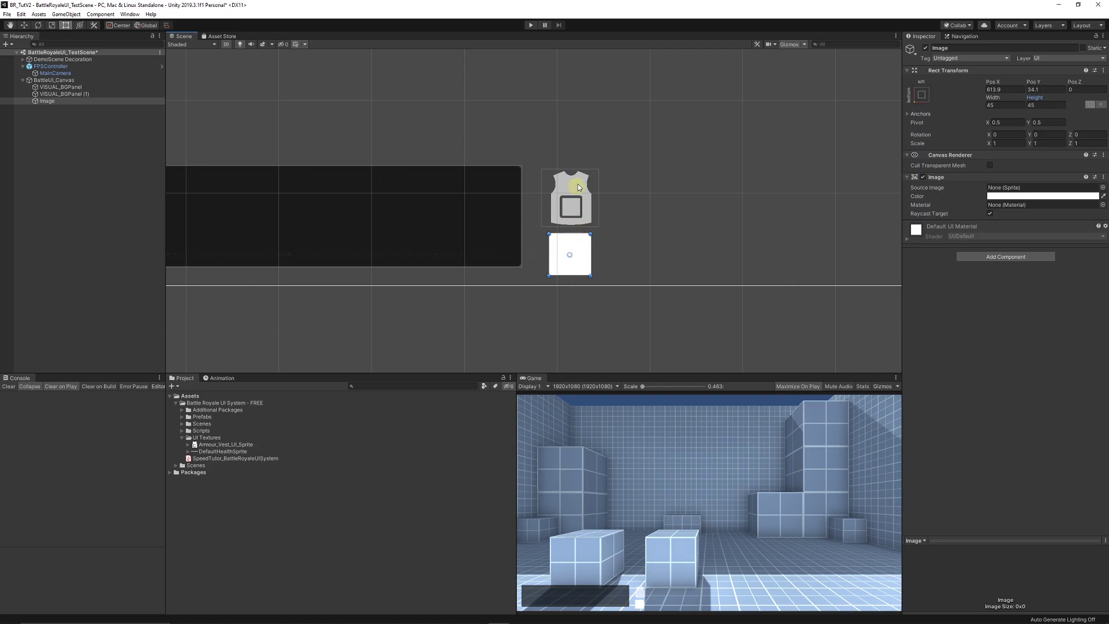
click(116, 300)
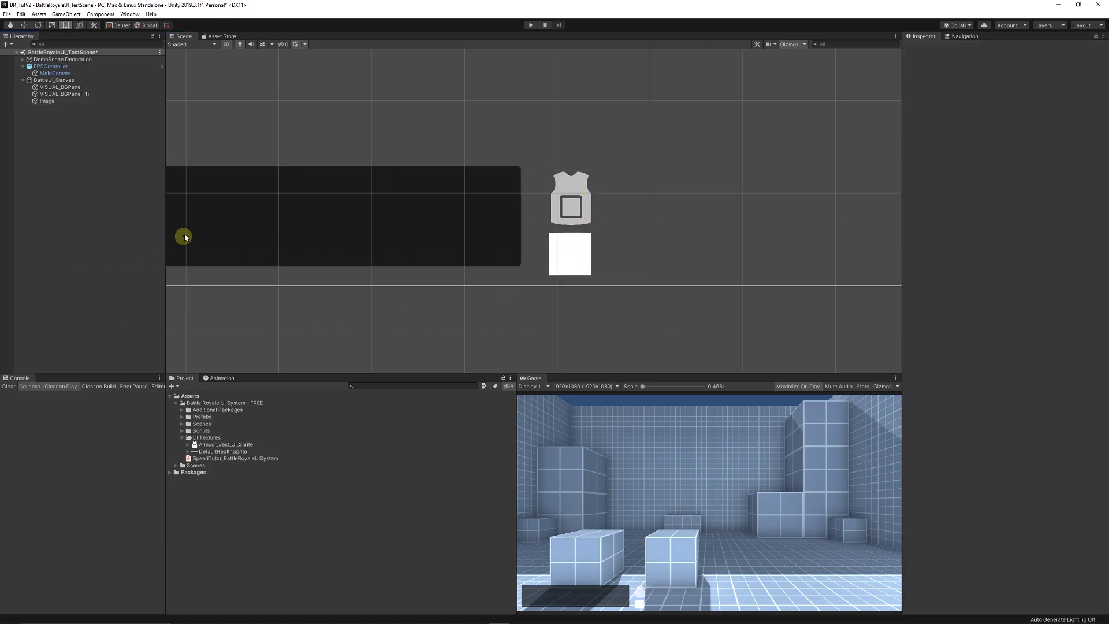
Step: Add a Text child to the Image, naming them ArmourAmountBG and ArmourAmountUI
right_click(45, 101)
mouse_move(77, 249)
click(145, 249)
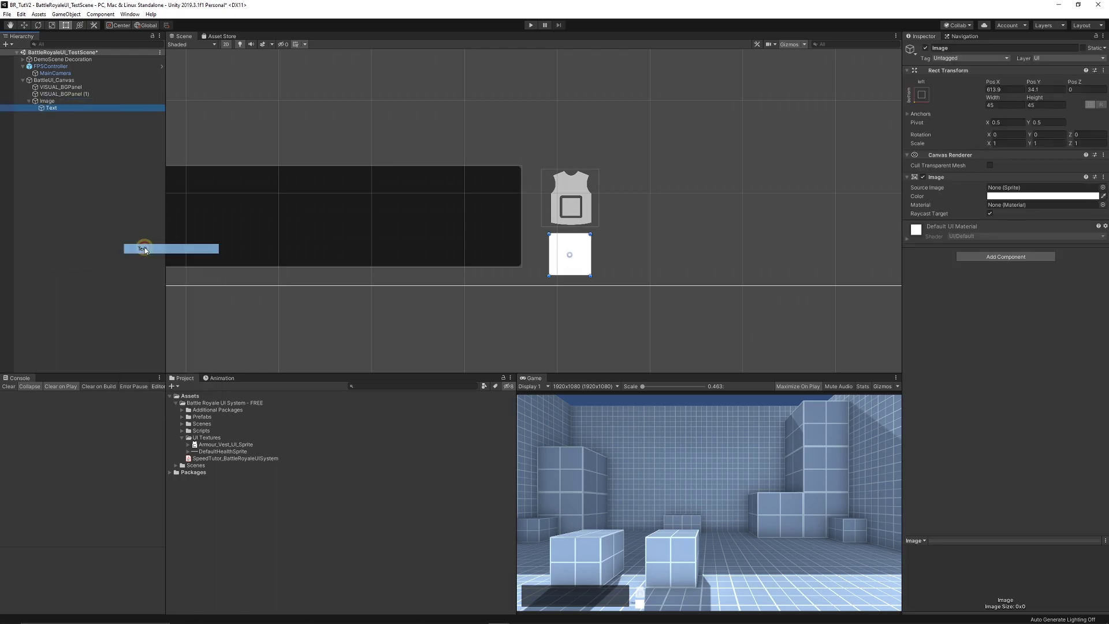
click(48, 101)
key(F2)
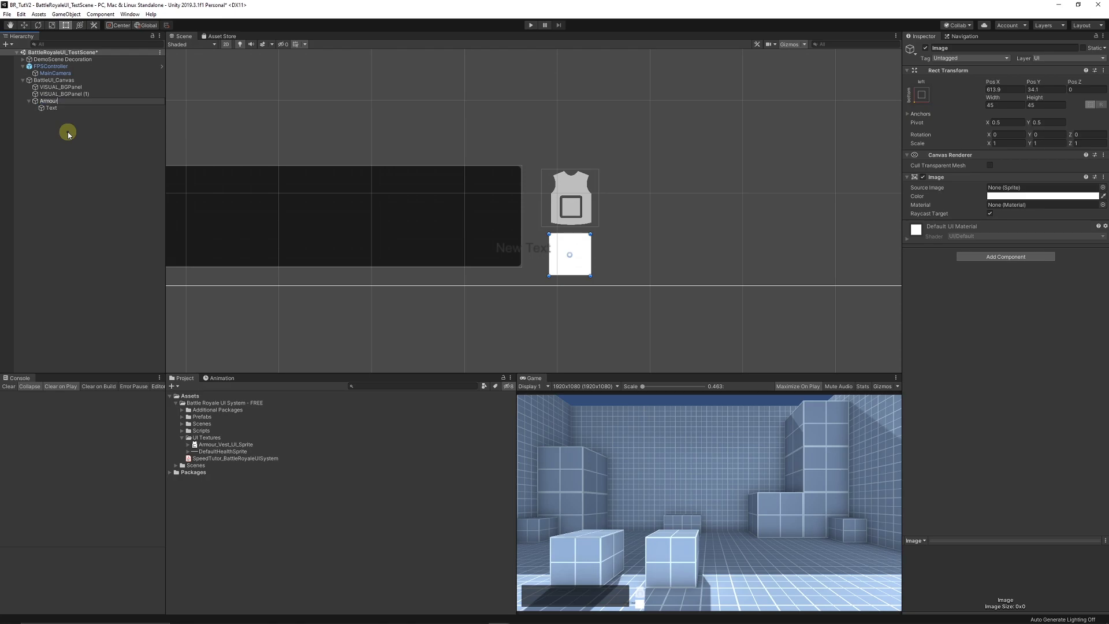
text(ArmourAmountBG)
key(Return)
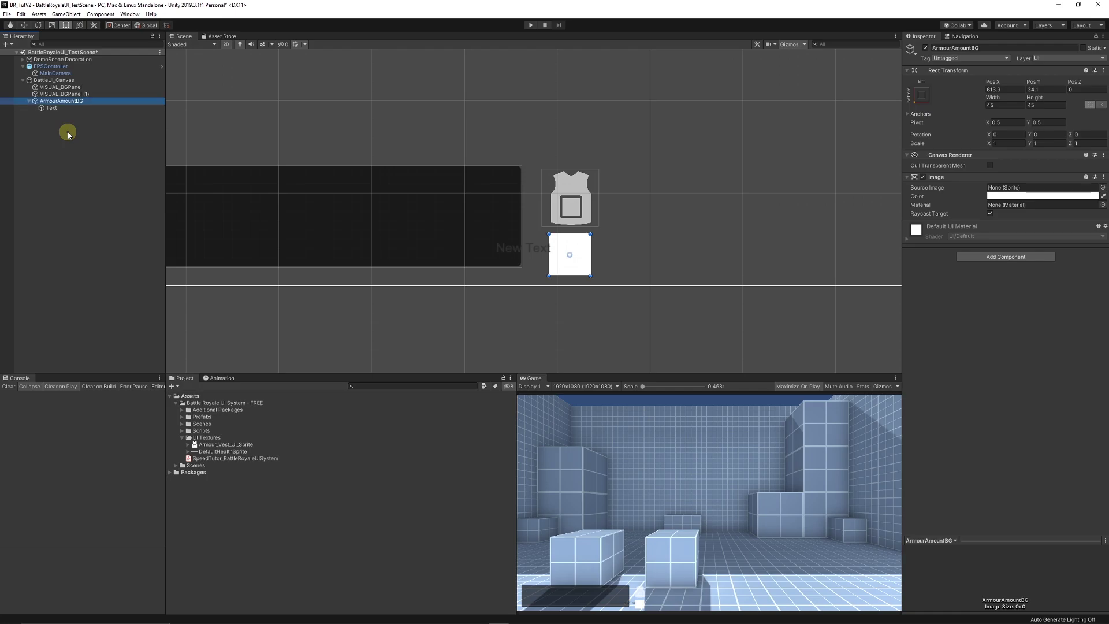
click(69, 108)
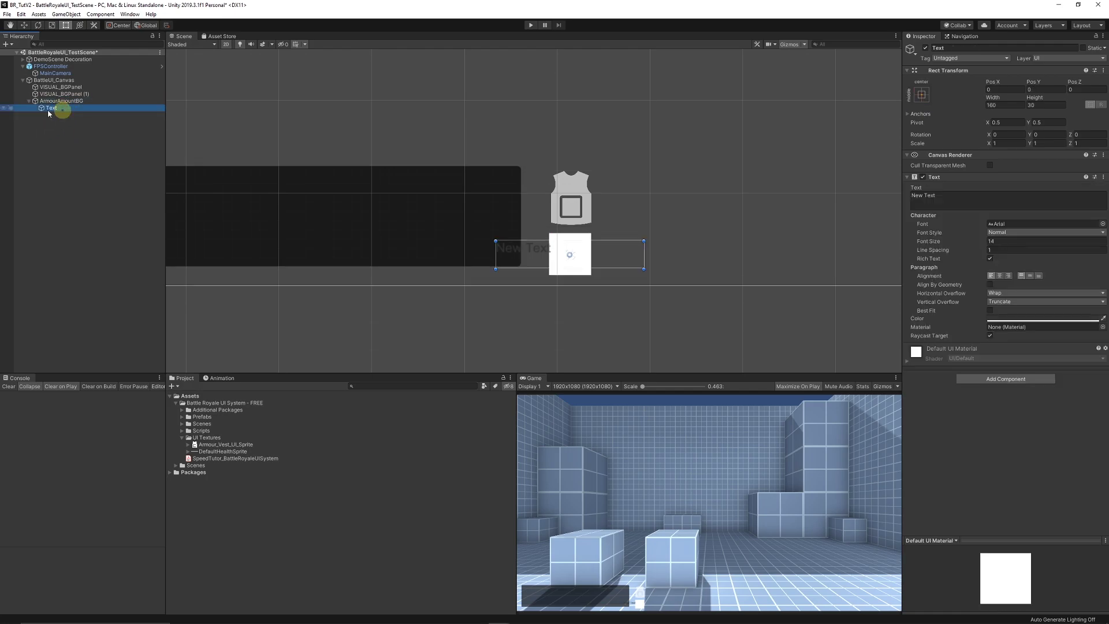
click(56, 108)
text(ArmourAmountUI)
key(Return)
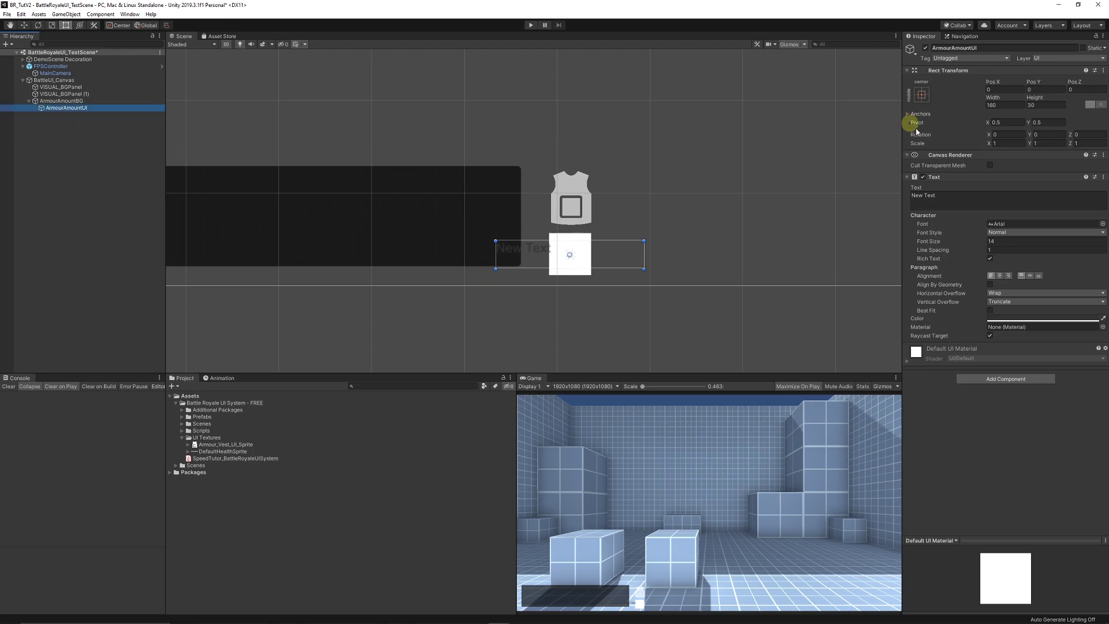
Step: Set the text to 0 at font size 20, fitted to the square and centred
click(940, 198)
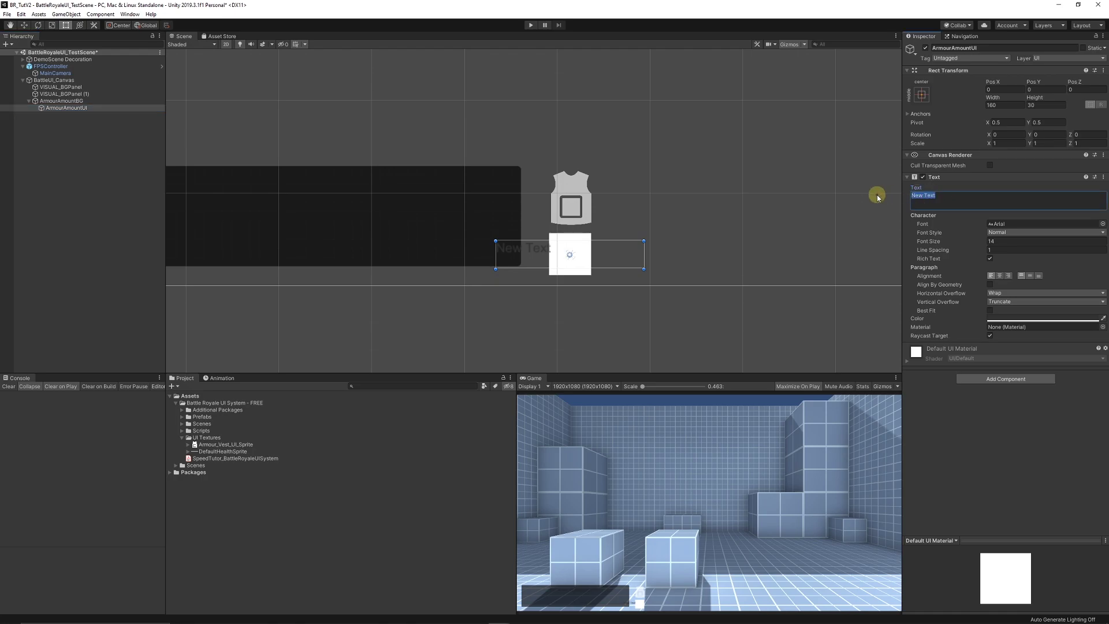
click(1010, 242)
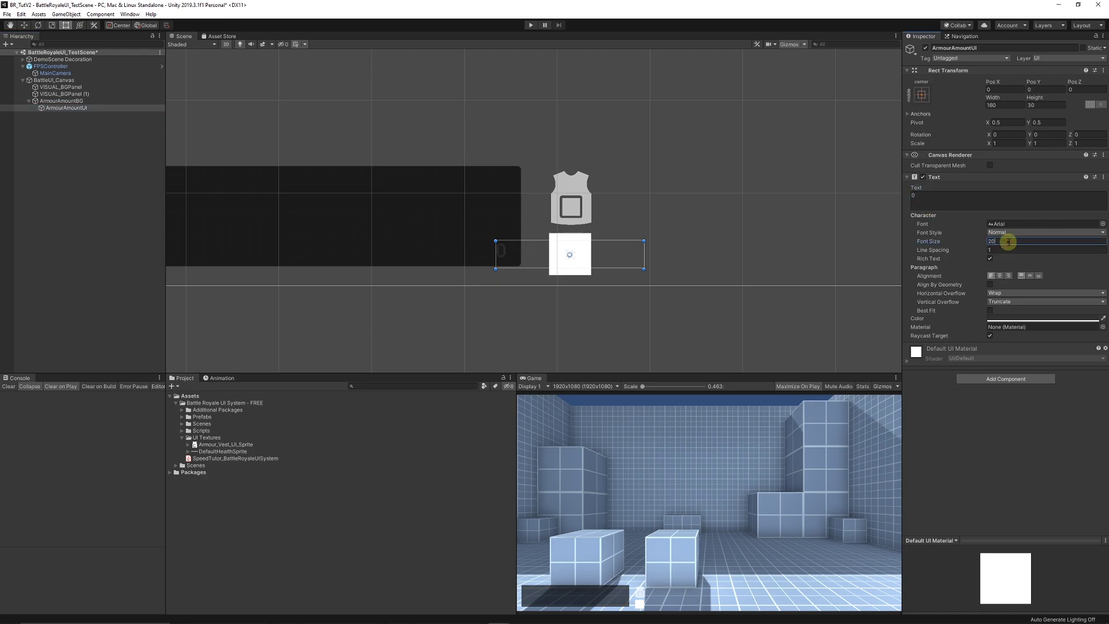
drag(496, 239, 550, 233)
drag(645, 266, 572, 273)
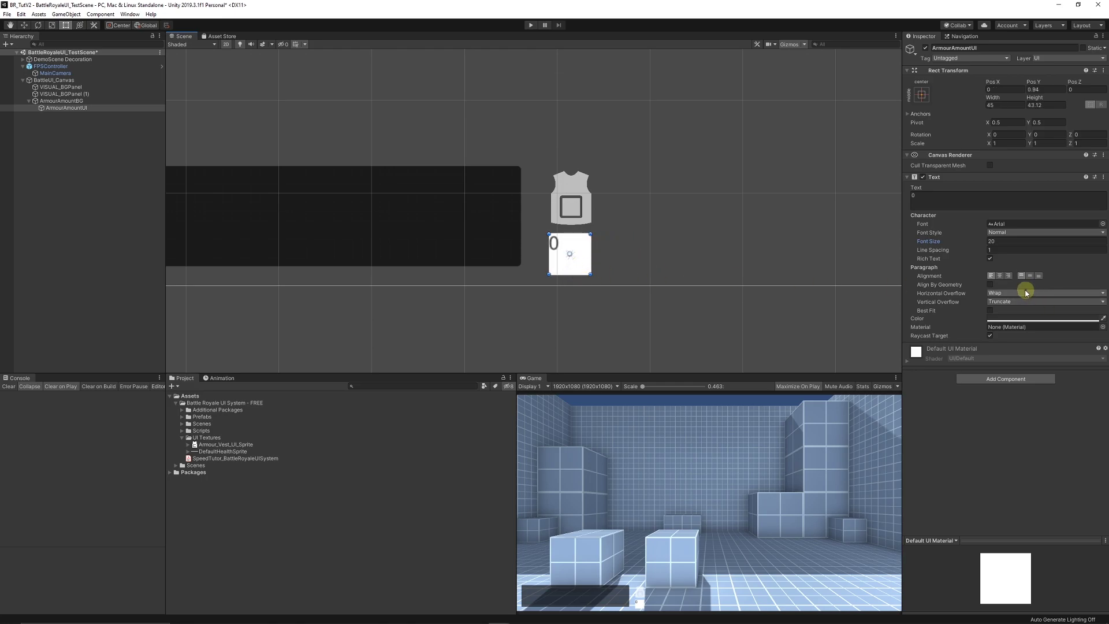
click(999, 276)
click(1029, 276)
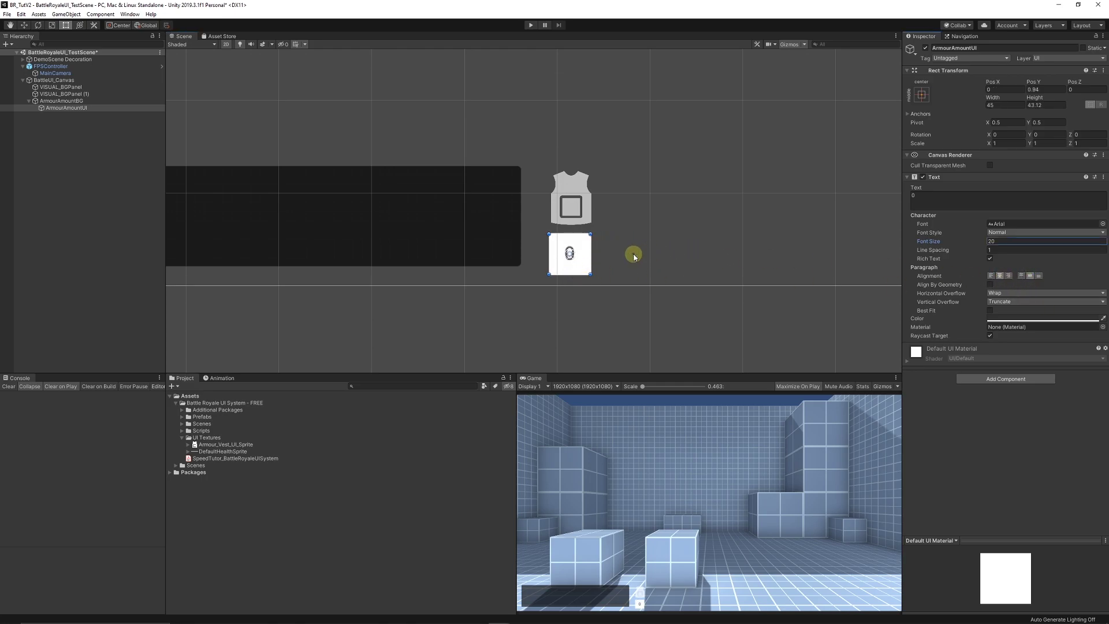
middle_drag(636, 254, 638, 248)
click(112, 231)
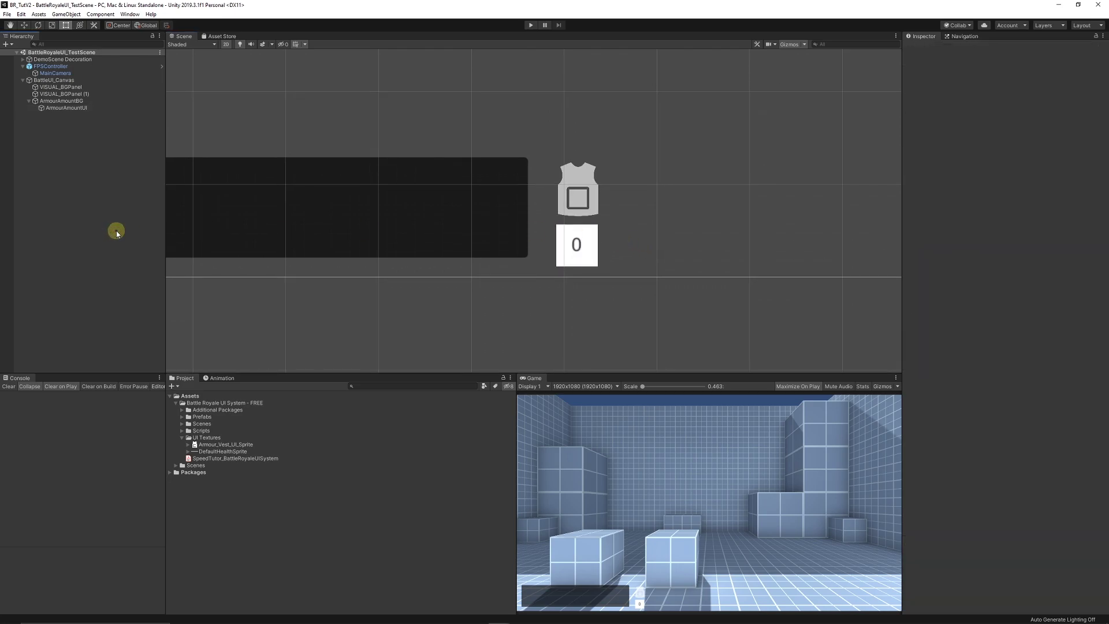
click(67, 108)
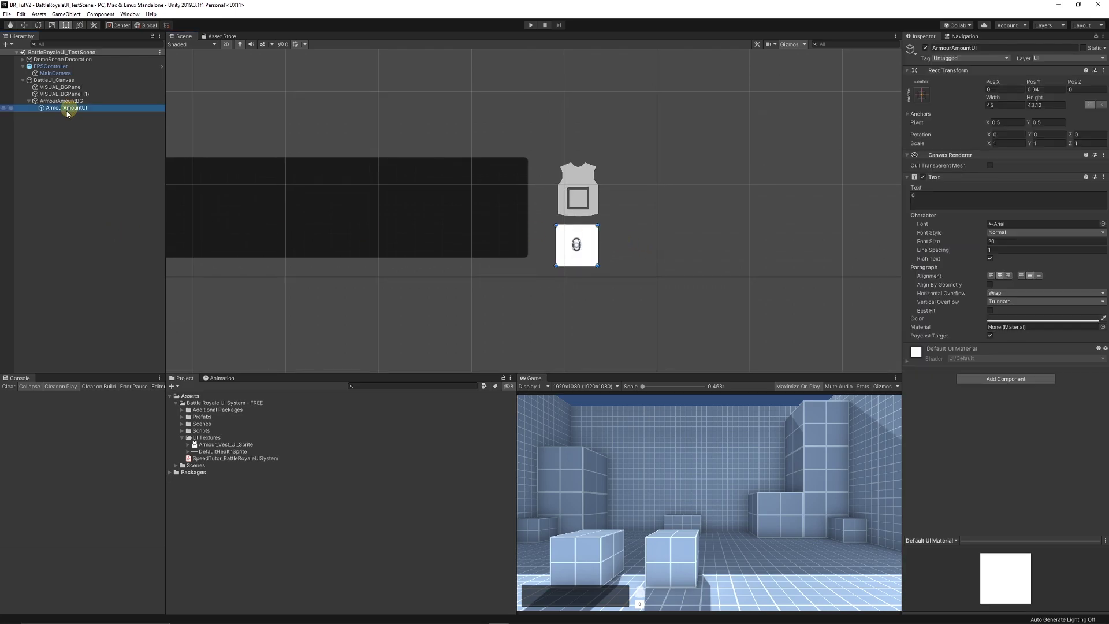
Step: Tint ArmourAmountBG light grey (BFBFBF) at about 0.58 alpha and save the scene
click(27, 103)
click(1036, 197)
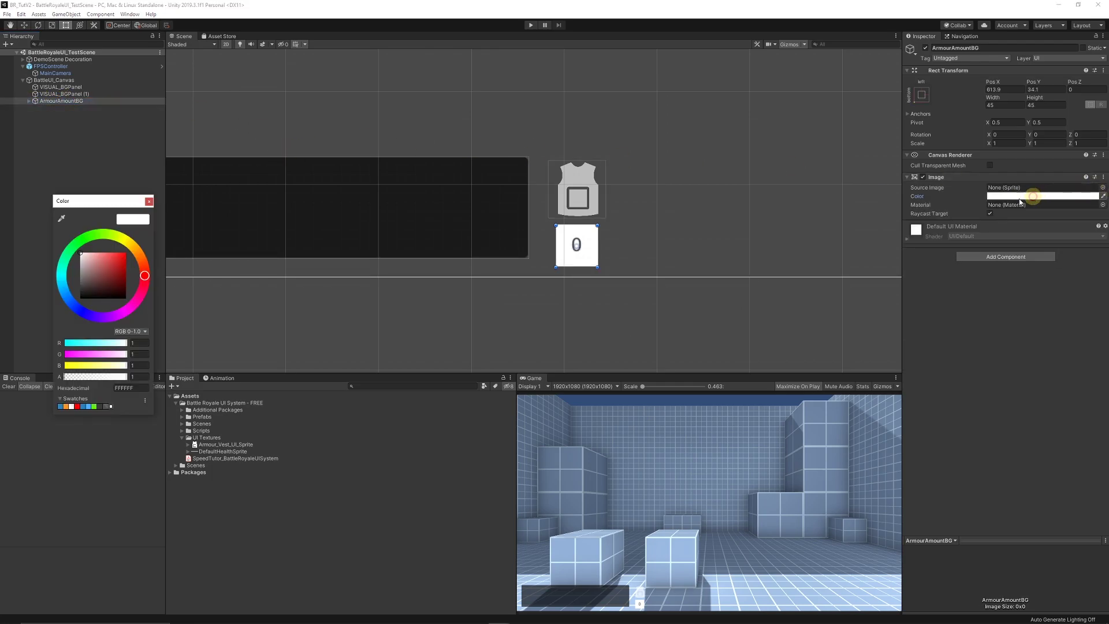
drag(84, 261, 80, 266)
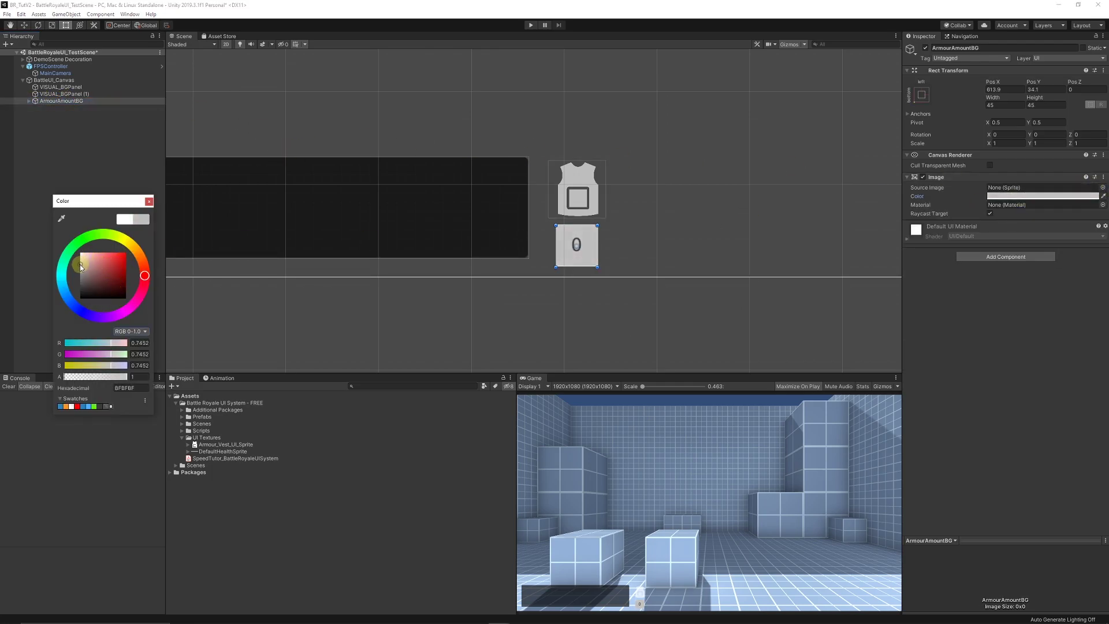
drag(126, 377, 109, 382)
click(149, 201)
click(115, 212)
key(ctrl+s)
scroll(475, 218, down, 1)
middle_drag(476, 217, 510, 245)
scroll(511, 245, down, 1)
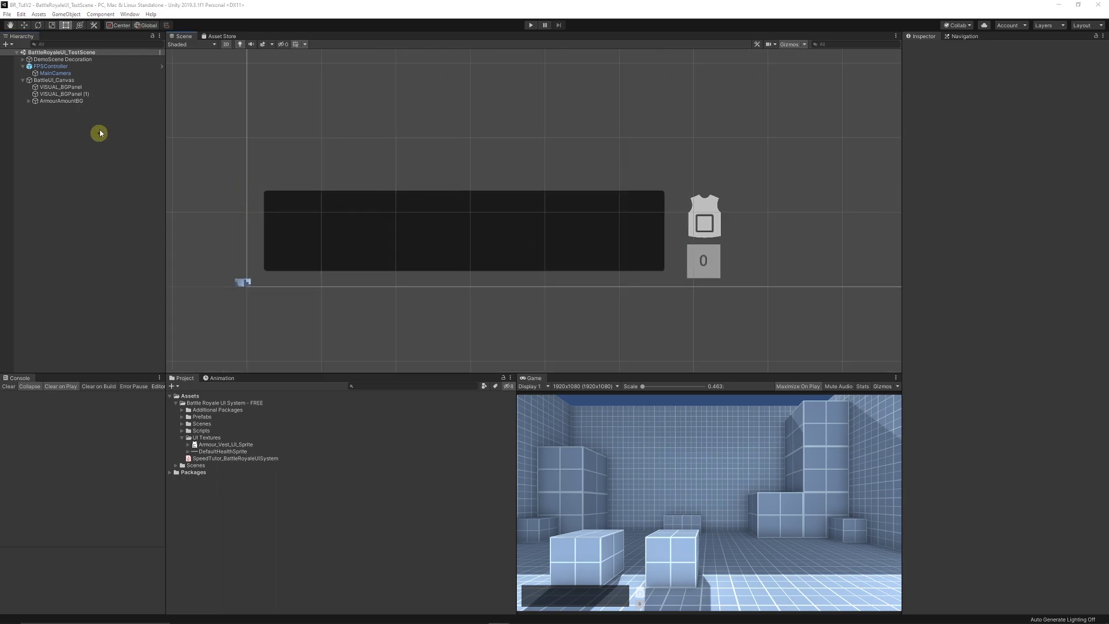
Step: Add a Text object named NameUI, anchored bottom-left, positioned on the dark panel
right_click(56, 81)
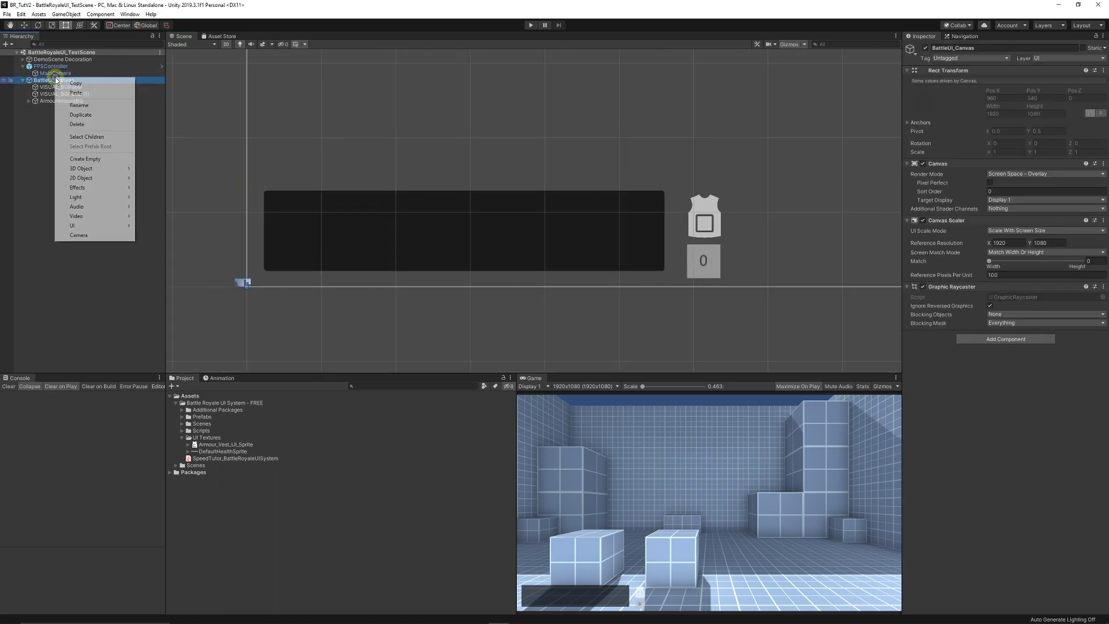
mouse_move(104, 227)
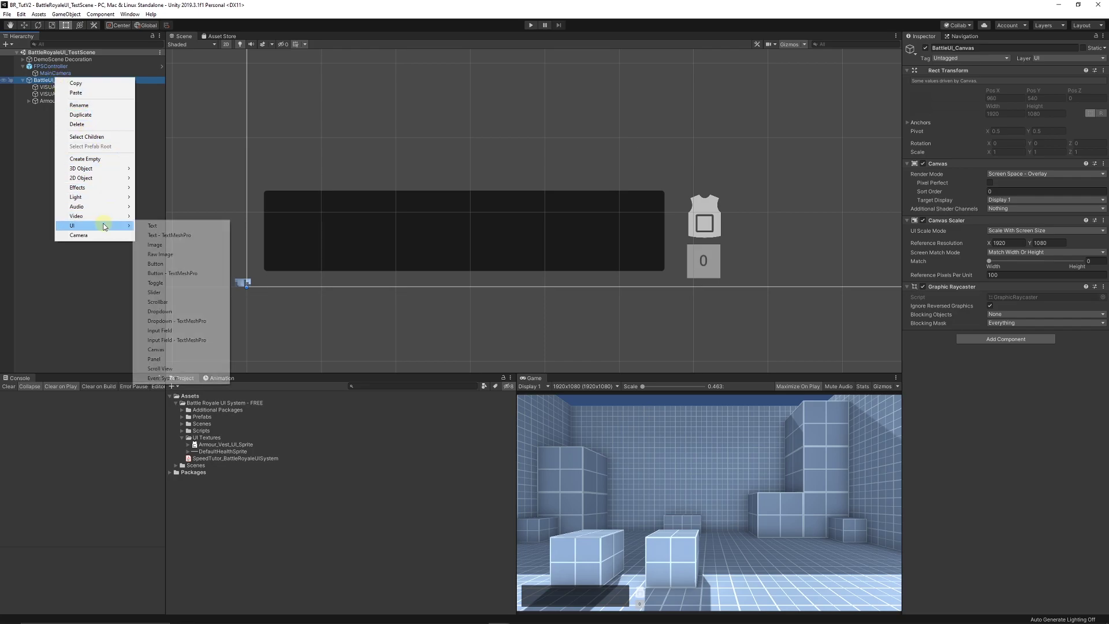
click(161, 226)
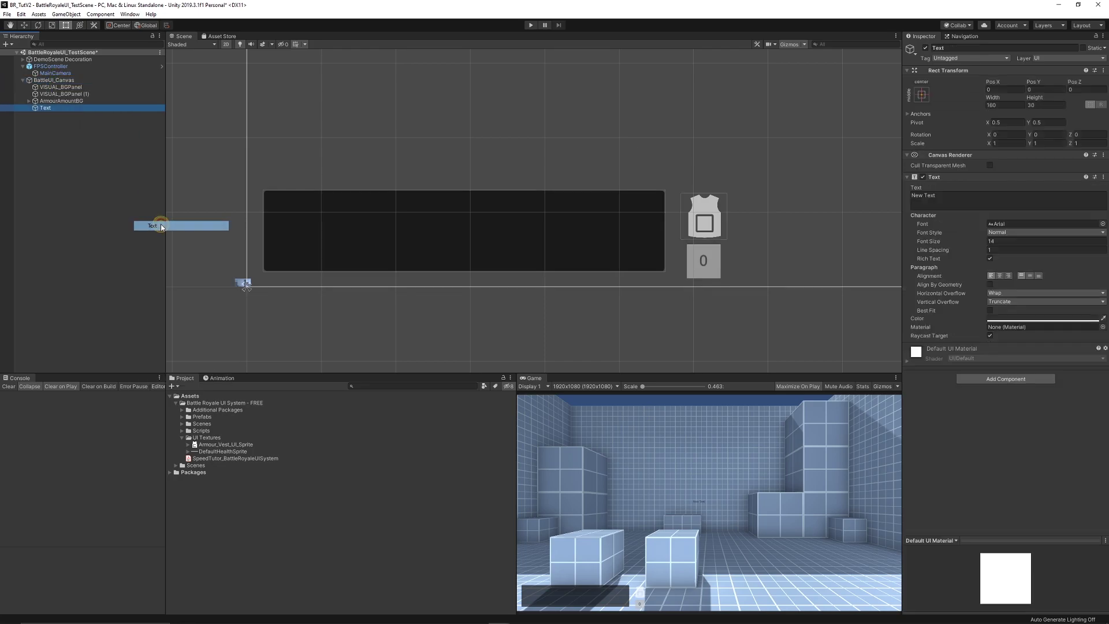
click(48, 110)
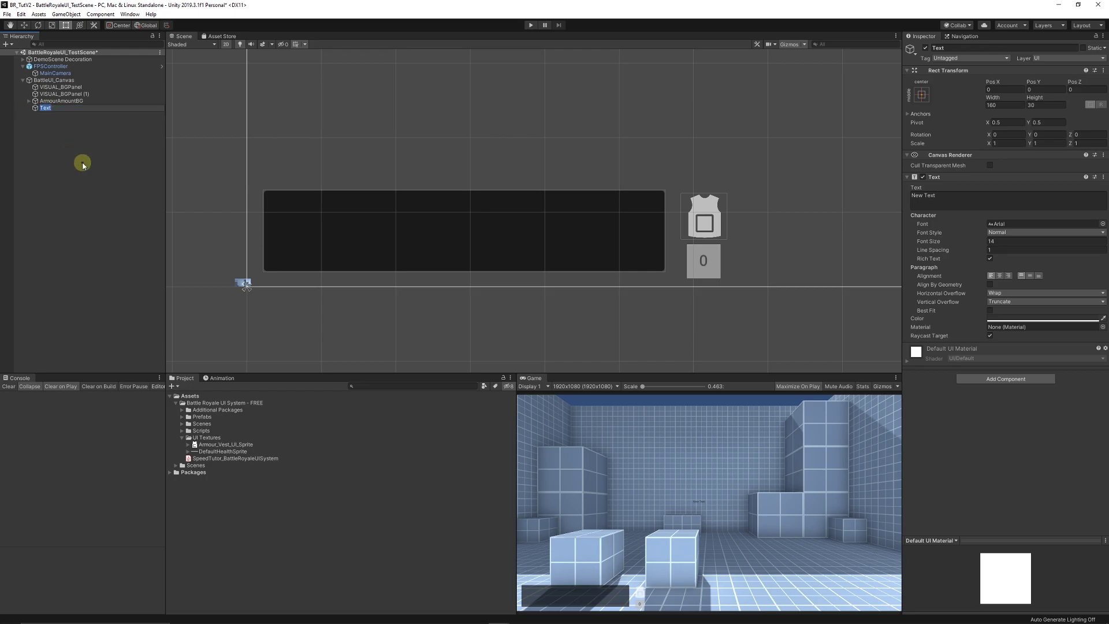
text(NameUI)
key(Return)
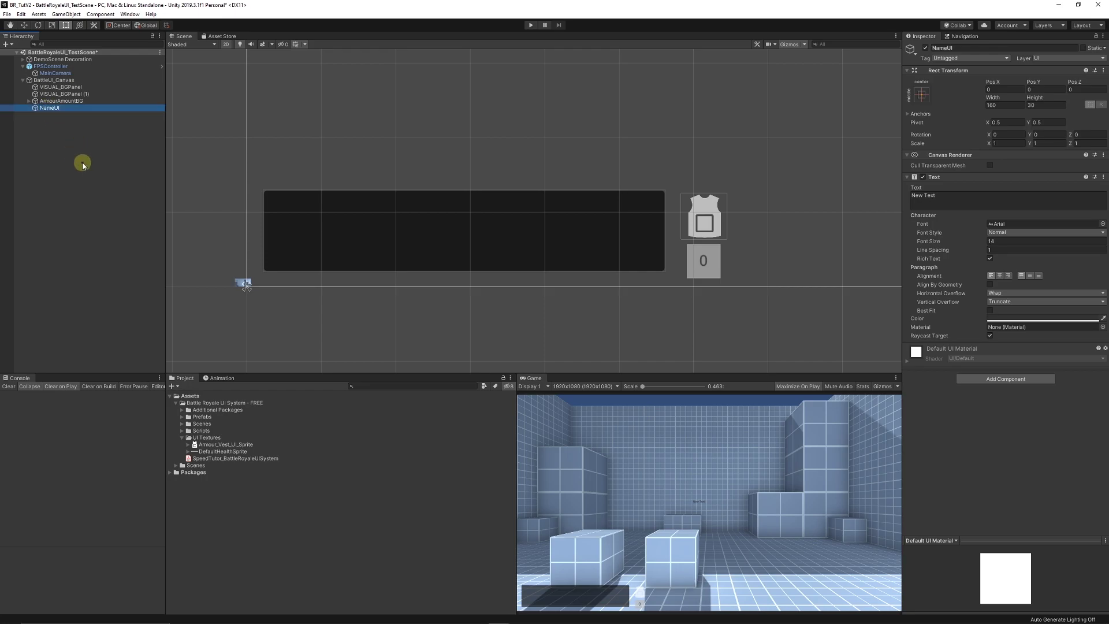
click(923, 94)
click(952, 202)
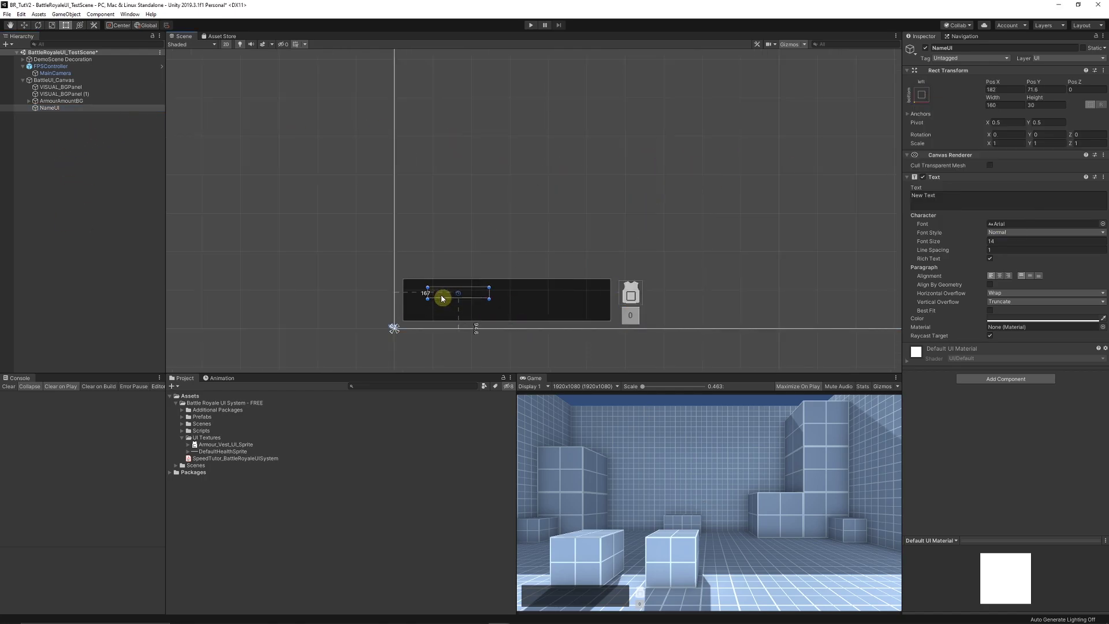
drag(442, 294, 421, 291)
key(f)
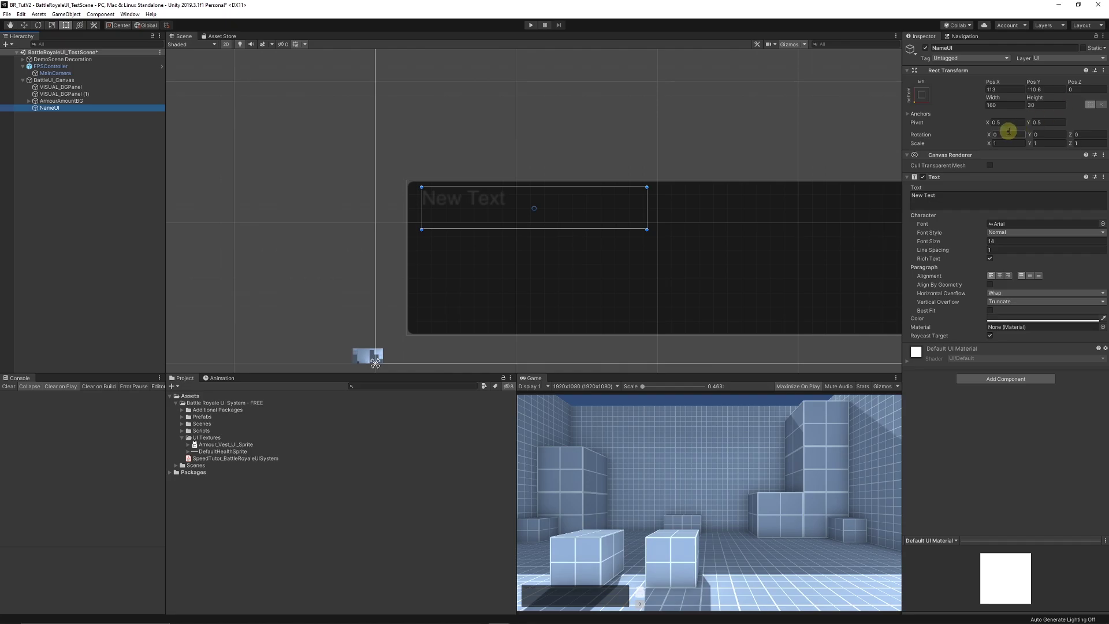
Step: Make the label read NAME at font size 20 in white
click(945, 198)
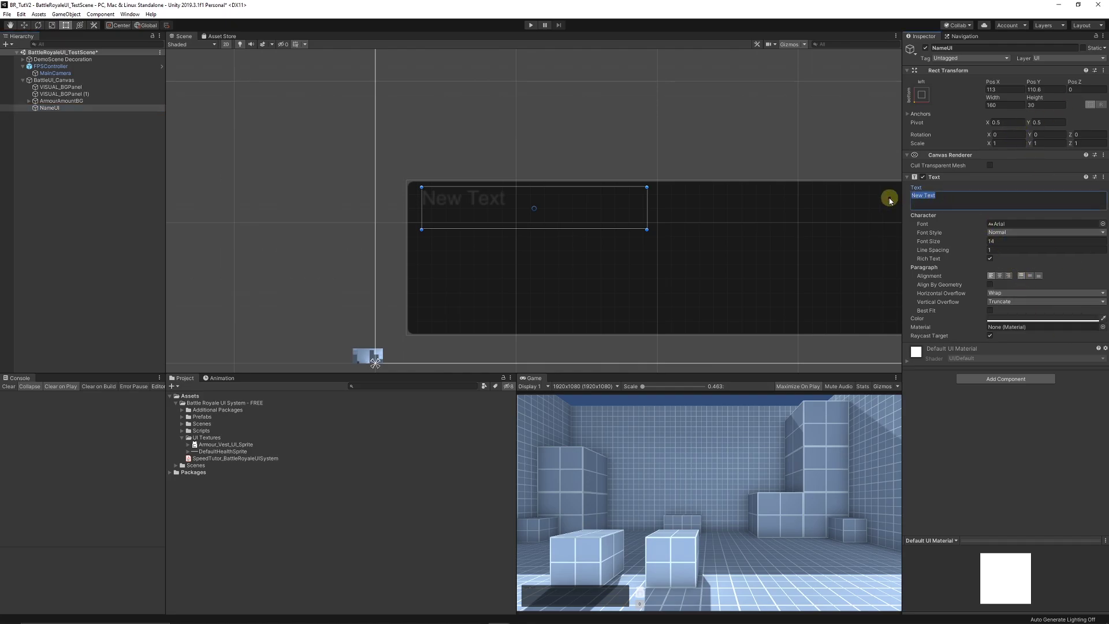
text(NAME)
click(1012, 242)
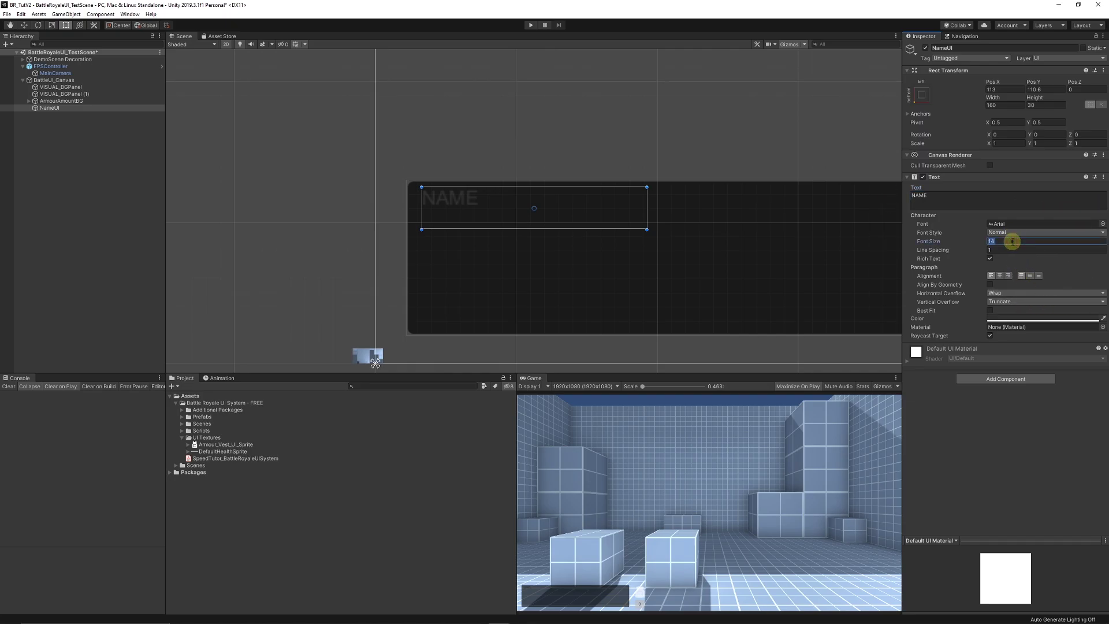
text(20)
key(Return)
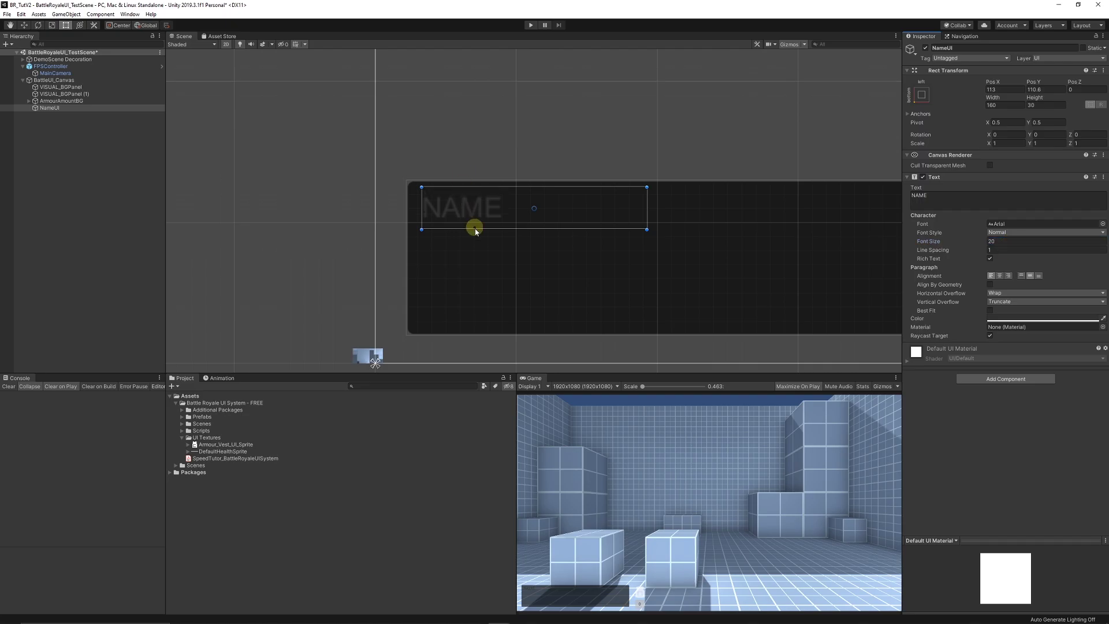
click(1005, 319)
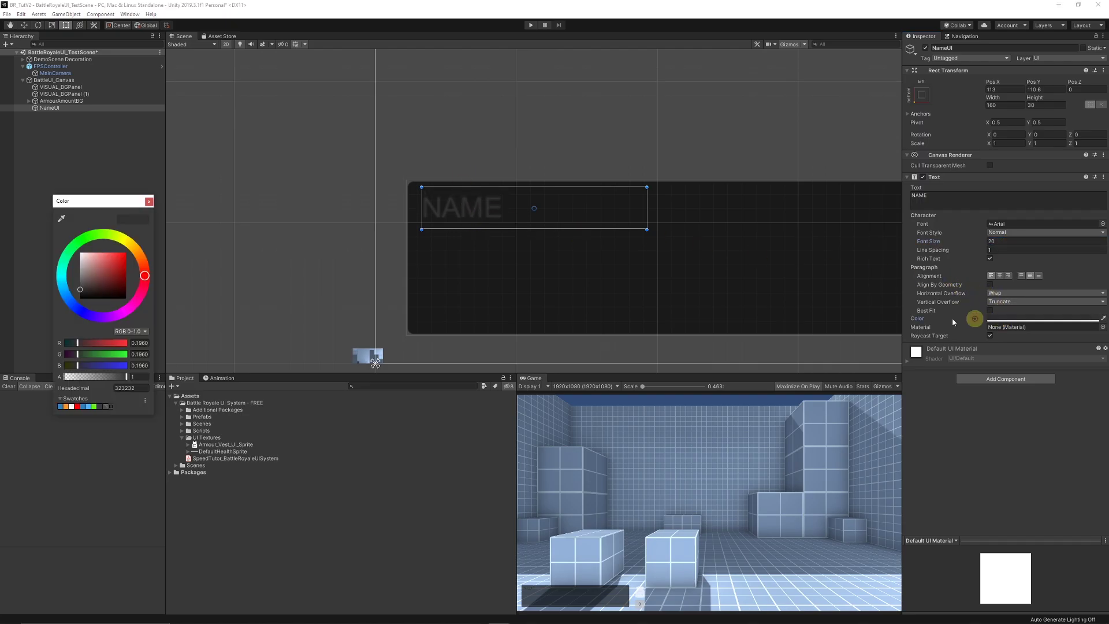
drag(113, 270, 32, 228)
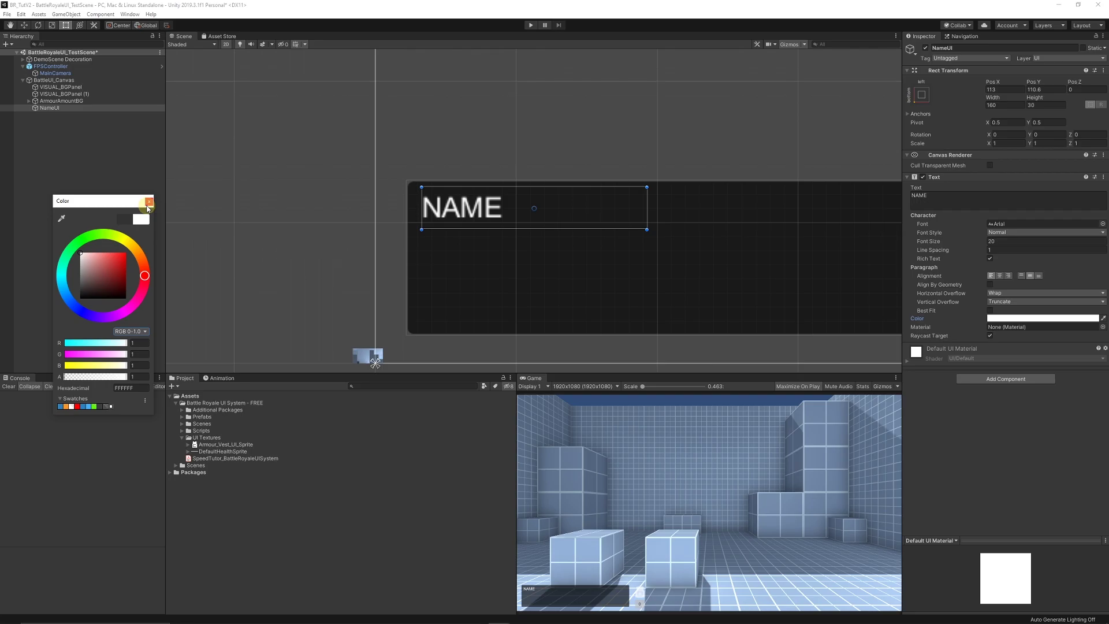
click(149, 202)
click(223, 208)
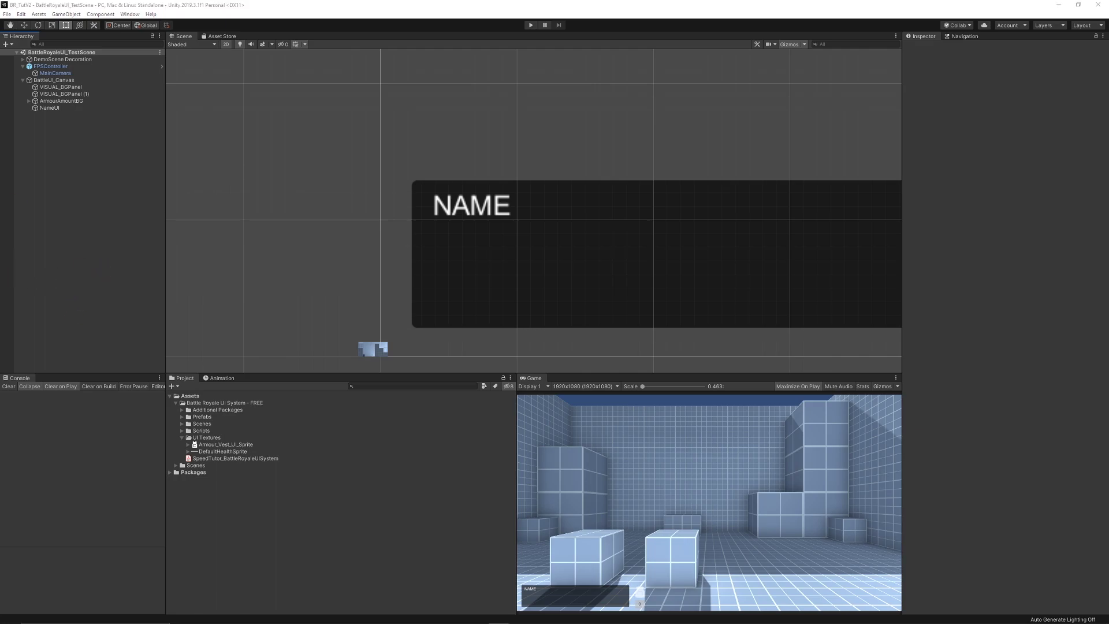
Step: Add a 490×10 Image under BattleUI_Canvas and place it beneath the NAME label
right_click(54, 80)
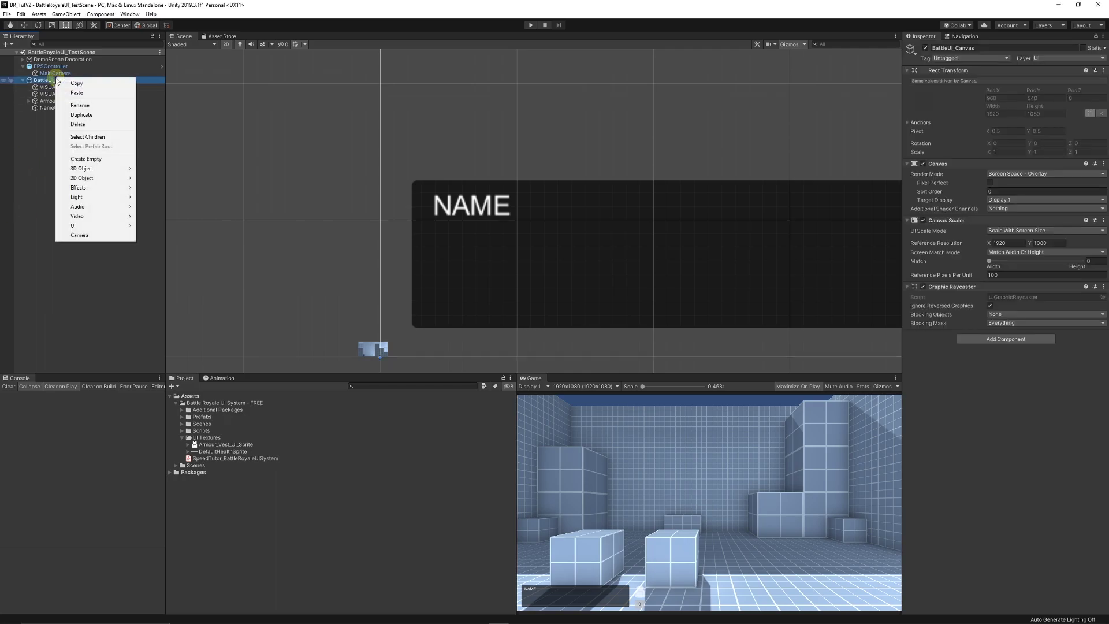
mouse_move(74, 225)
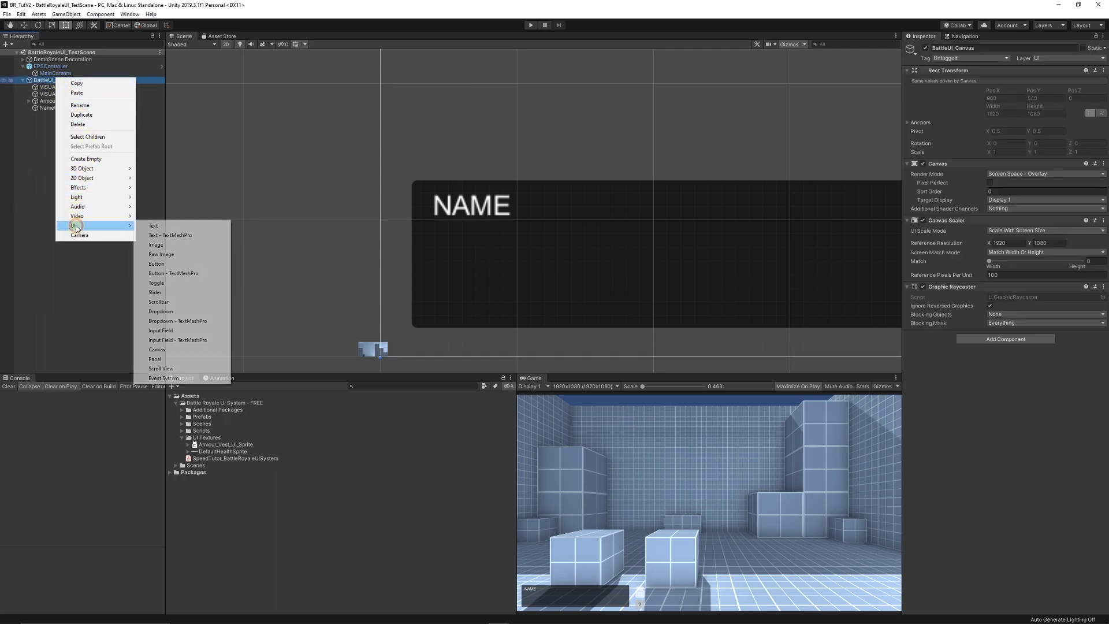
click(182, 245)
scroll(787, 119, down, 5)
drag(847, 109, 449, 331)
scroll(445, 341, up, 8)
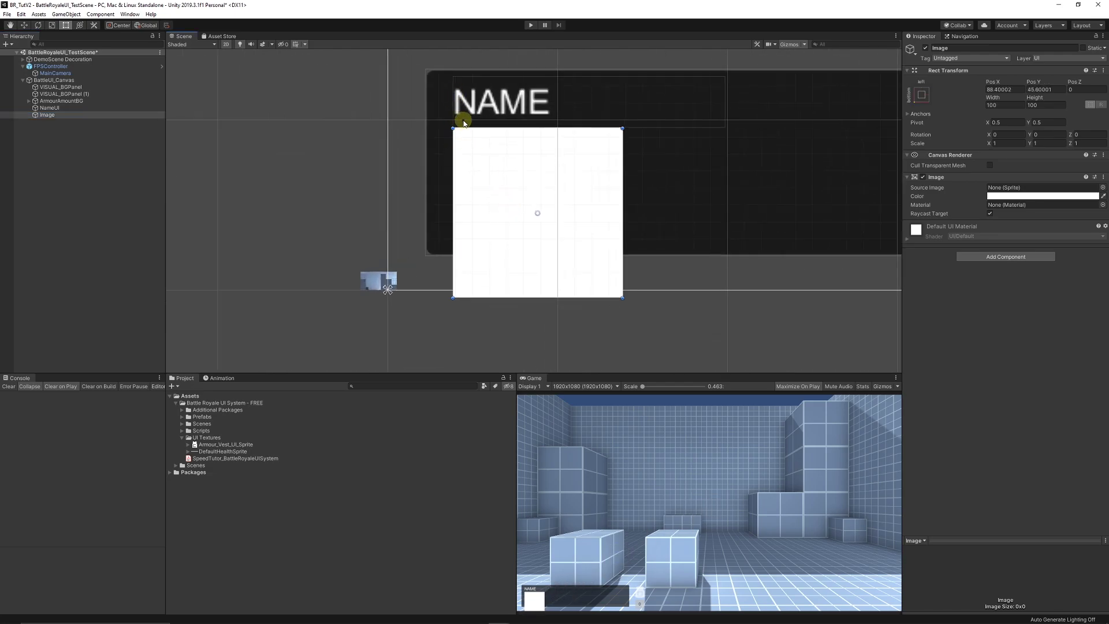
click(1014, 106)
text(490)
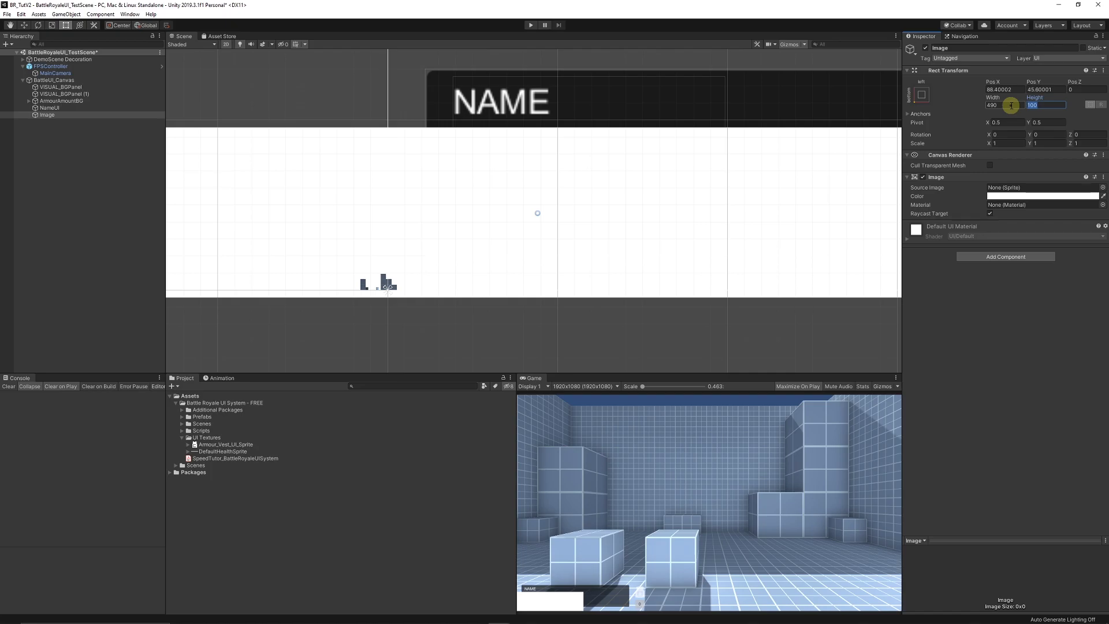
text(10)
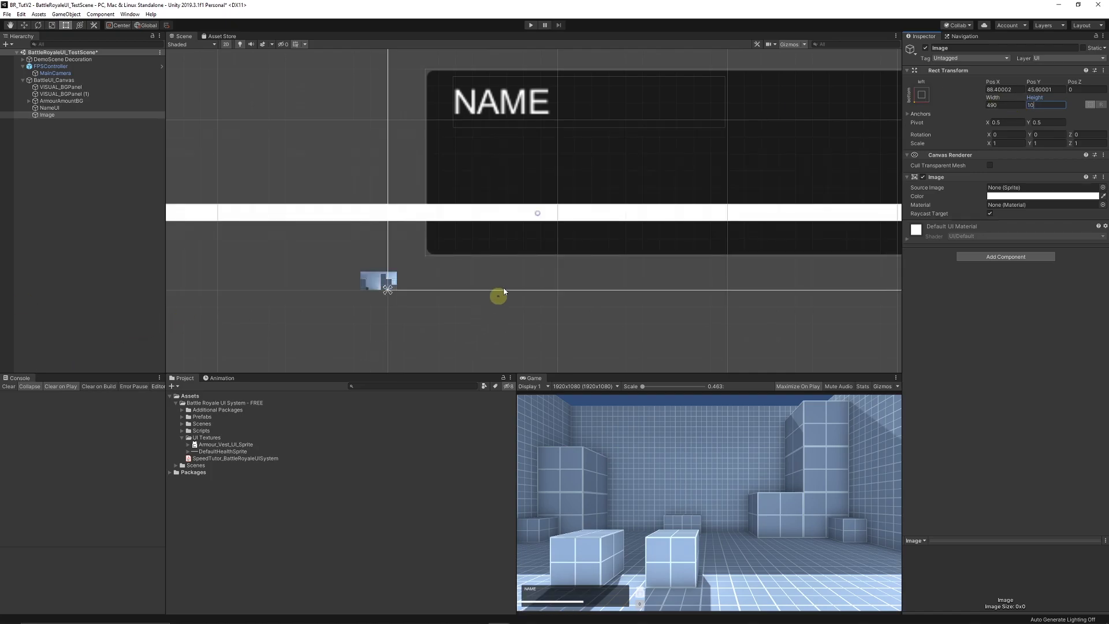
scroll(514, 280, down, 3)
middle_drag(554, 258, 424, 266)
drag(425, 266, 654, 209)
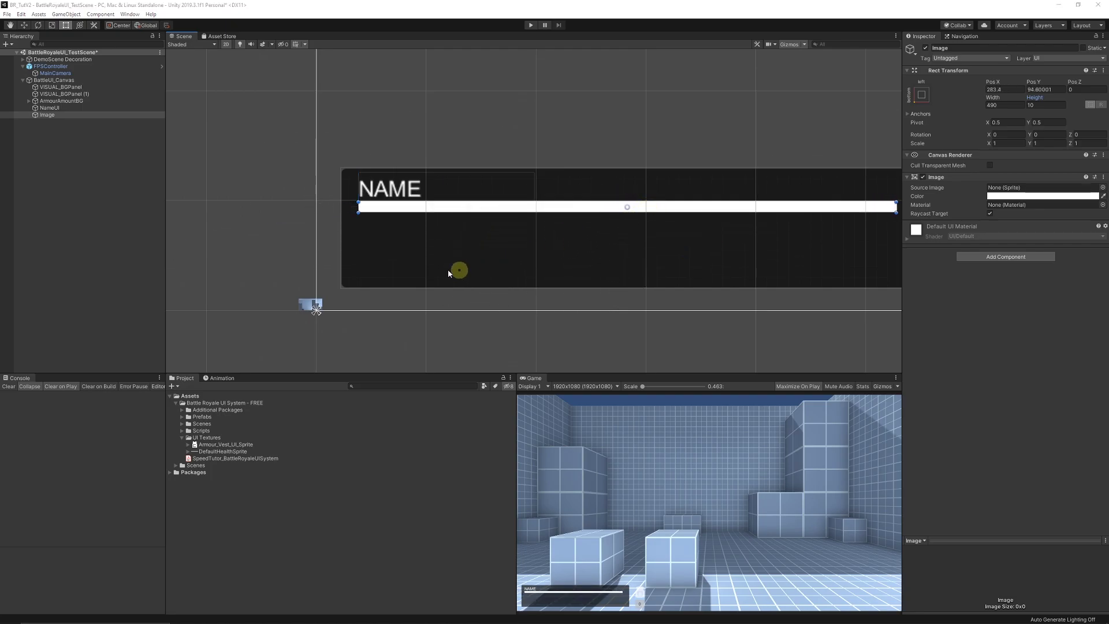
middle_drag(481, 250, 397, 238)
Step: Tint the bar a semi-transparent mid grey
click(1001, 200)
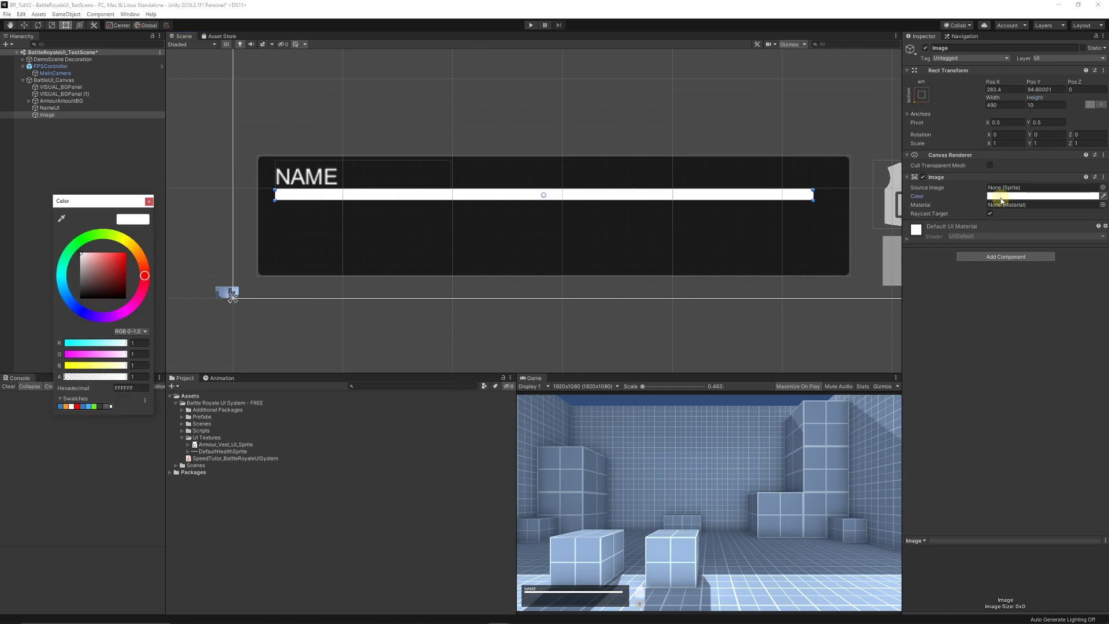
drag(93, 262, 76, 272)
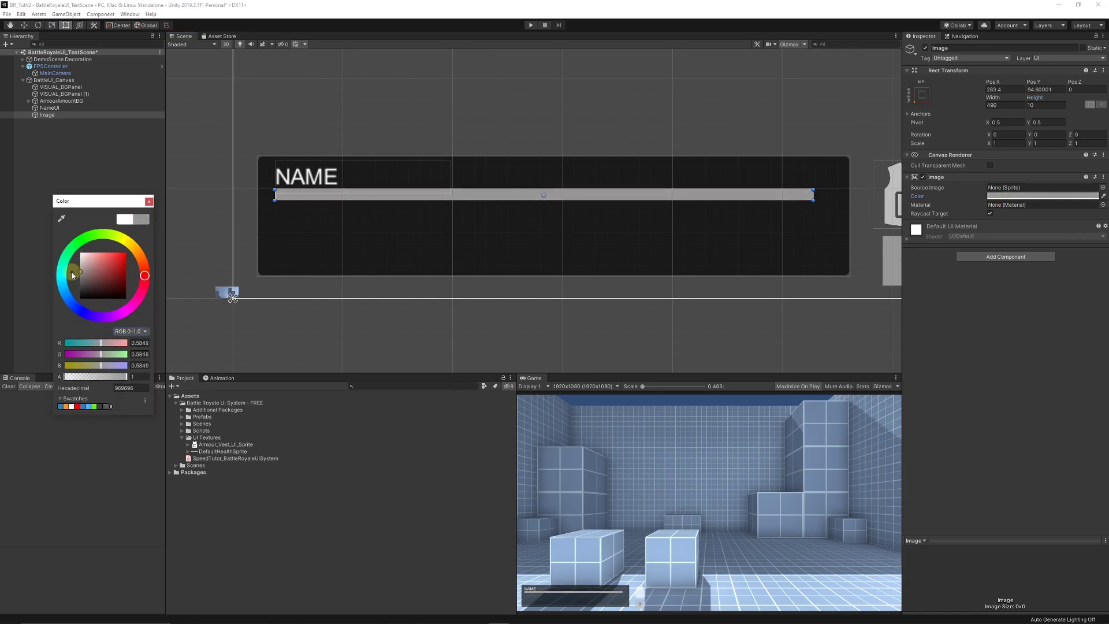
drag(126, 376, 103, 380)
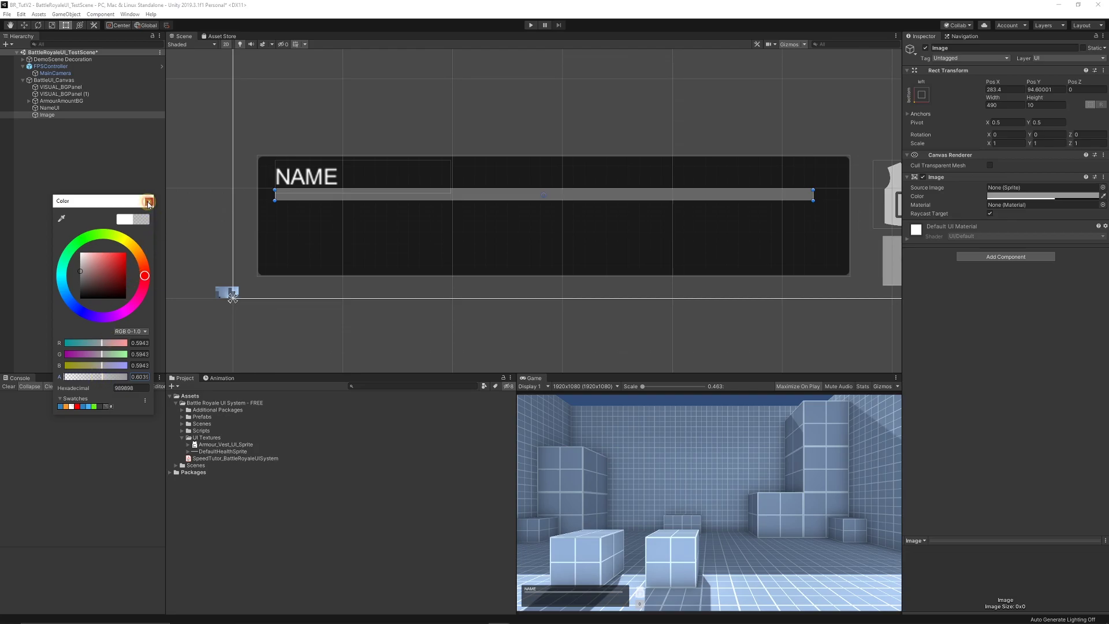
click(149, 202)
click(68, 133)
Step: Rename the grey Image bar to NormalHealthUI_BG
click(48, 115)
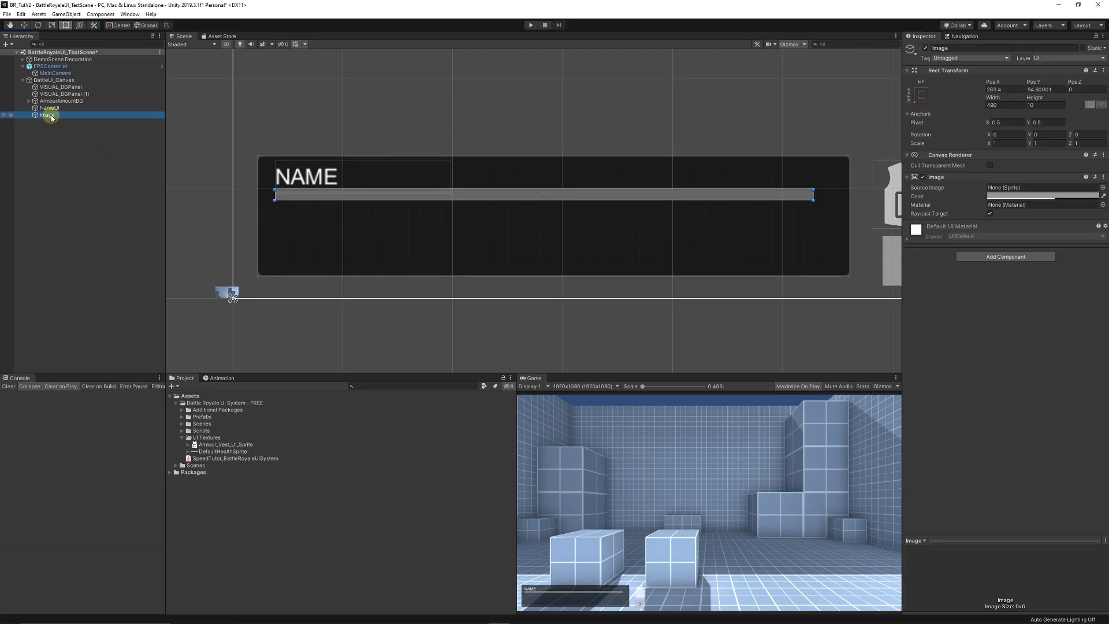
key(F2)
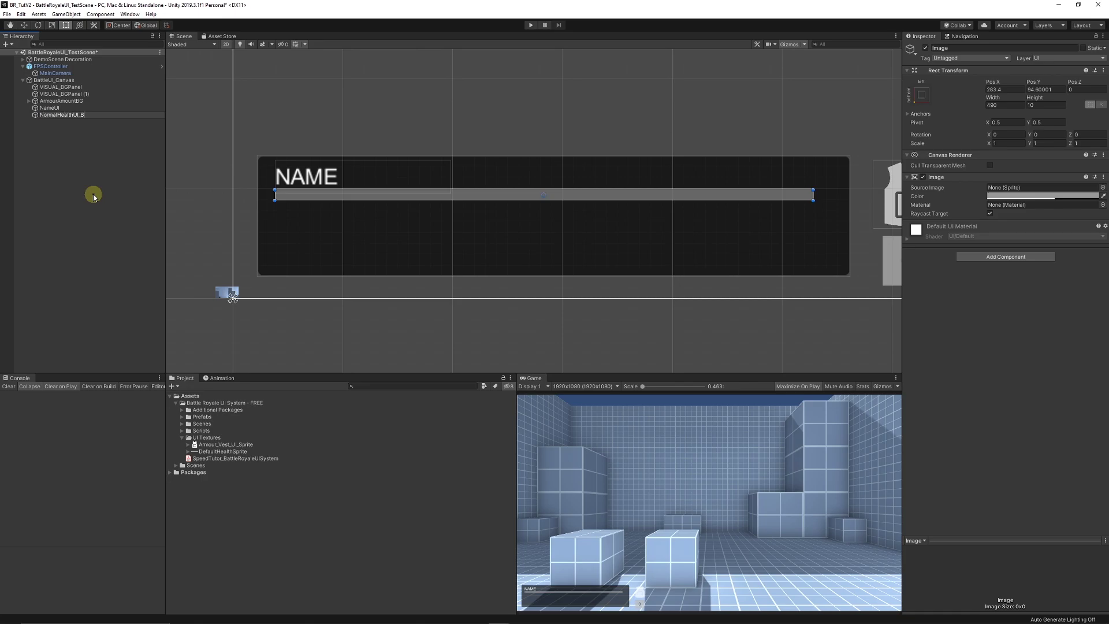
text(NormalHealthUI_BG)
key(Return)
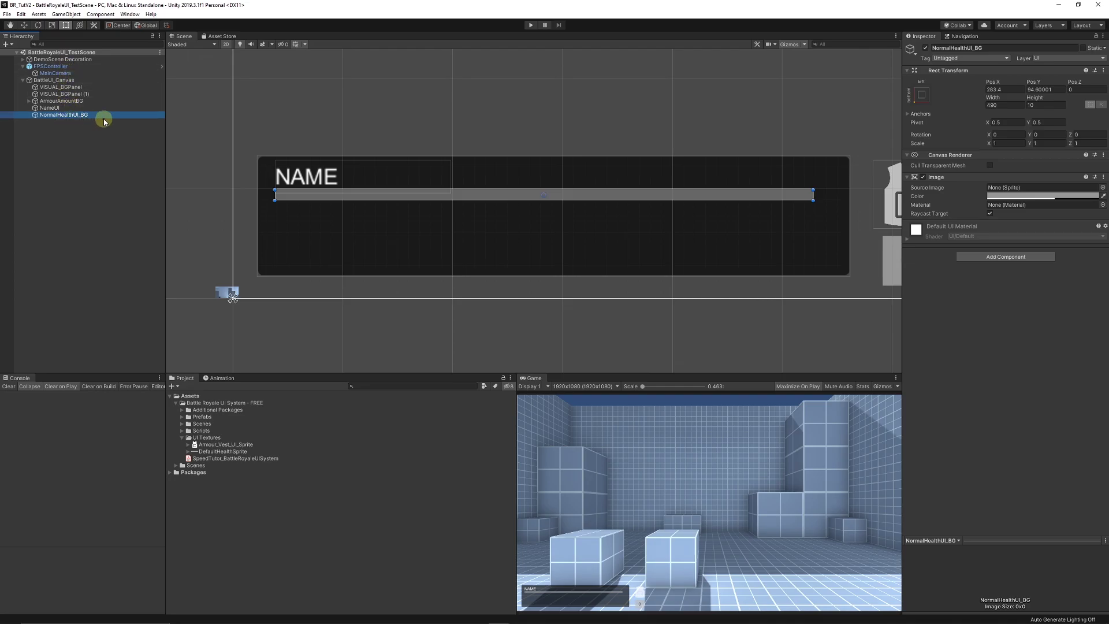
Step: Duplicate NormalHealthUI_BG and name the copy NormalHealthBar
key(ctrl+d)
key(F2)
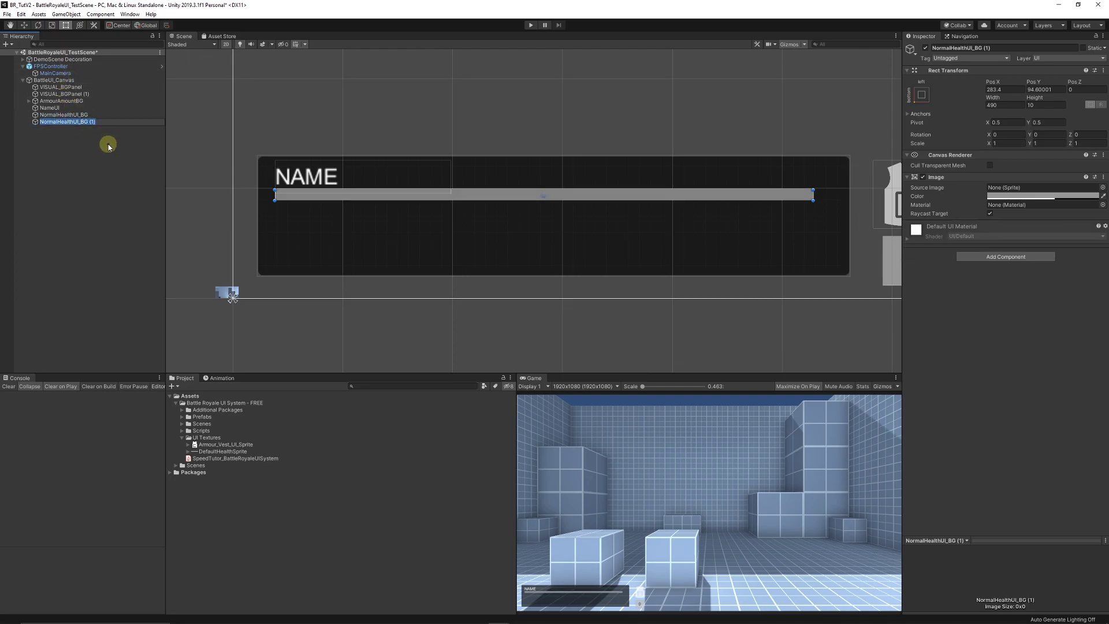
text(NormalHealthBar)
key(Return)
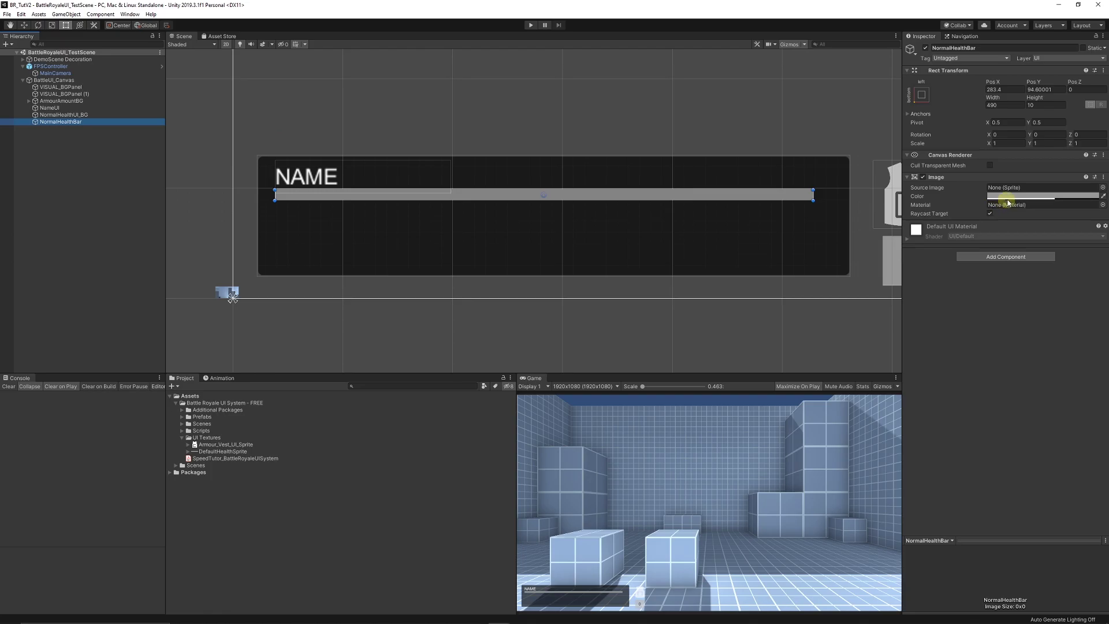
Step: Set NormalHealthBar's image colour to fully opaque white
click(1008, 196)
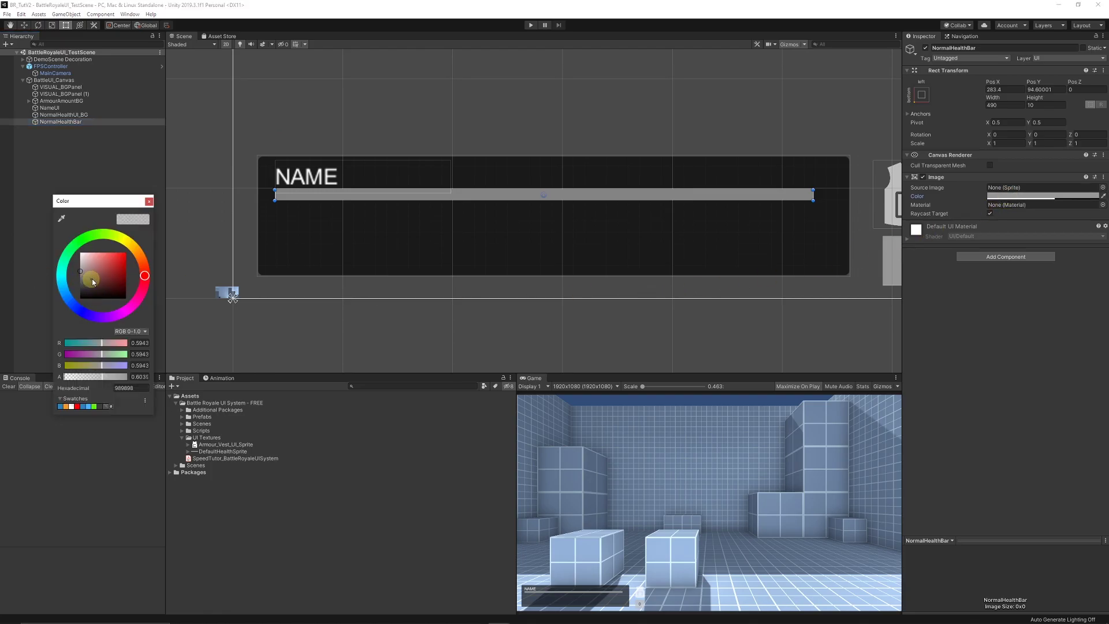
drag(92, 281, 42, 228)
drag(93, 376, 160, 375)
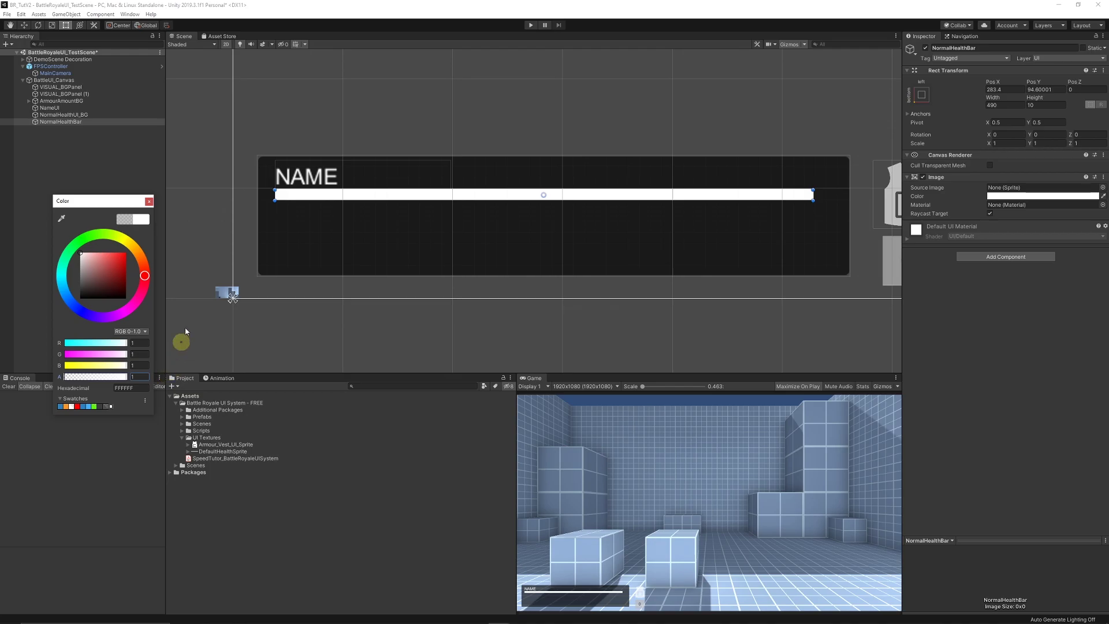
click(149, 202)
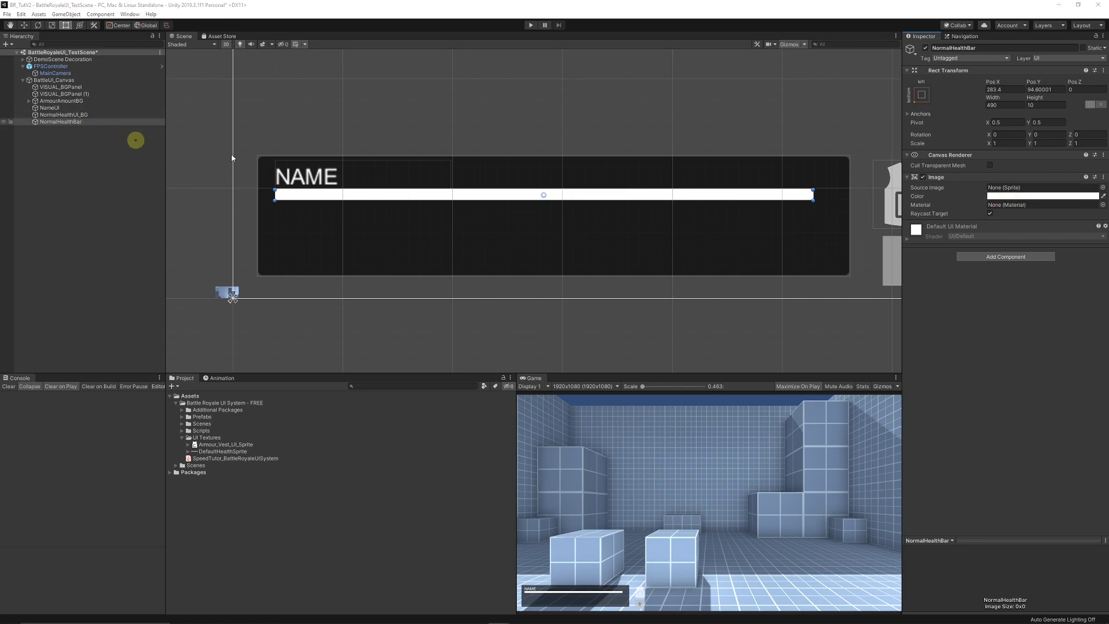
Step: Assign DefaultHealthSprite as NormalHealthBar's source image
click(221, 453)
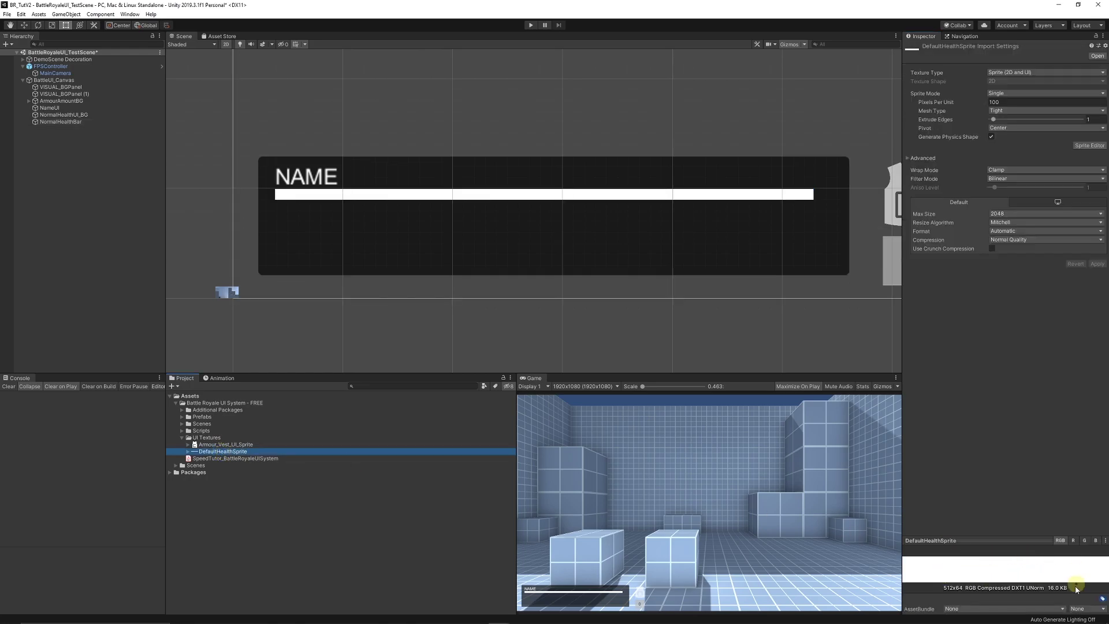
click(63, 121)
drag(218, 451, 1006, 191)
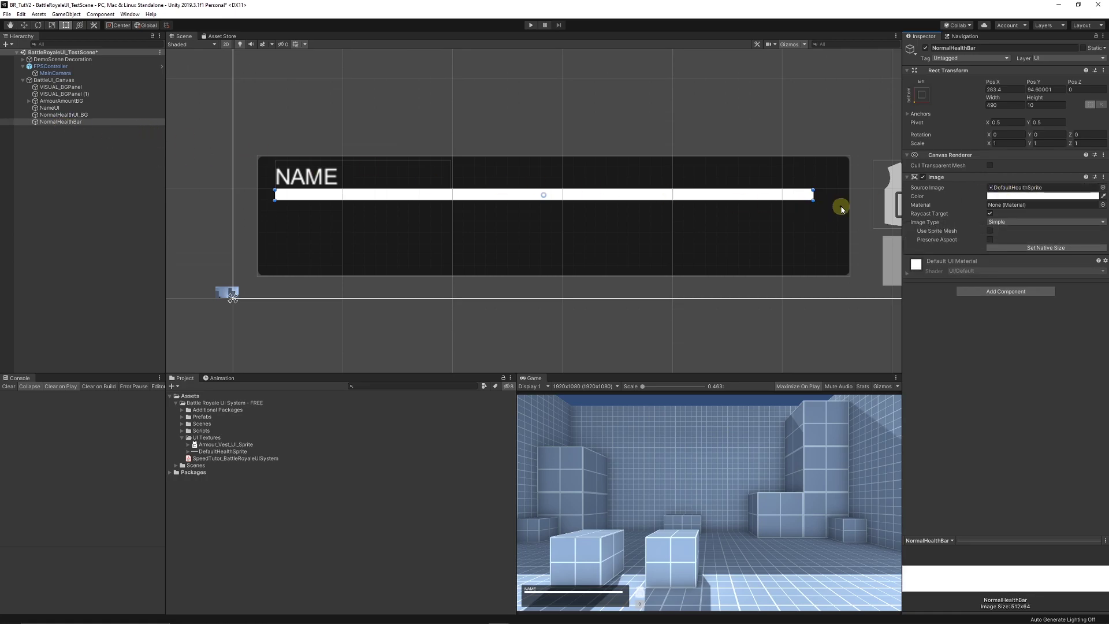
Step: Make the image Filled with Horizontal fill from the left at amount 1, and save the scene
click(1009, 223)
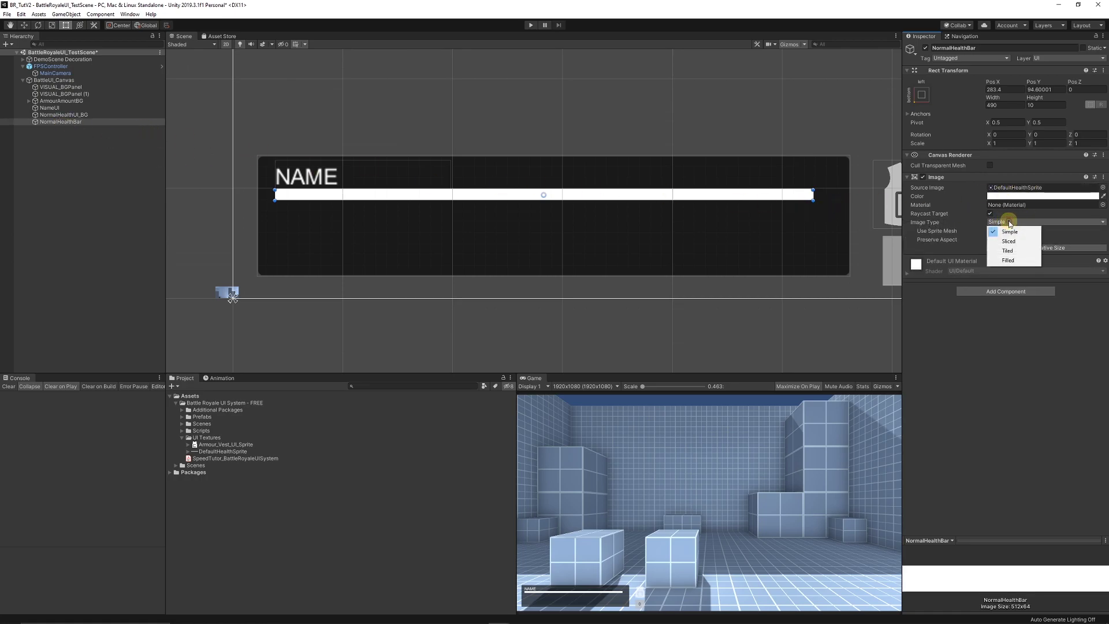
click(1009, 260)
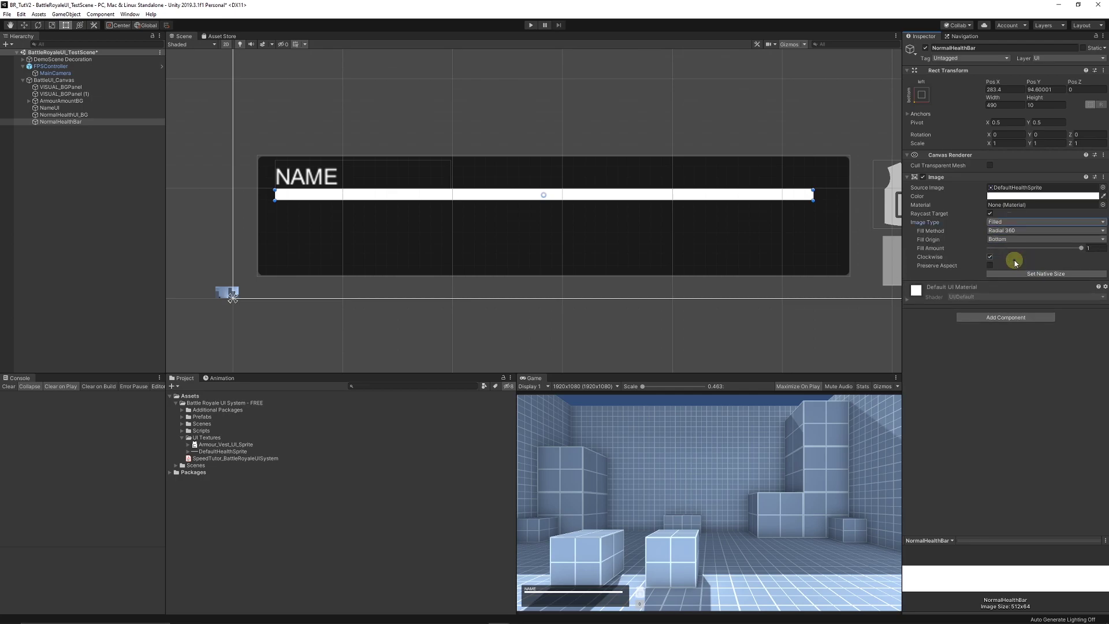
click(1008, 230)
click(1034, 243)
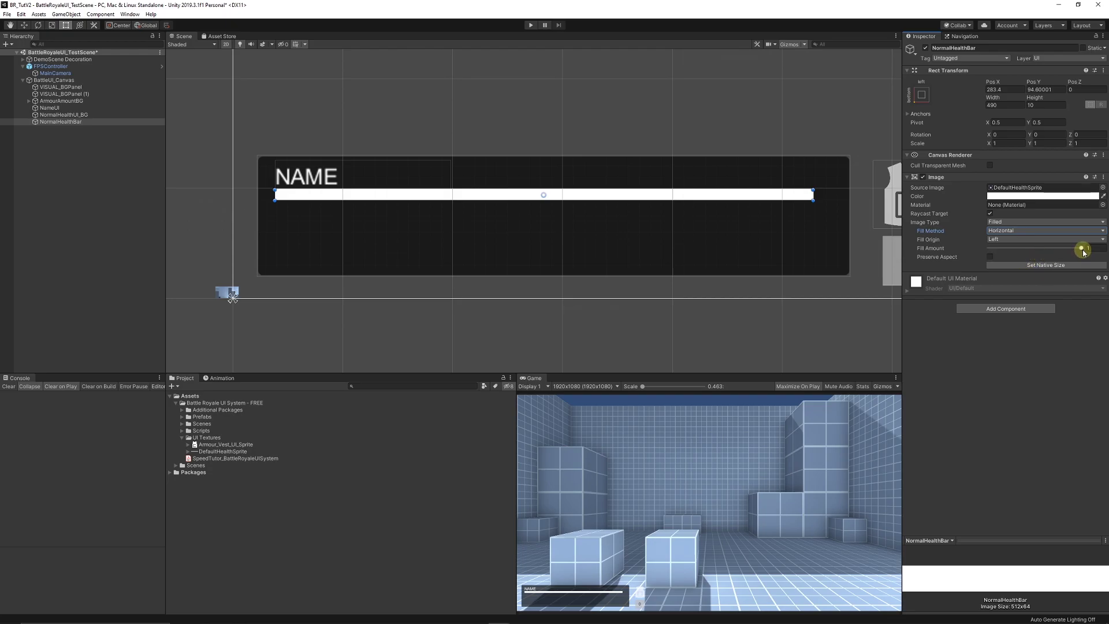
mouse_move(1083, 250)
mouse_down()
mouse_move(917, 249)
mouse_move(1082, 249)
mouse_up()
key(ctrl+s)
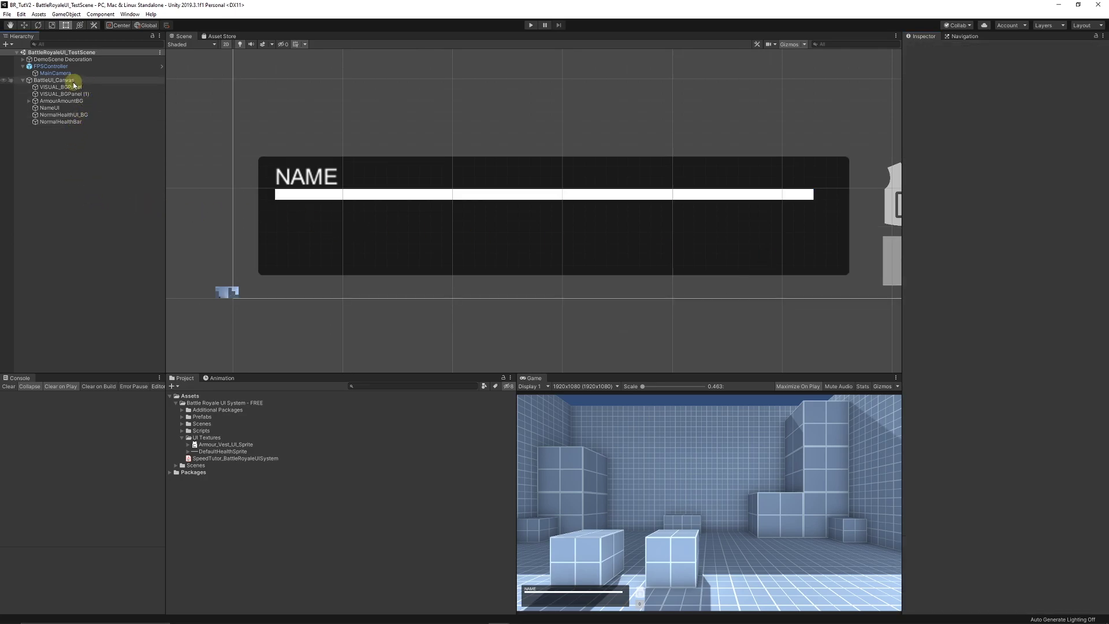
Step: Create an empty bottom-left-anchored object under BattleUI_Canvas named NormalHealthBar_Container, and save
right_click(68, 81)
mouse_move(111, 171)
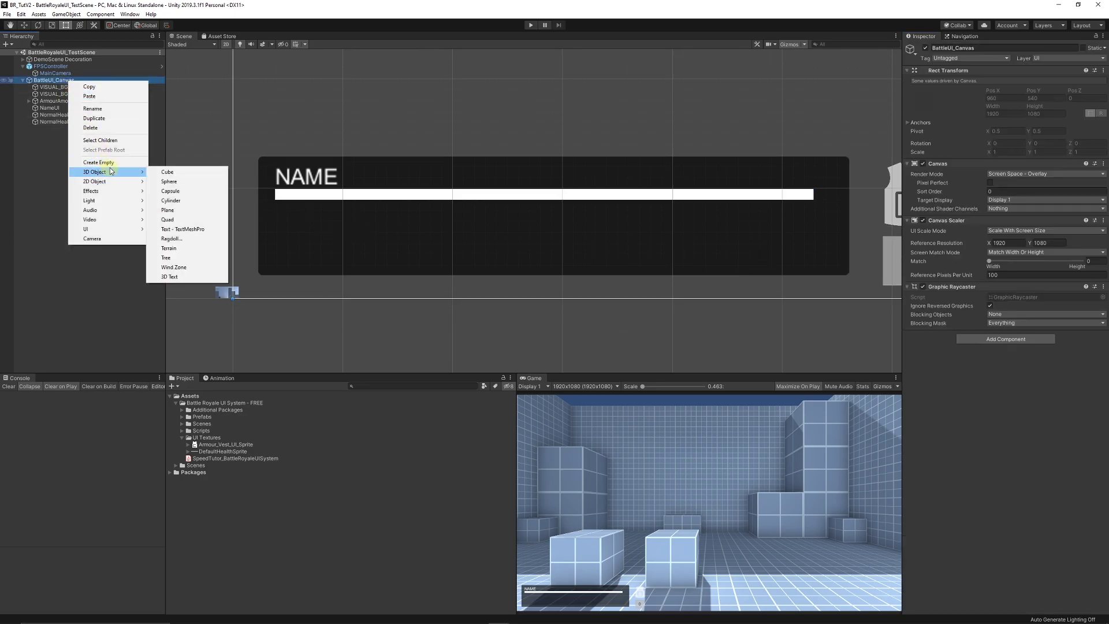
click(108, 162)
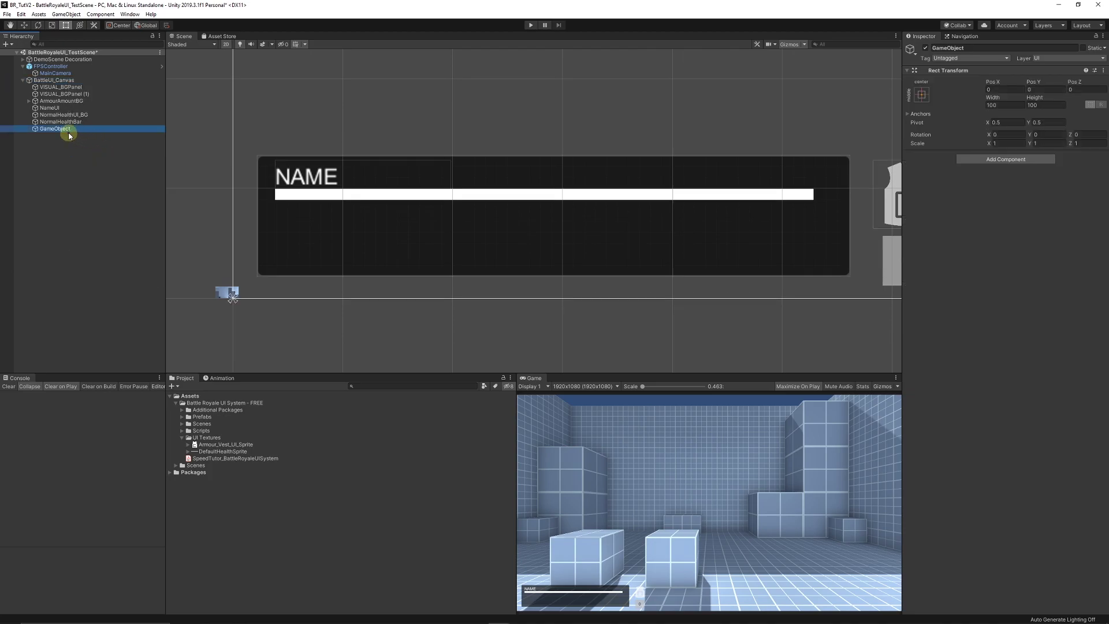
click(922, 95)
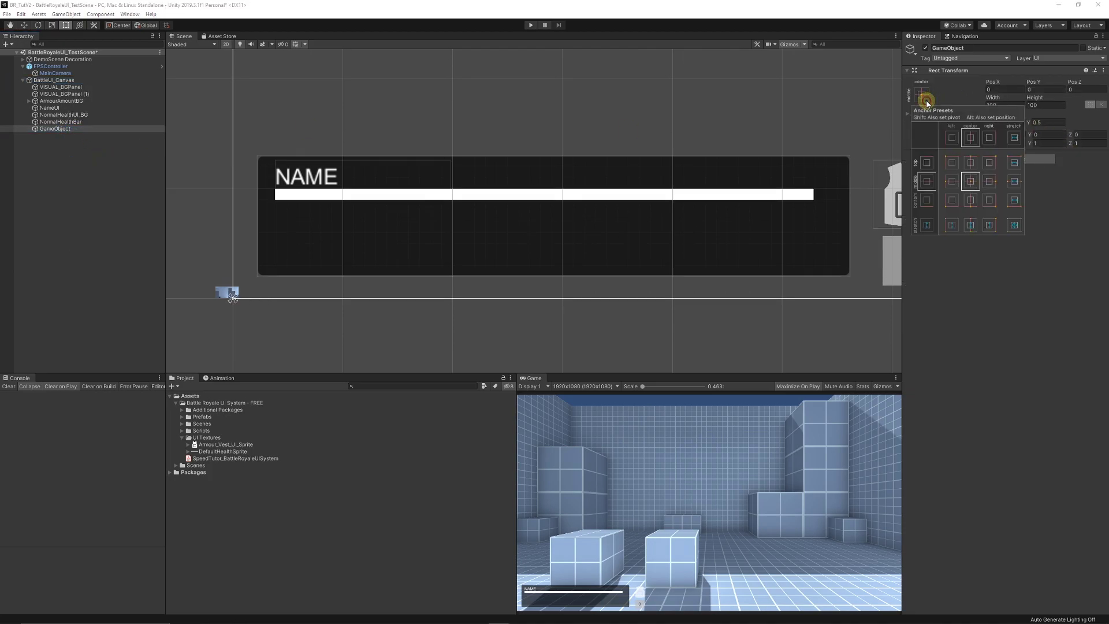
click(956, 204)
click(68, 128)
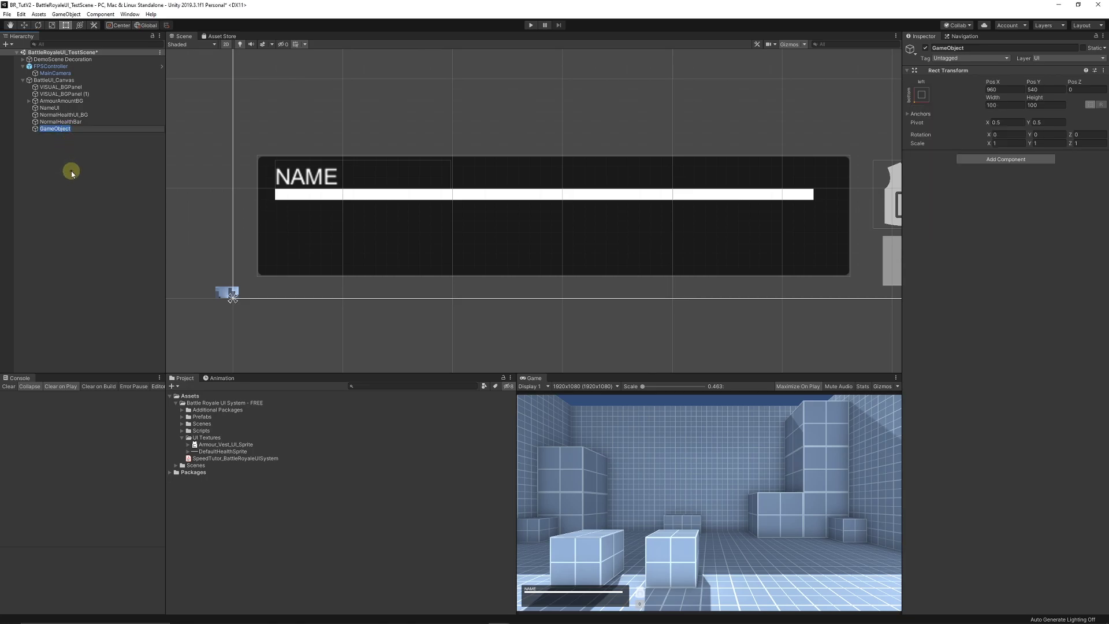
text(NormalHealthBar_Container)
key(Return)
key(ctrl+s)
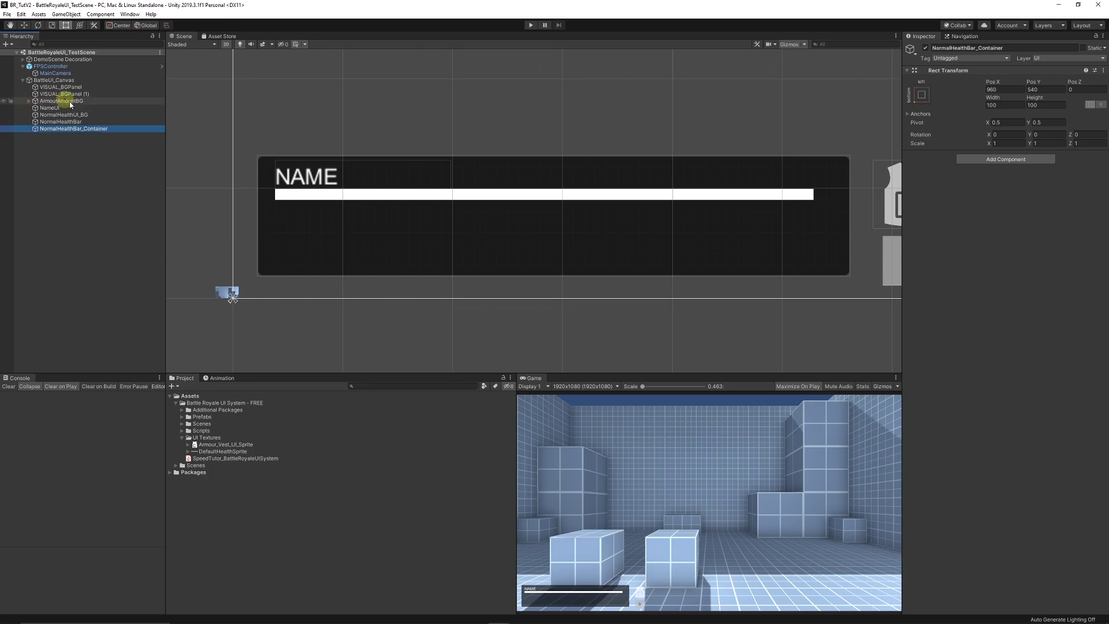
Step: Move NormalHealthUI_BG and NormalHealthBar into NormalHealthBar_Container and save the scene
click(64, 115)
shift+click(67, 121)
drag(68, 122, 68, 130)
click(29, 114)
click(63, 134)
key(ctrl+s)
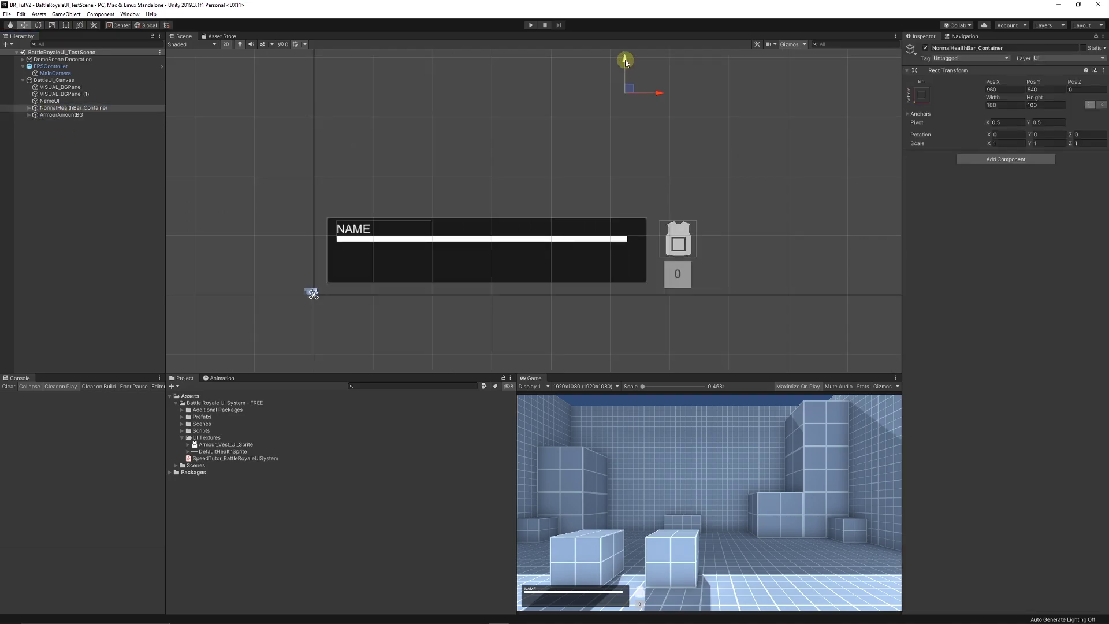
Step: Lower the health bar container slightly and recentre the view on the panel
drag(625, 60, 626, 74)
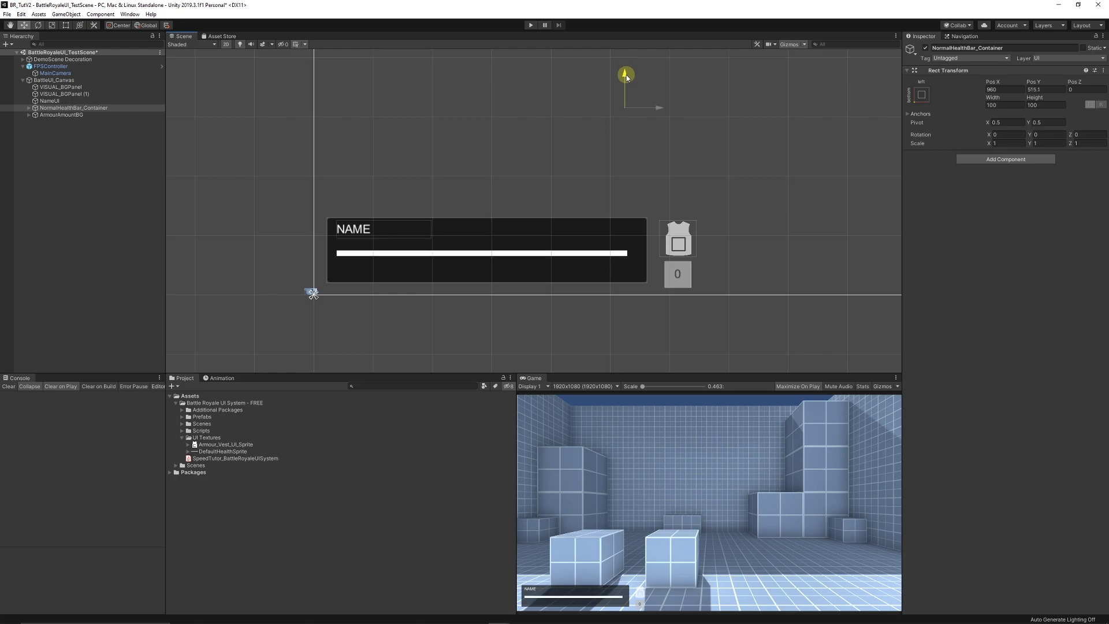
scroll(376, 231, up, 5)
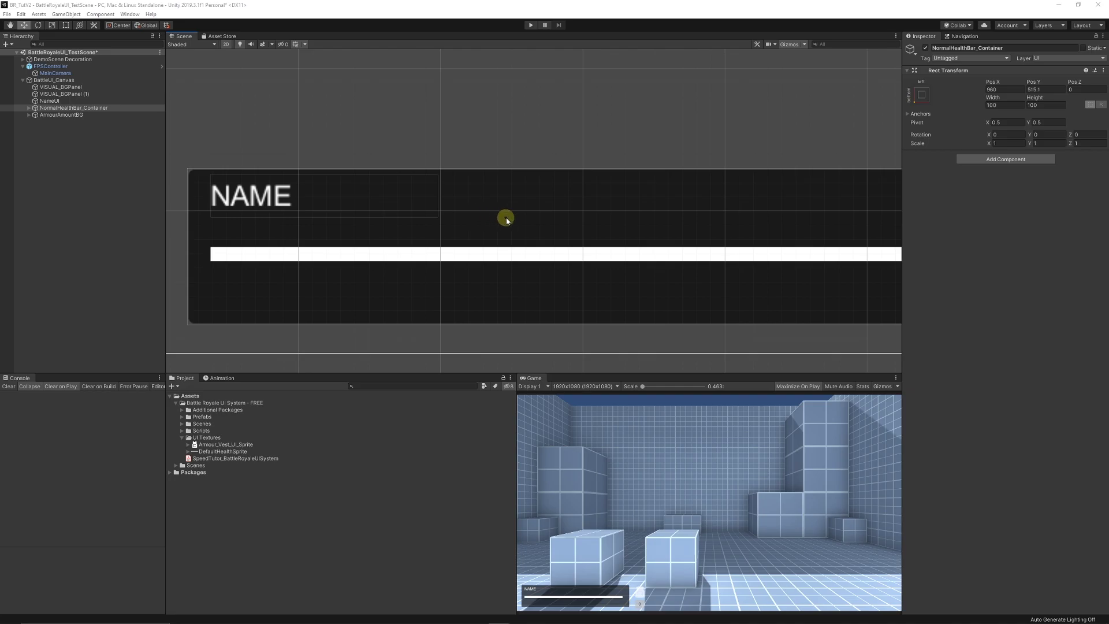
scroll(751, 237, down, 3)
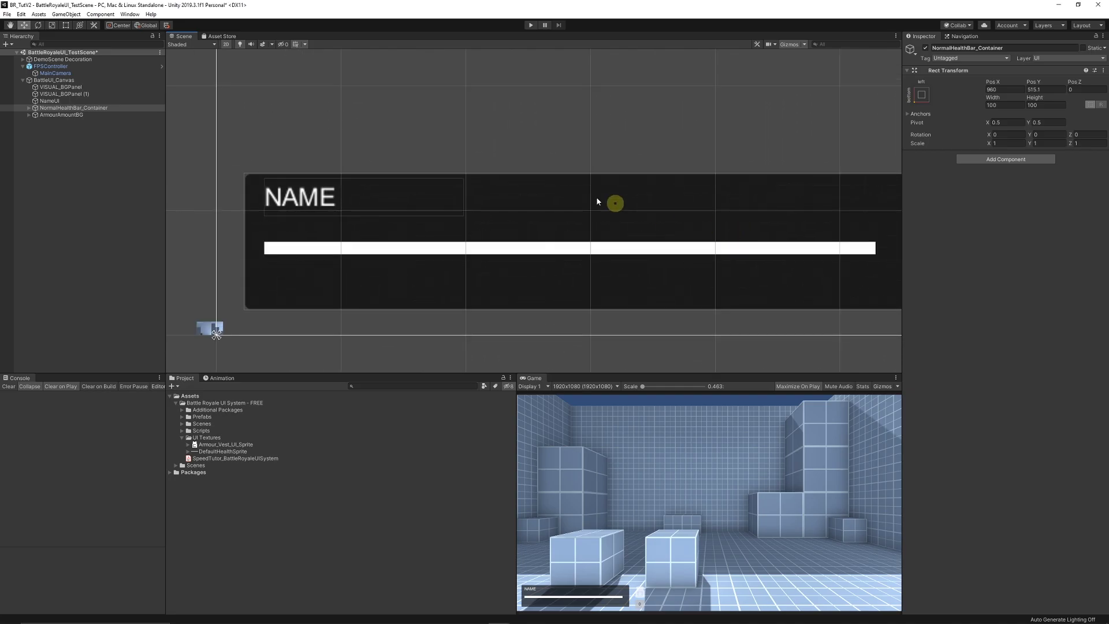
middle_drag(683, 200, 655, 206)
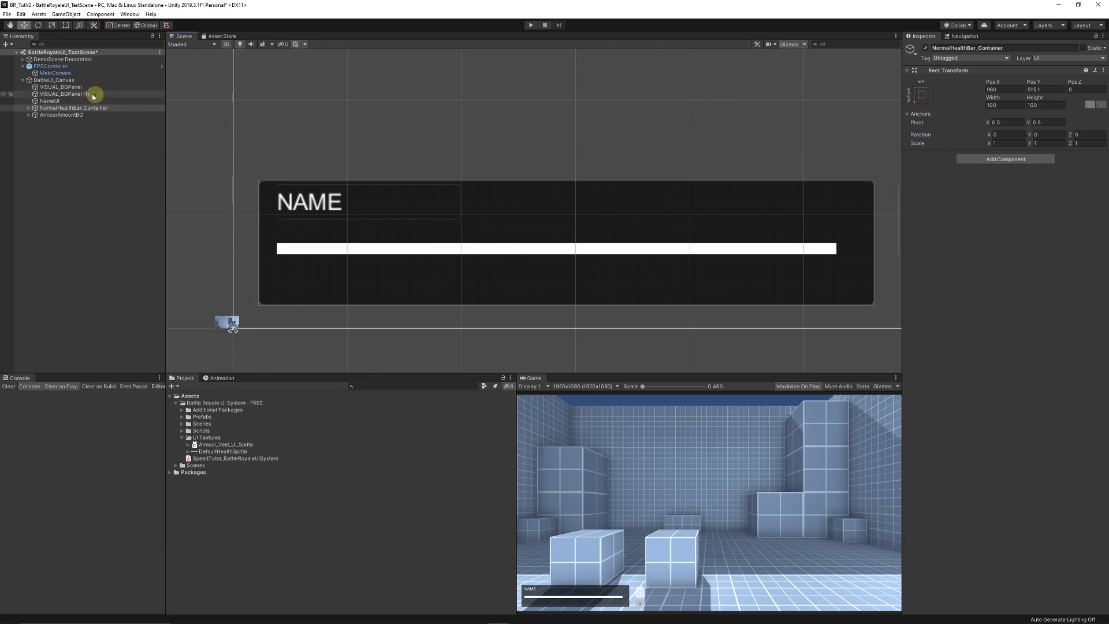
Step: Duplicate NormalHealthBar_Container above the original as ArmourHealthBar_Contrainer and save
click(81, 108)
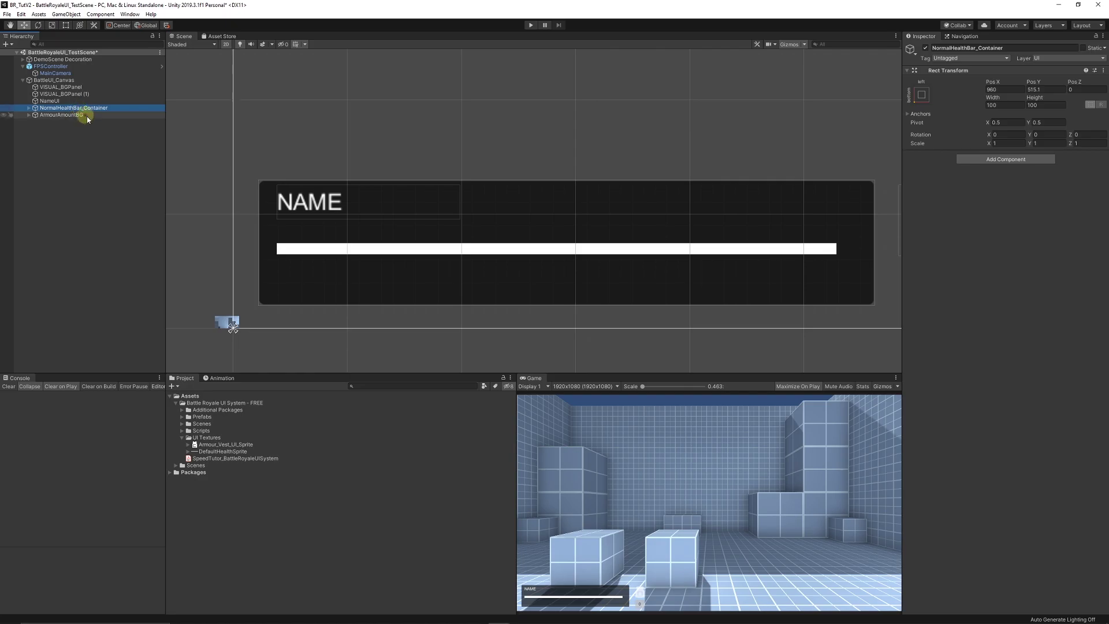
key(ctrl+d)
drag(73, 120, 65, 105)
key(F2)
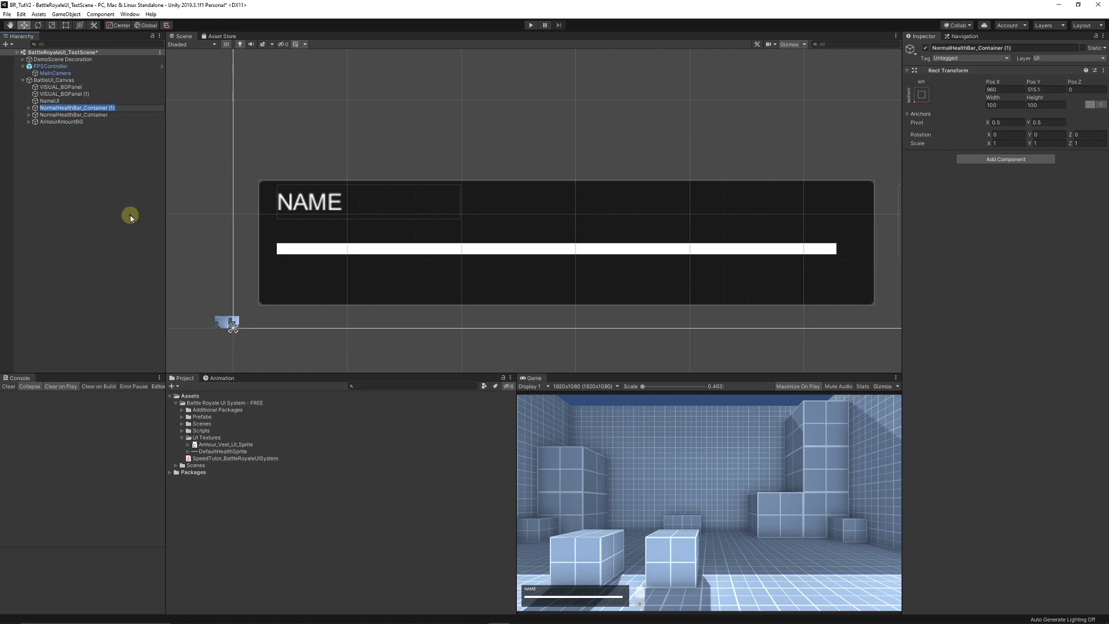
text(ArmourHealthBar_Contrainer)
key(Return)
key(ctrl+s)
Step: Select the armour container's NormalHealthUI_BG with the Rect Tool active
click(28, 108)
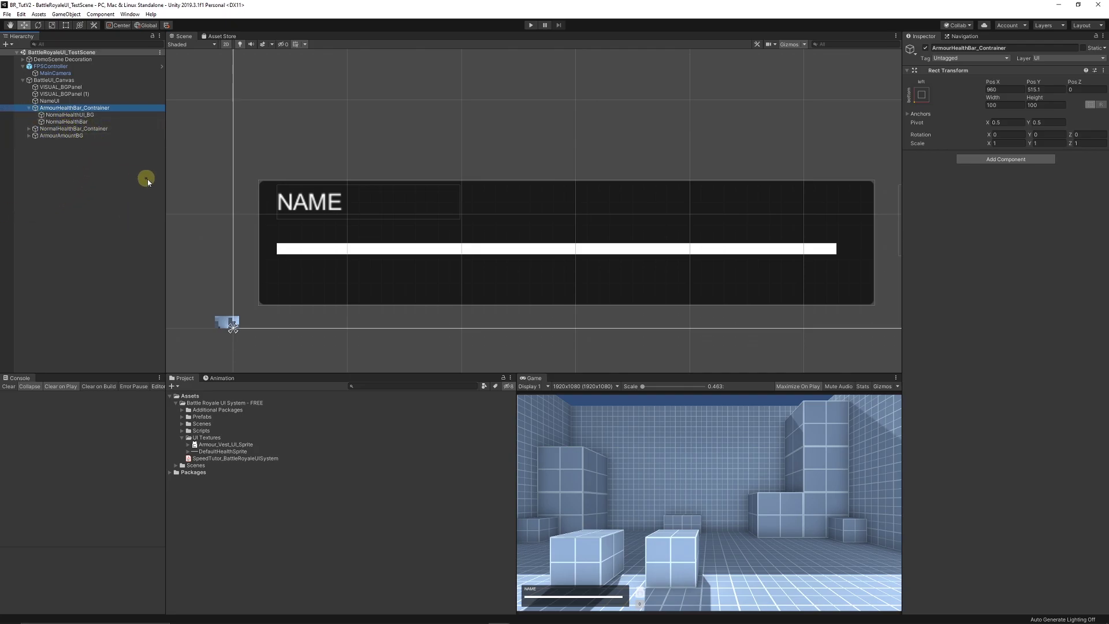
click(70, 115)
click(403, 250)
click(66, 25)
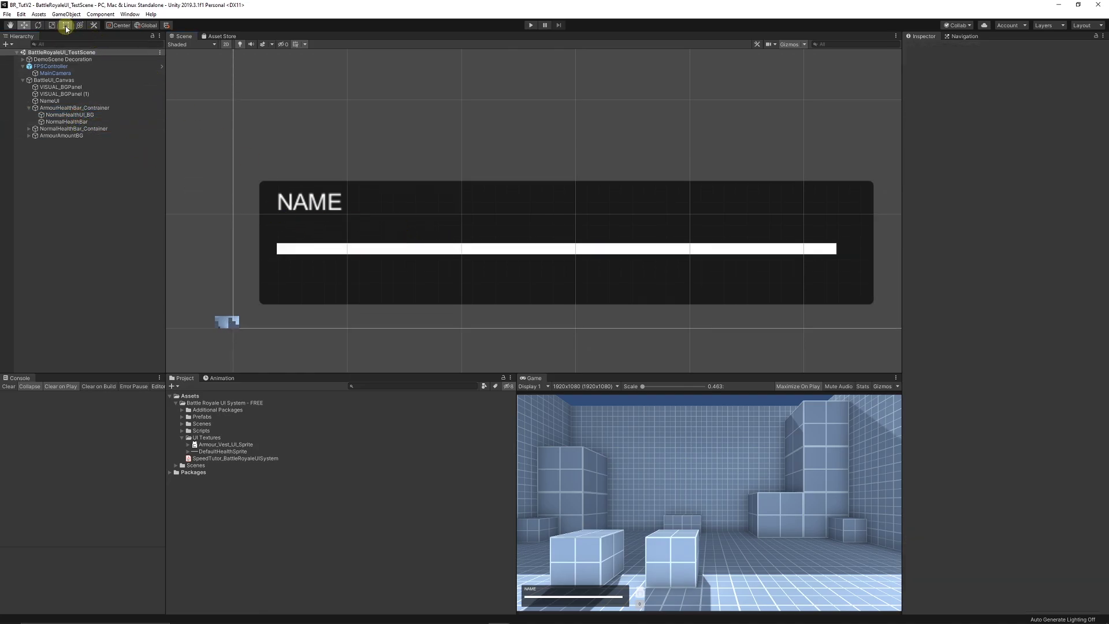
Step: Move the armour background strip above the white bar and rename it Armour_Bar_BG1
click(91, 115)
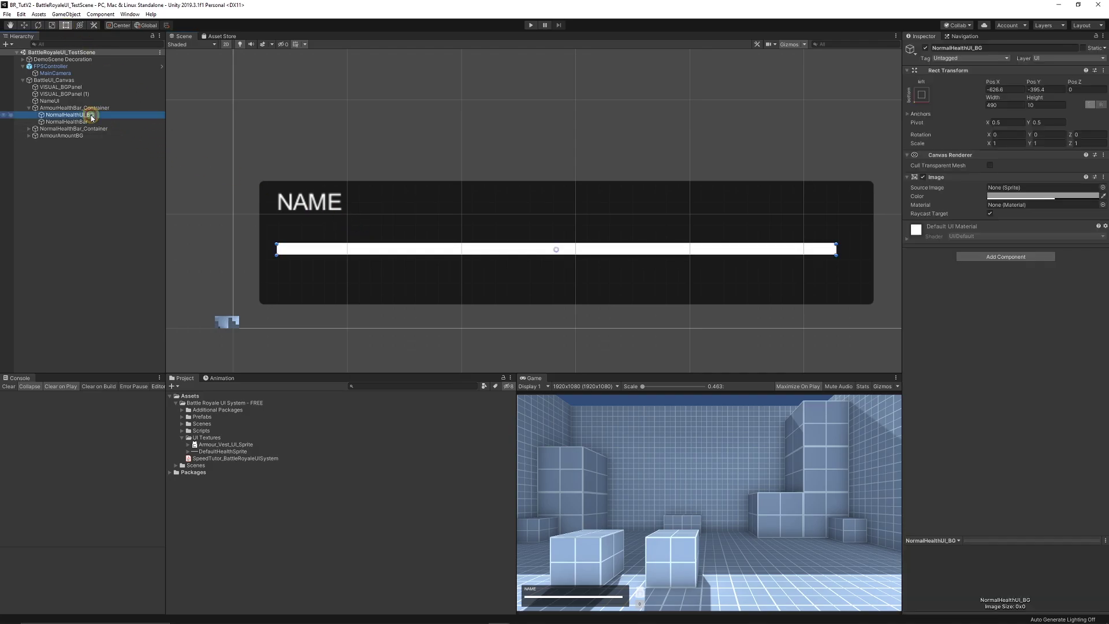
click(350, 247)
drag(349, 248, 350, 225)
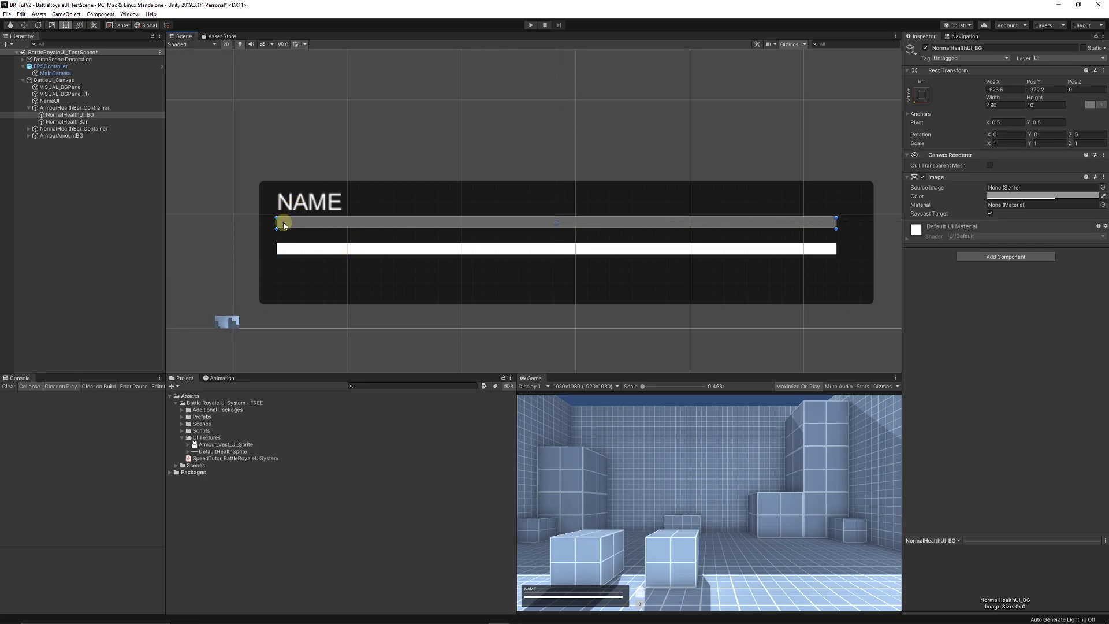
click(81, 117)
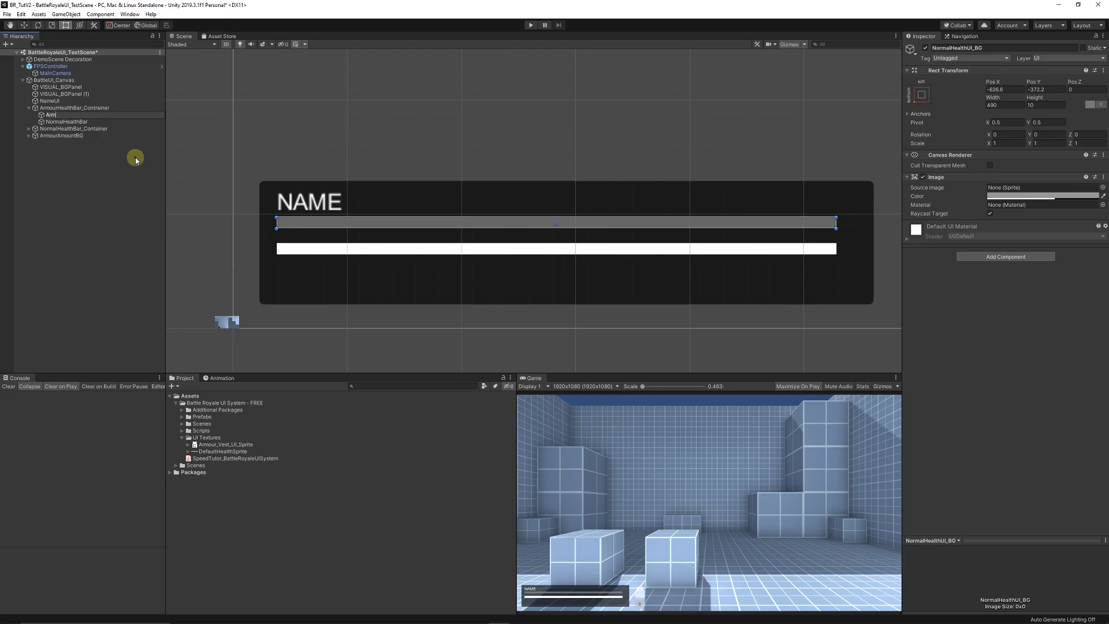
text(Armour_Bar_BG1)
key(Return)
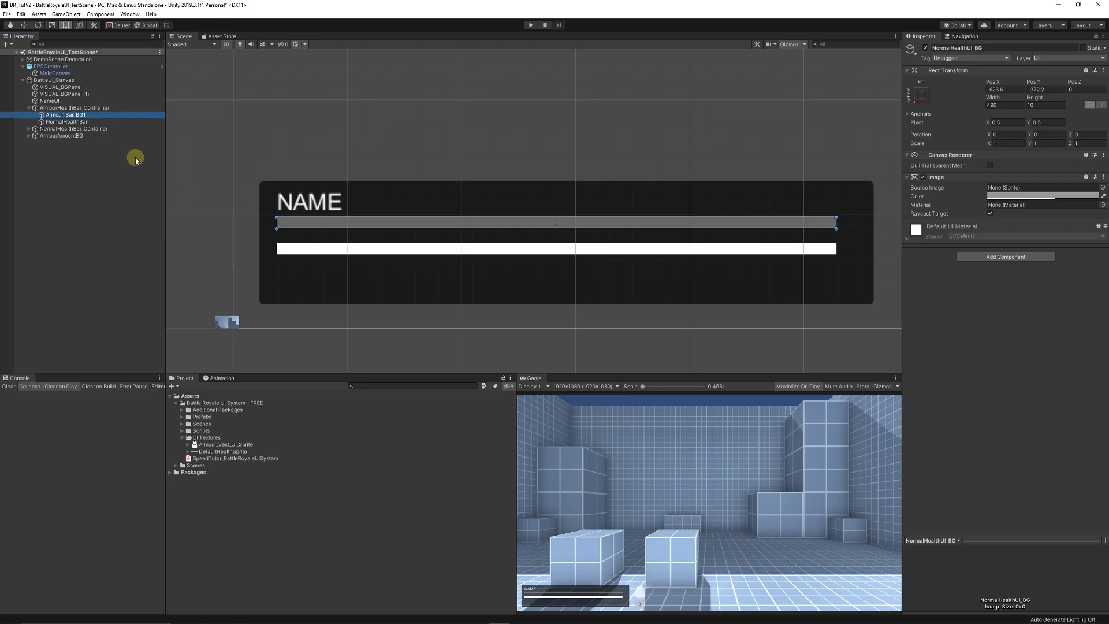
Step: Set Armour_Bar_BG1's width to 160 and move it left under NAME
click(1015, 106)
text(1)
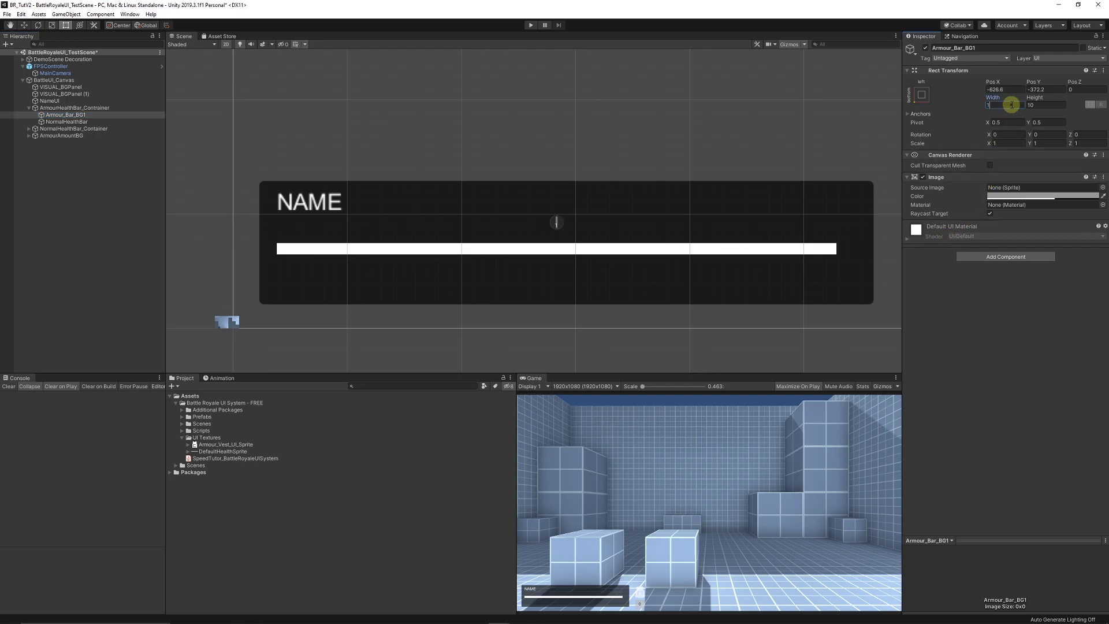
text(7)
key(BackSpace)
text(60)
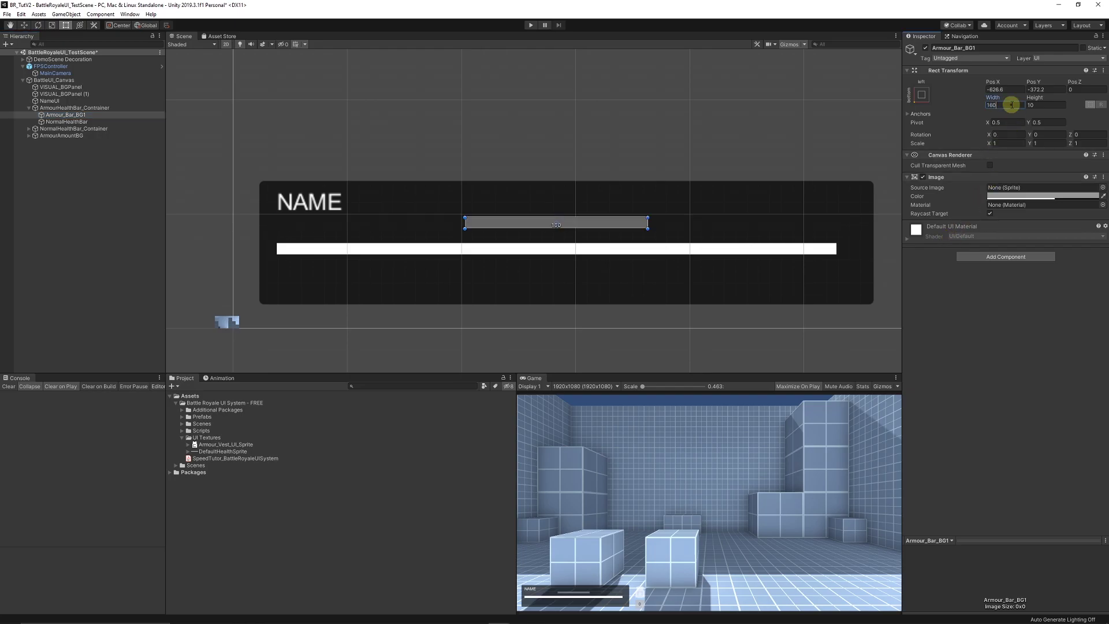
scroll(565, 203, up, 2)
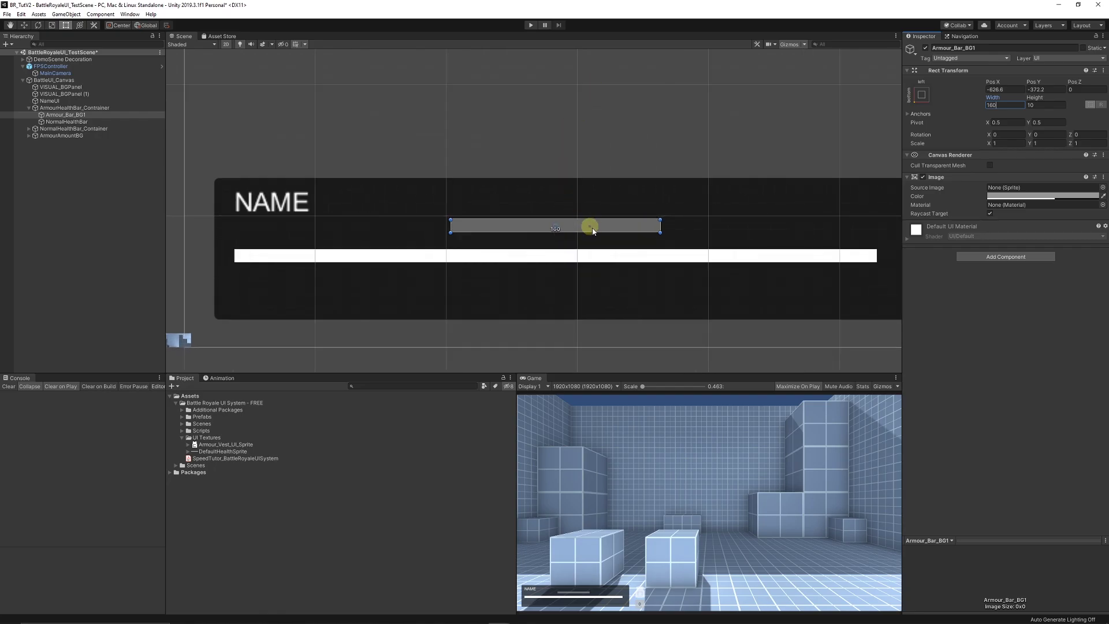
drag(597, 232, 381, 233)
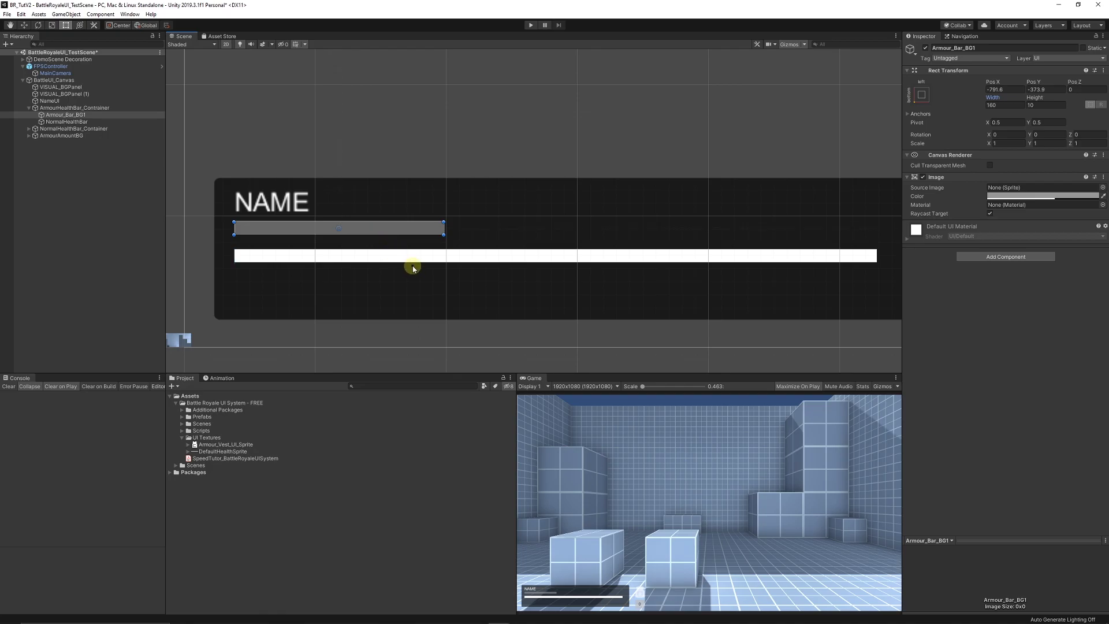
Step: Duplicate it into Armour_Bar_BG2 in the next slot, then duplicate again for Armour_Bar_BG3
key(ctrl+d)
drag(81, 128, 87, 119)
click(103, 122)
key(BackSpace)
key(BackSpace)
key(BackSpace)
key(BackSpace)
key(BackSpace)
text(2)
click(97, 166)
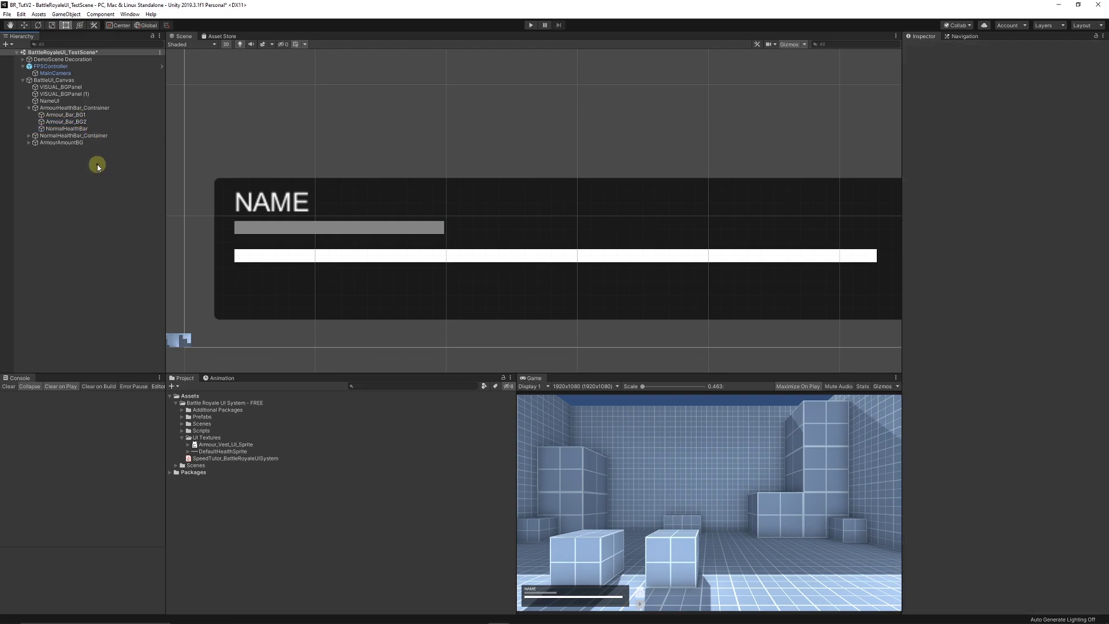
click(359, 229)
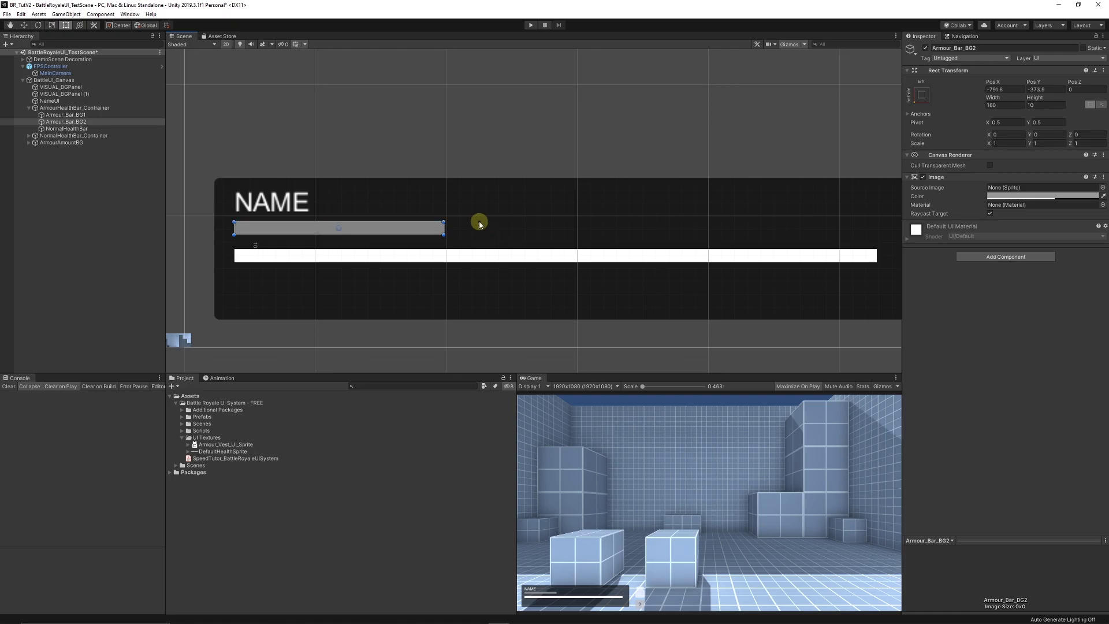
drag(426, 229, 632, 231)
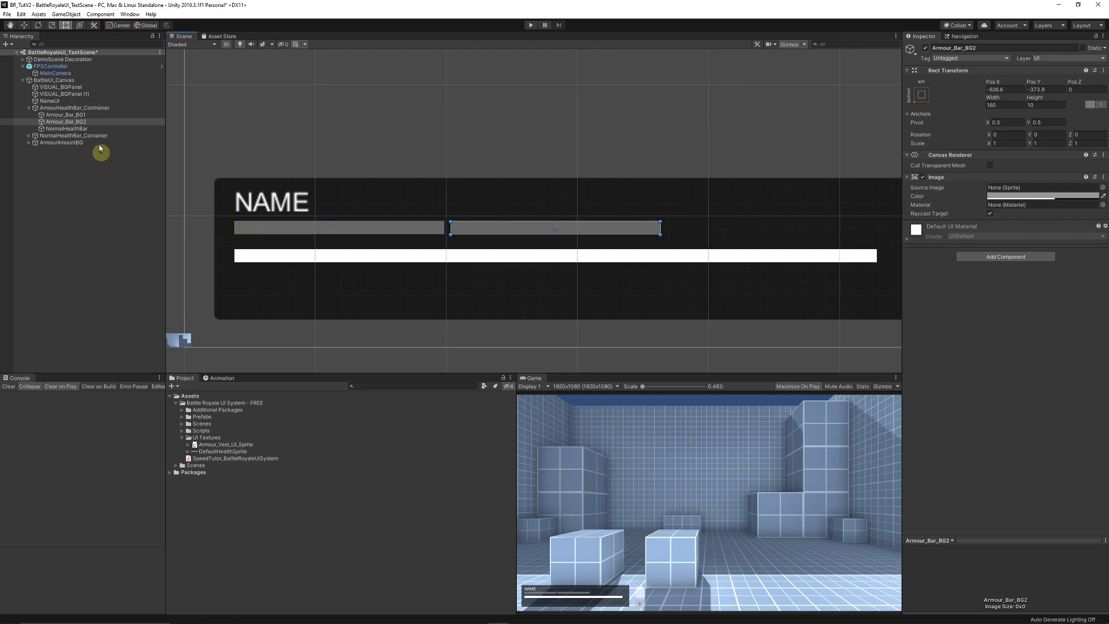
key(ctrl+d)
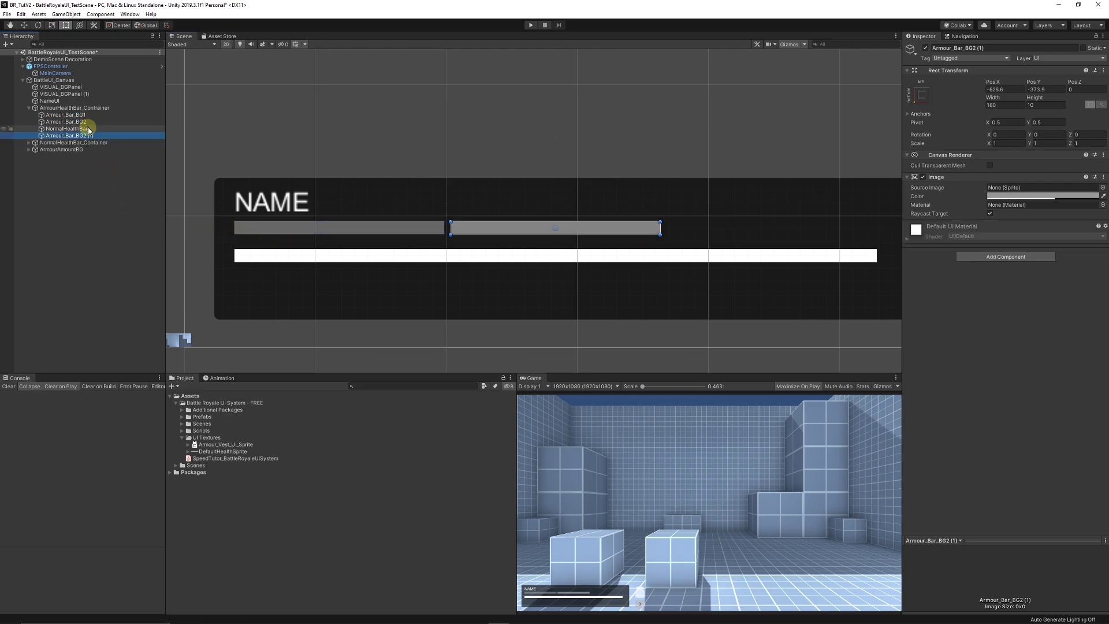
drag(84, 128, 104, 130)
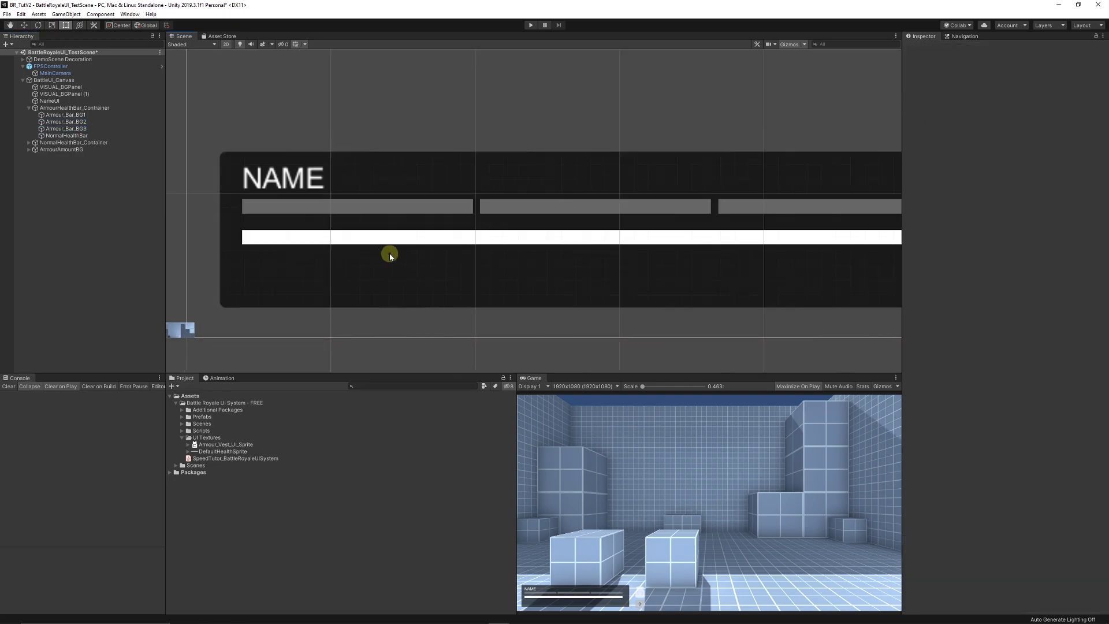
Step: Shrink the white NormalHealthBar to width 160 and move it up into the first slot
click(66, 135)
scroll(674, 297, down, 1)
middle_drag(664, 273, 535, 280)
drag(787, 251, 366, 249)
middle_drag(340, 267, 441, 272)
drag(377, 258, 371, 234)
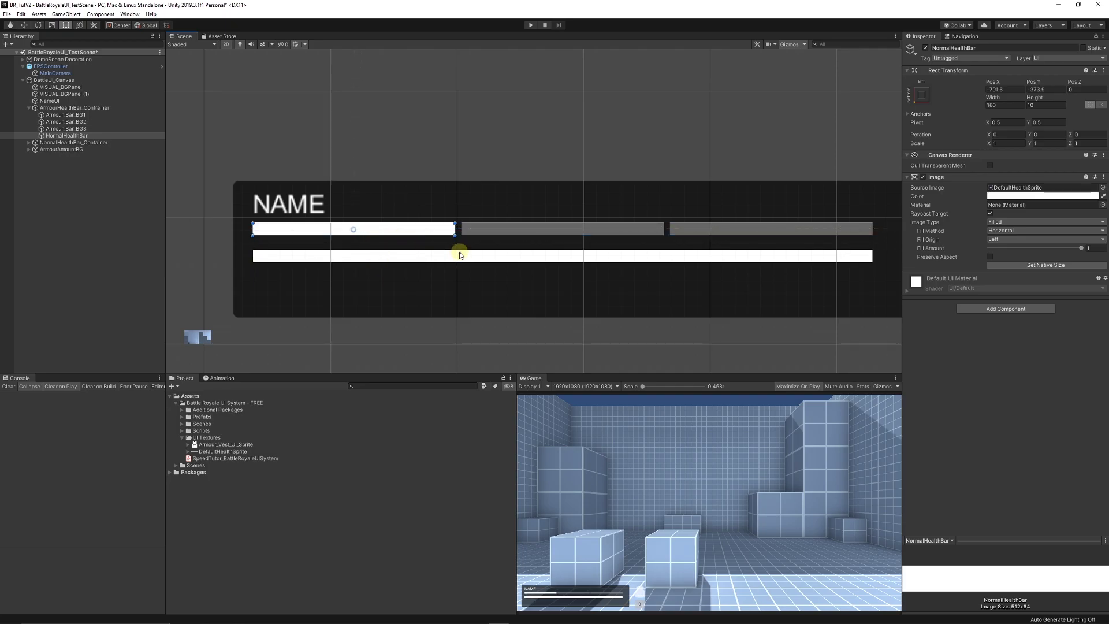
mouse_move(1081, 249)
mouse_down()
mouse_move(1051, 249)
mouse_move(1081, 249)
mouse_up()
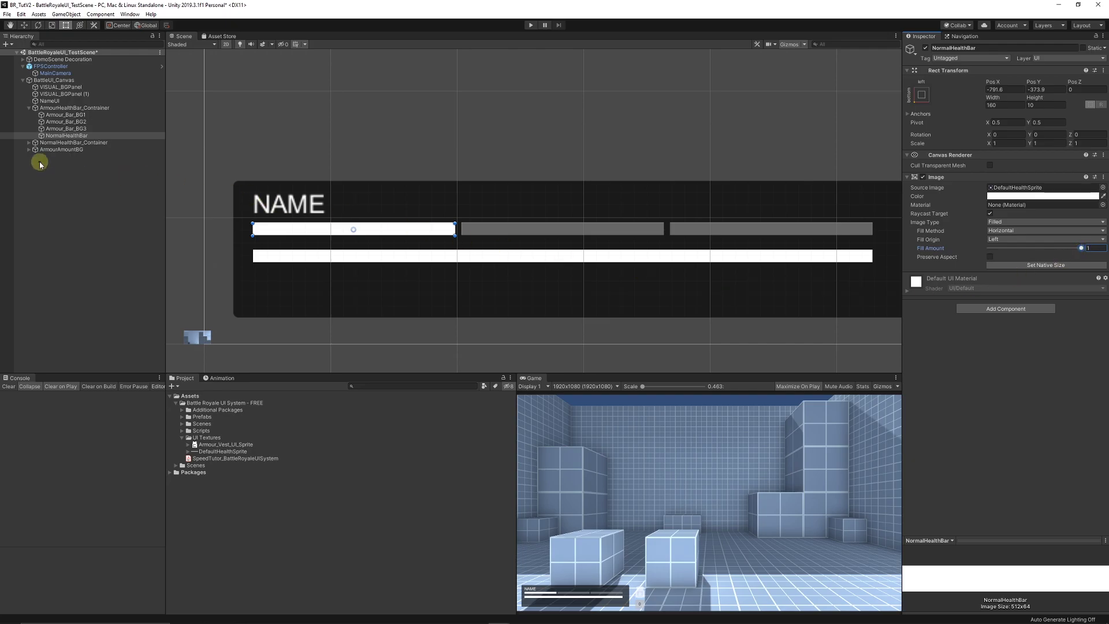
Step: Rename the white bar ArmourBarUI_1 and duplicate it as ArmourBarUI_2 and ArmourBarUI_3 in the other slots
click(66, 135)
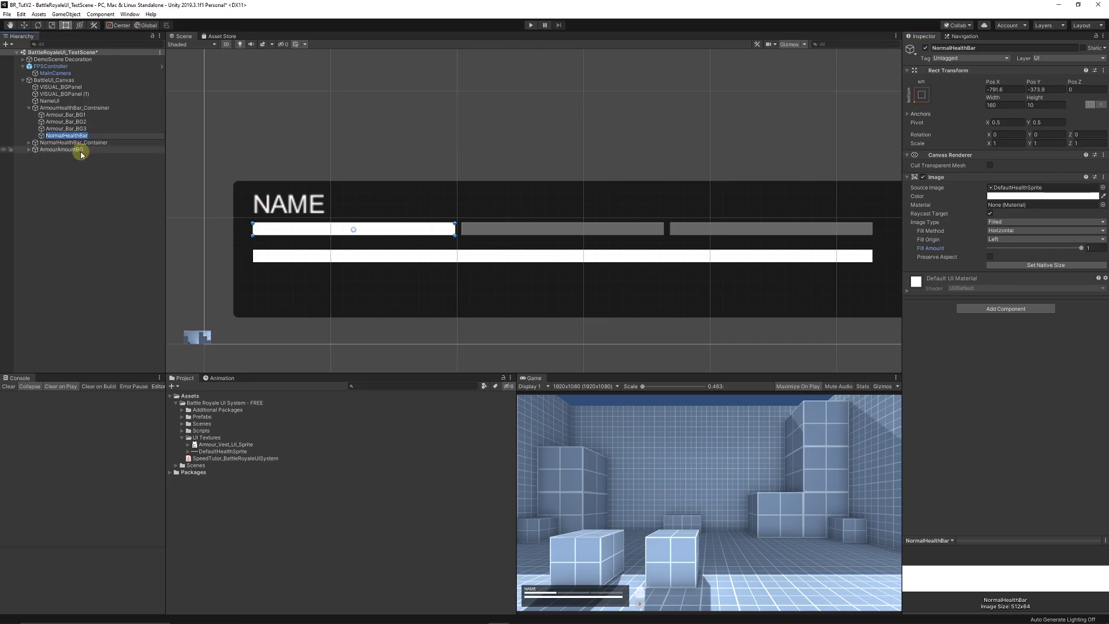
text(ArmourBarUI_1)
key(Return)
key(ctrl+d)
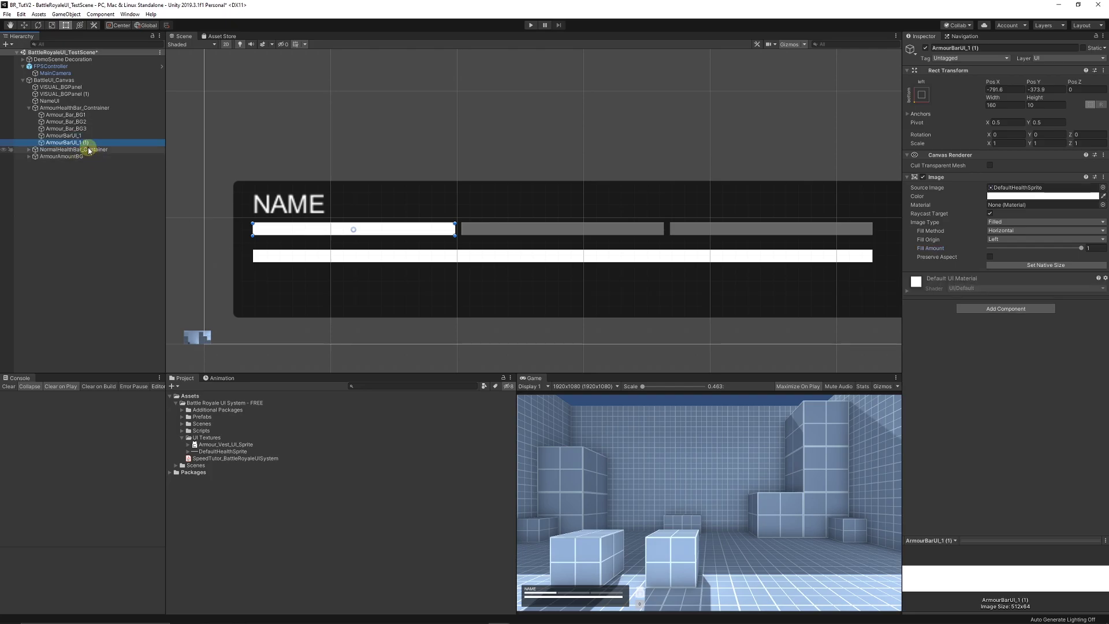
drag(378, 229, 752, 231)
key(ctrl+d)
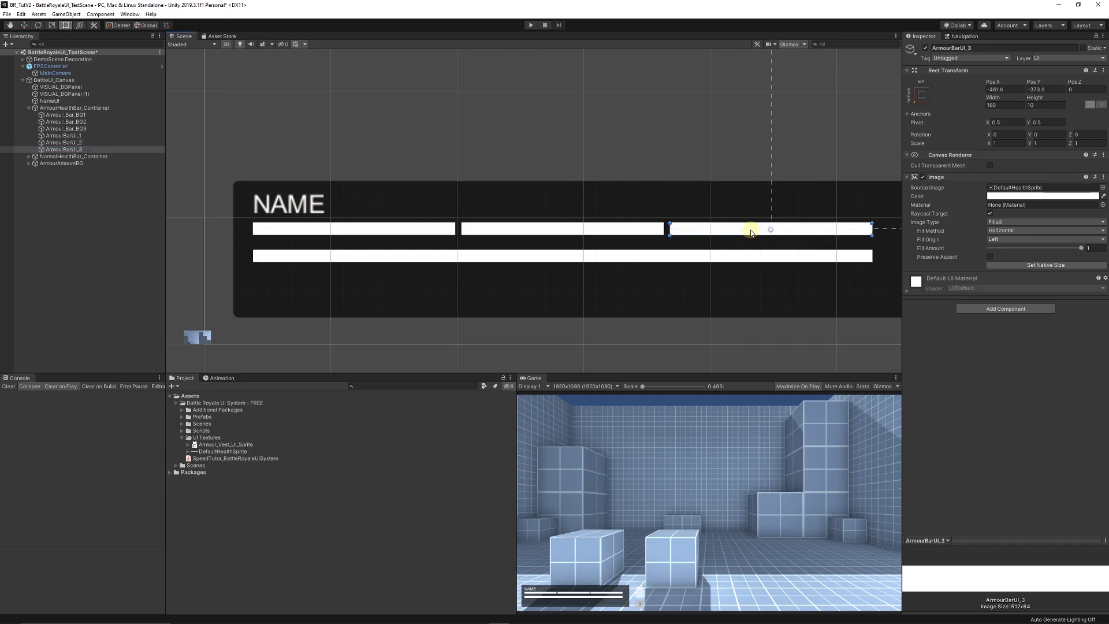
click(131, 223)
middle_drag(557, 241, 522, 243)
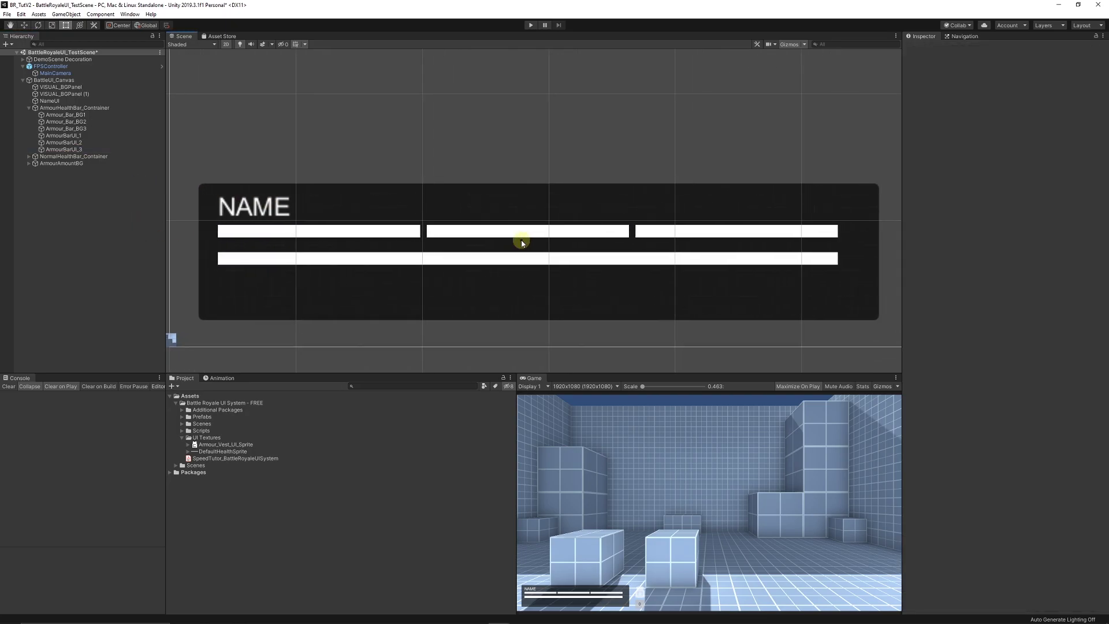
Step: Raise NormalHealthBar_Container slightly with the Move tool
click(29, 108)
click(52, 115)
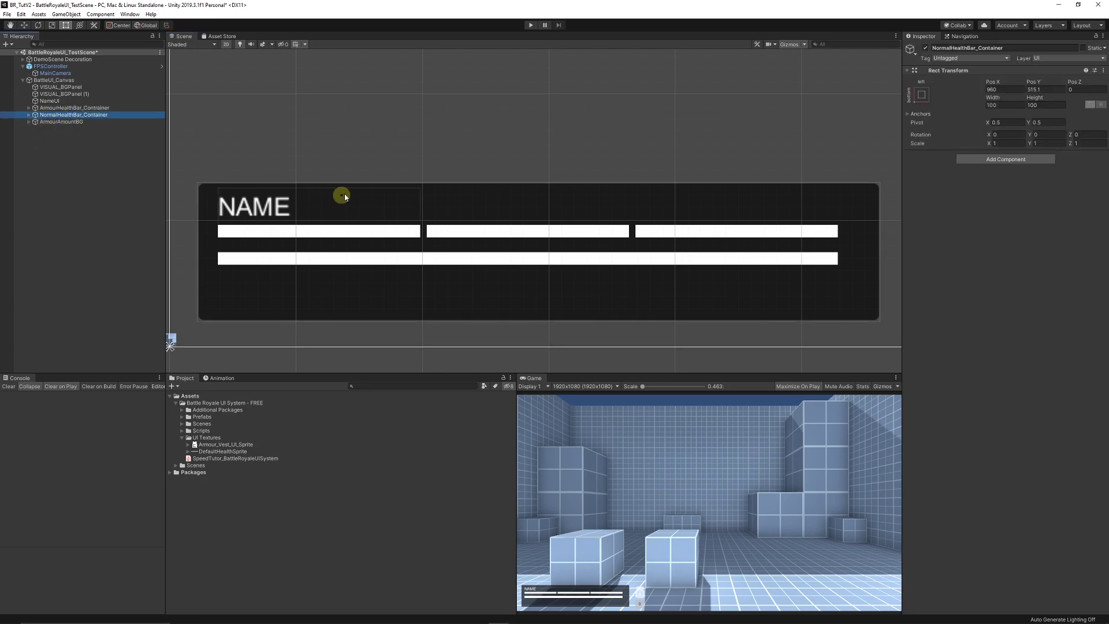
scroll(396, 182, down, 2)
scroll(396, 182, down, 5)
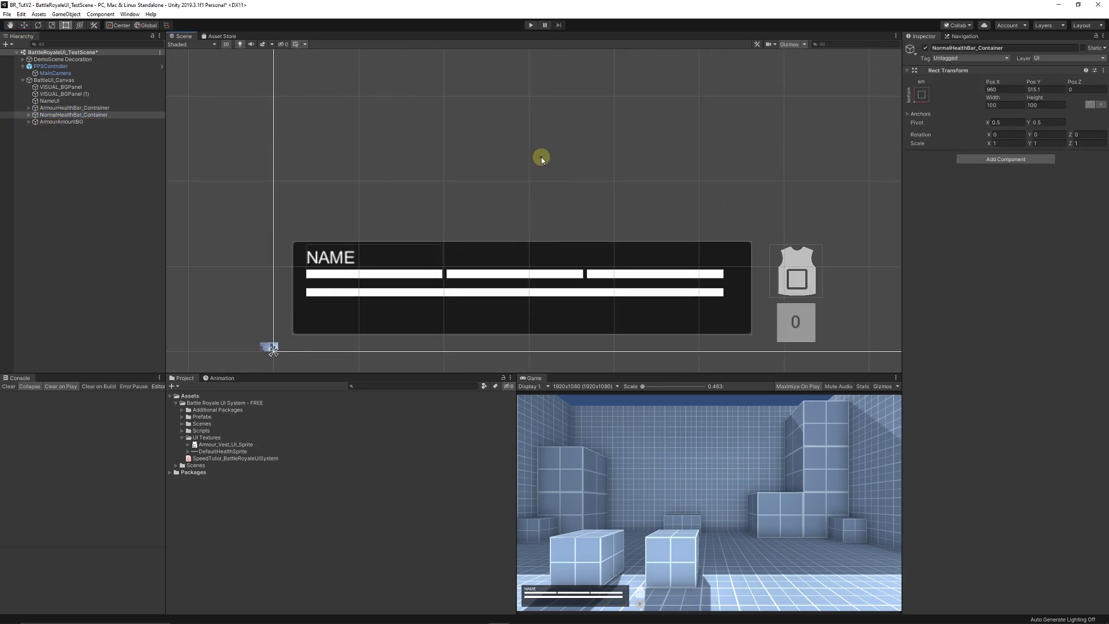
middle_drag(638, 153, 617, 166)
scroll(657, 162, down, 2)
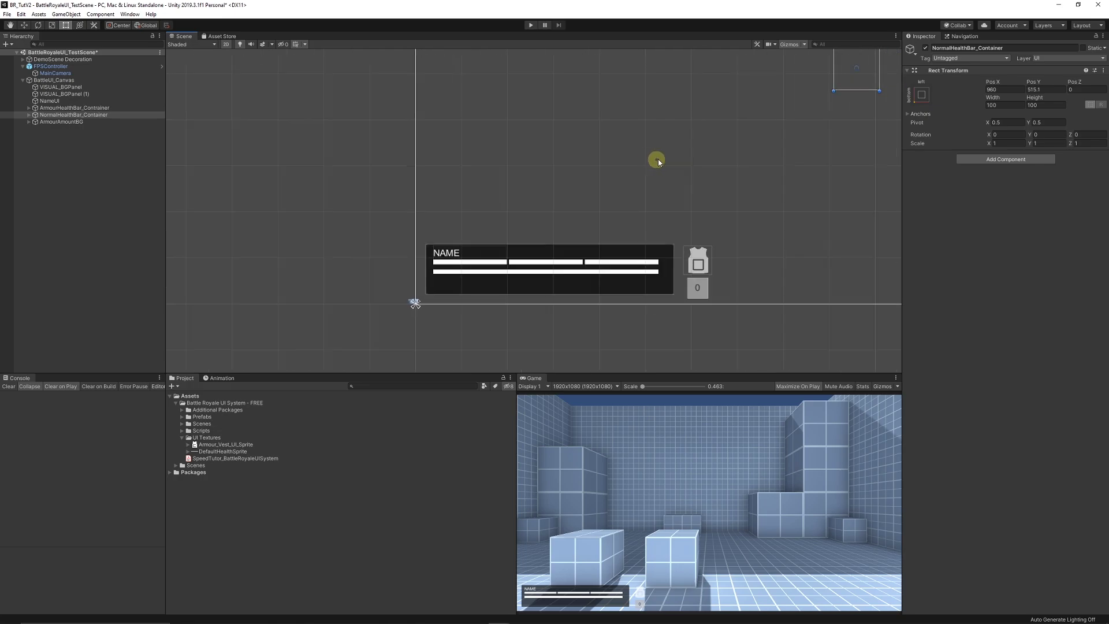
middle_drag(677, 136, 602, 202)
key(w)
drag(581, 197, 581, 194)
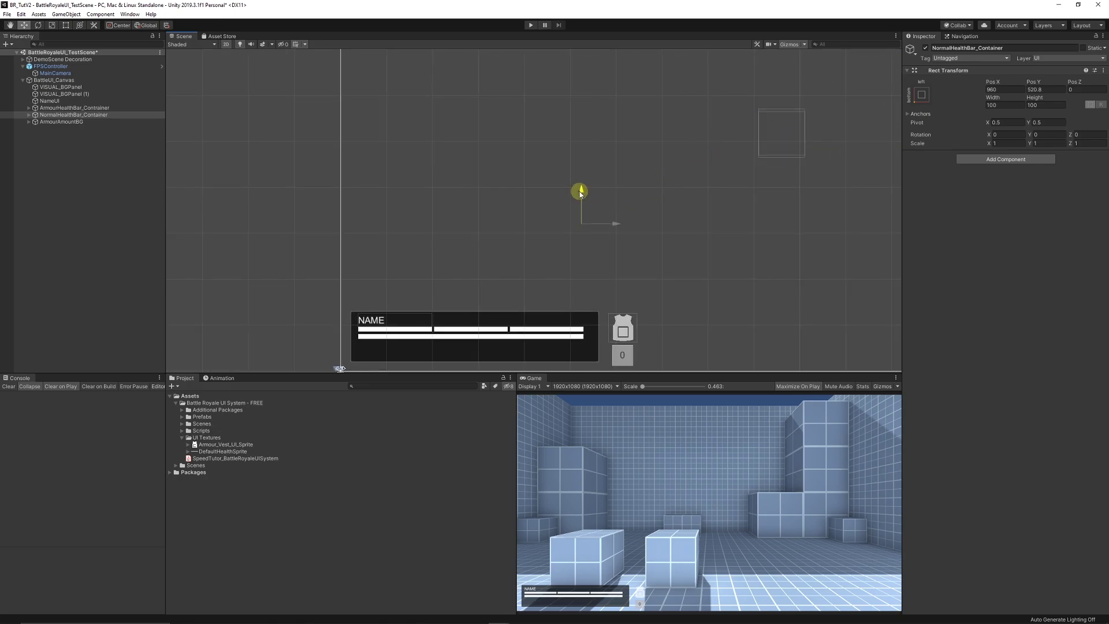
scroll(465, 314, up, 6)
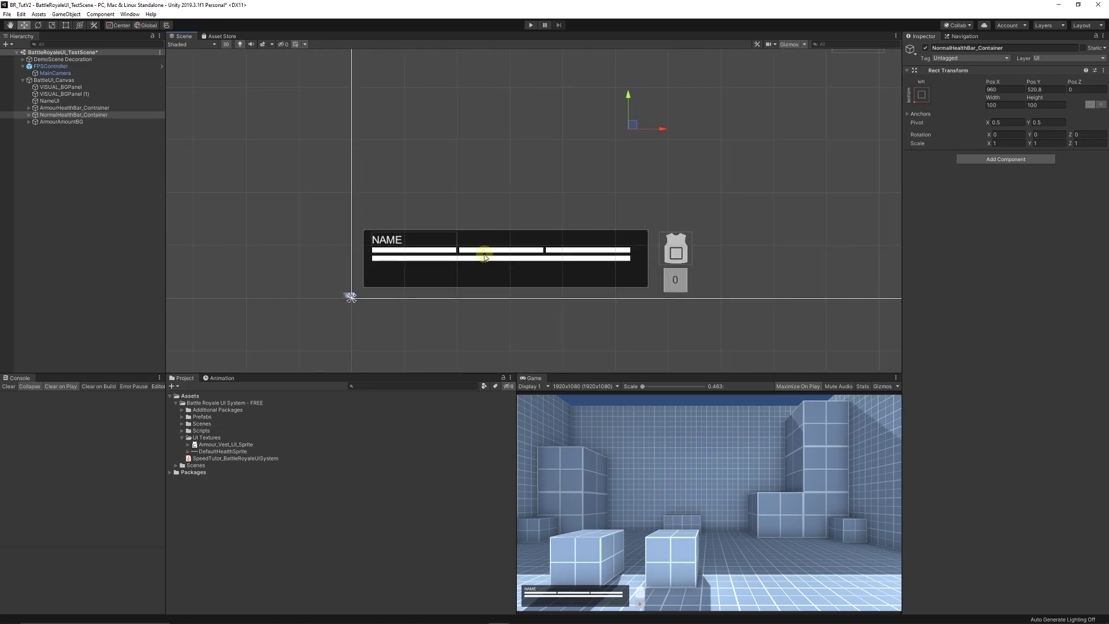
Step: Select ArmourBarUI_1, ArmourBarUI_2 and ArmourBarUI_3 and set their colour to cyan
click(29, 108)
click(64, 135)
shift+click(75, 142)
shift+click(65, 149)
click(1034, 195)
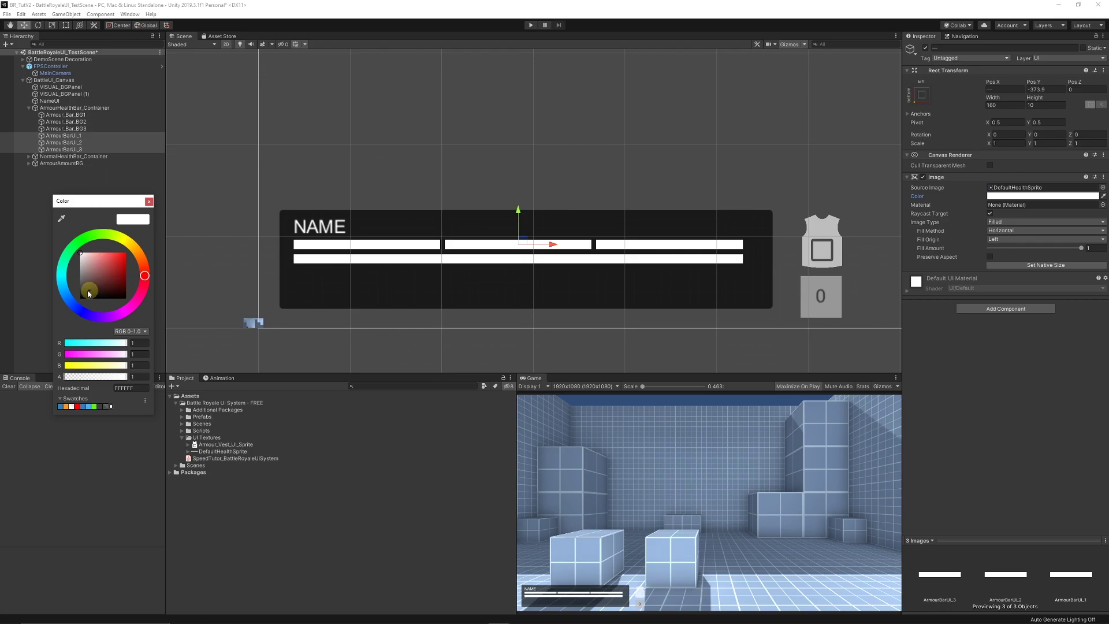
click(64, 283)
click(110, 257)
Step: Create a UI Text under BattleUI_Canvas and move it into the HUD panel
click(29, 108)
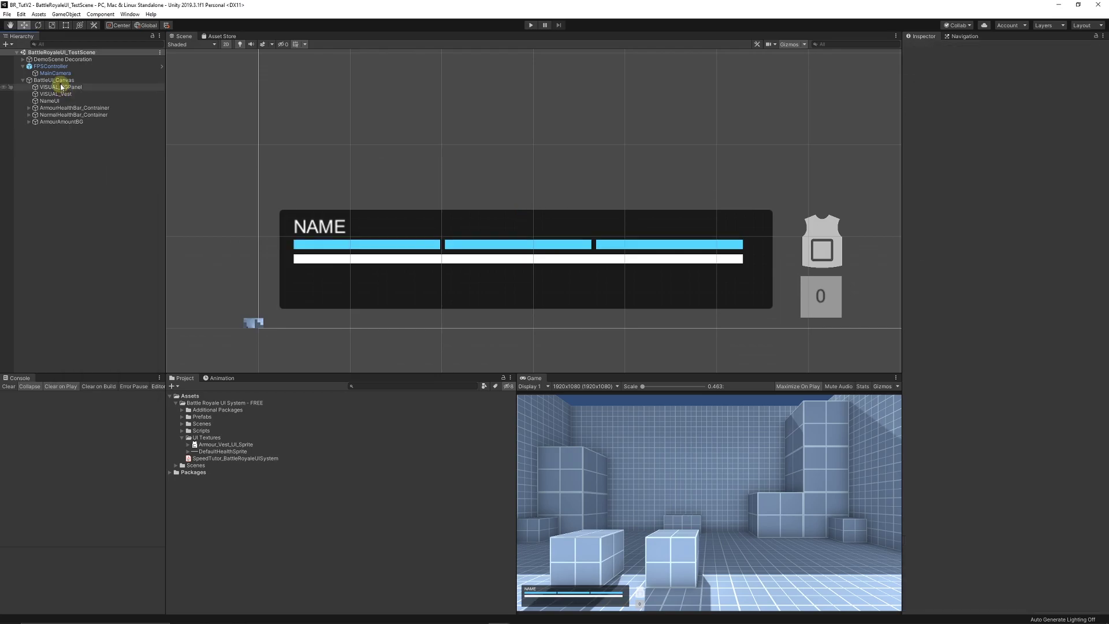
right_click(62, 81)
mouse_move(87, 228)
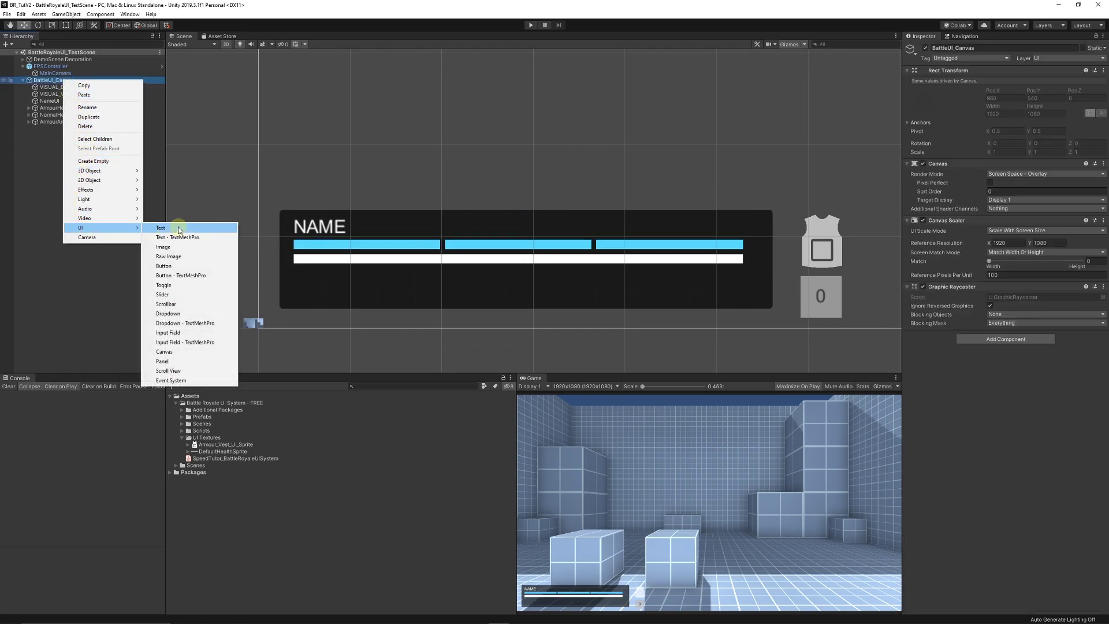
click(175, 226)
scroll(291, 207, down, 3)
click(49, 129)
key(t)
click(797, 69)
drag(798, 70, 427, 289)
key(f)
Step: Anchor the text bottom-left and make it white, font size 20, reading '$'
click(922, 94)
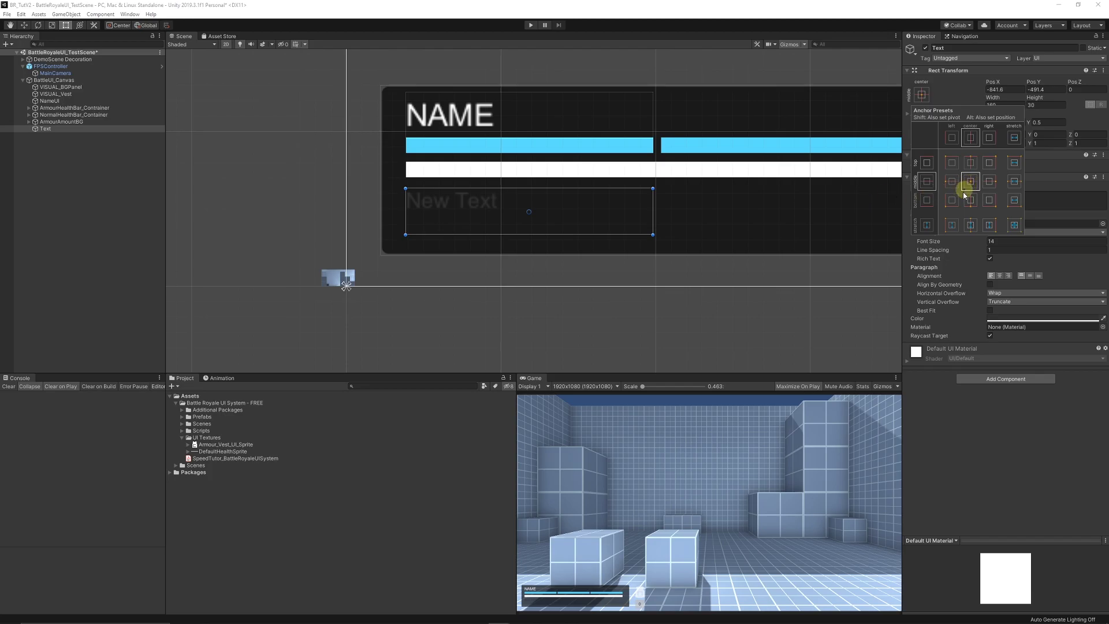
click(953, 199)
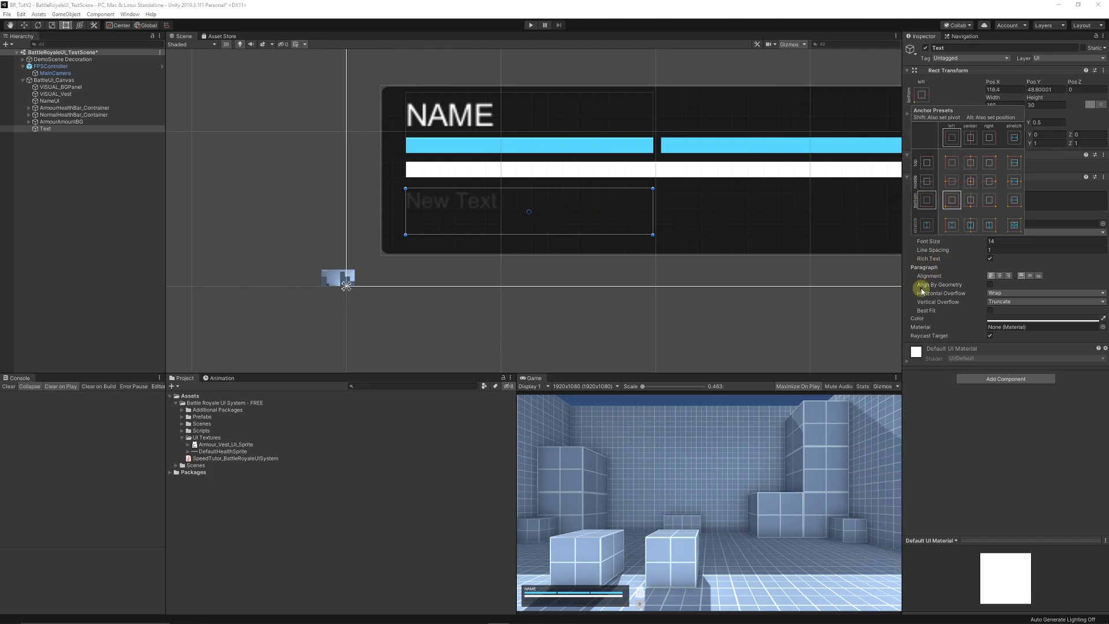
click(1003, 319)
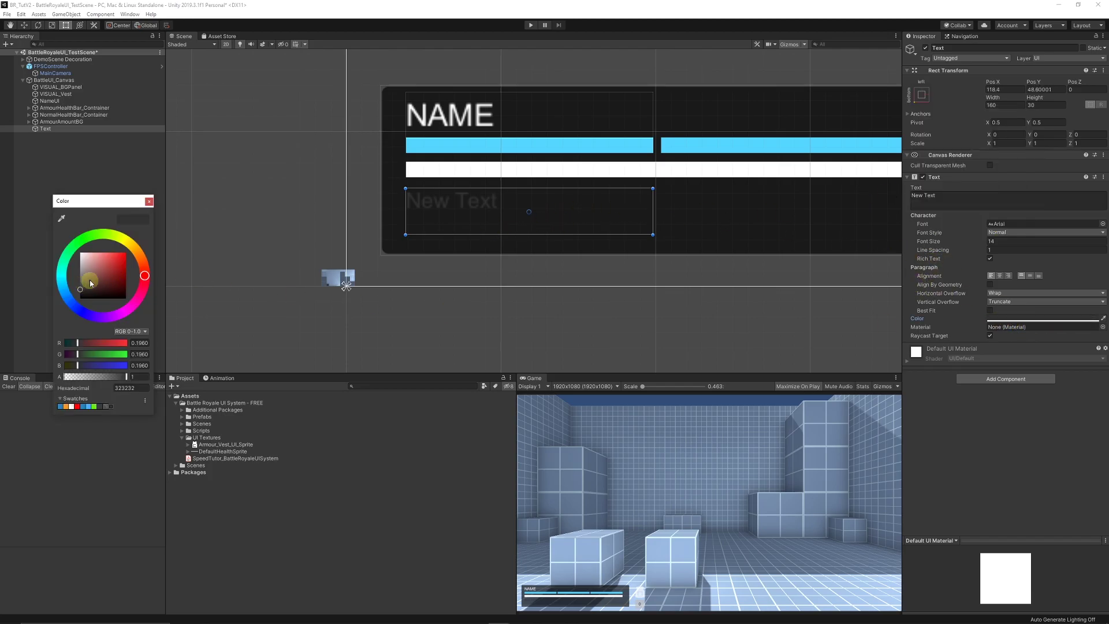
drag(81, 287, 25, 220)
click(149, 203)
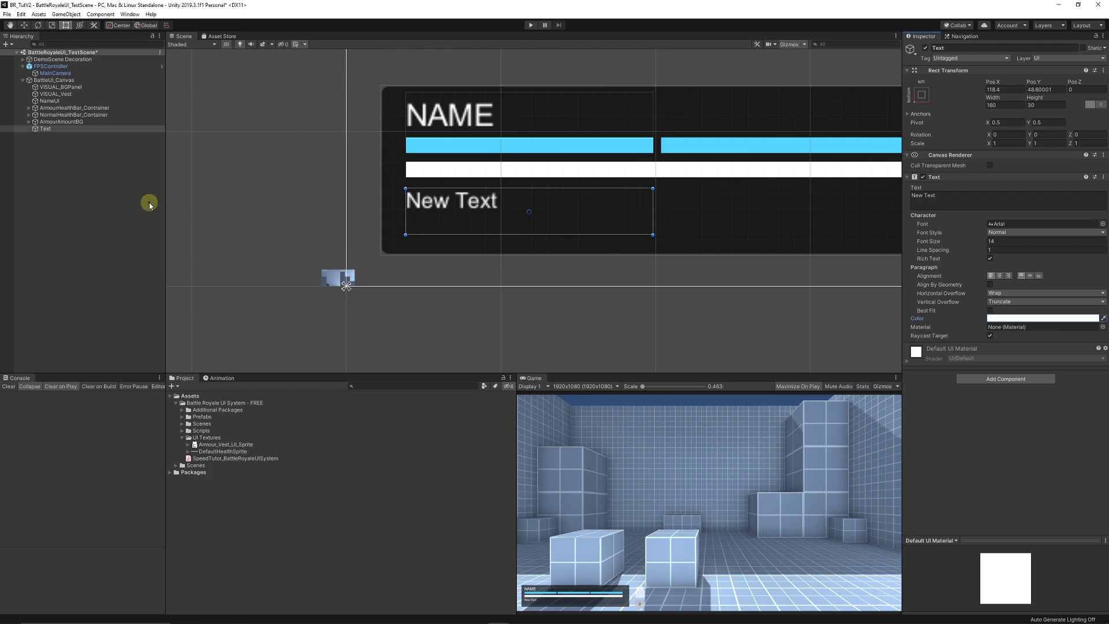
click(1000, 243)
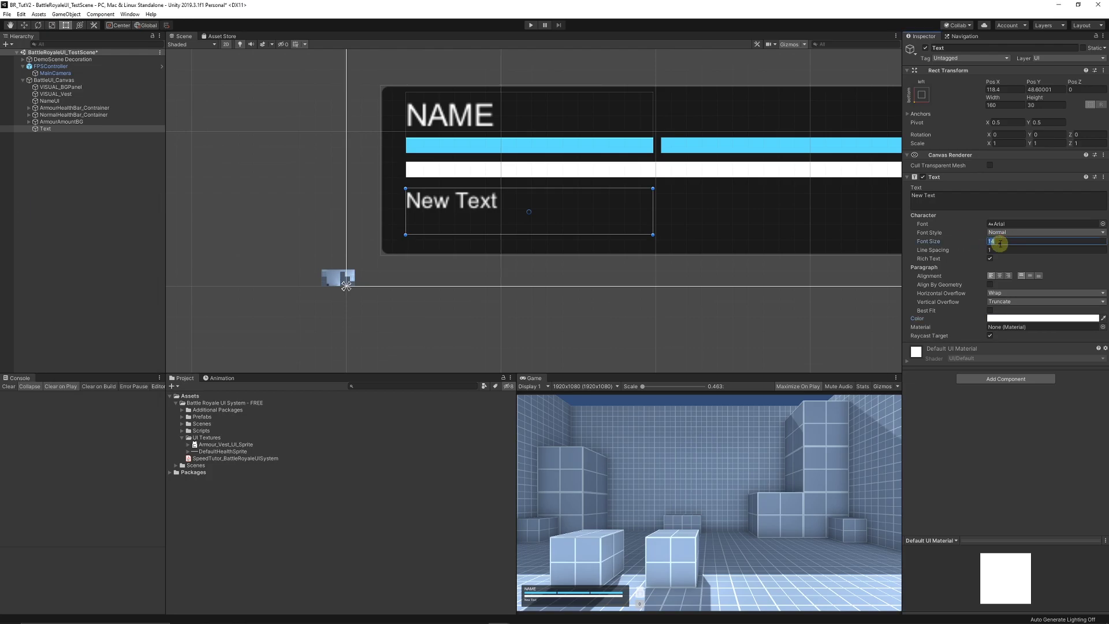
text(20)
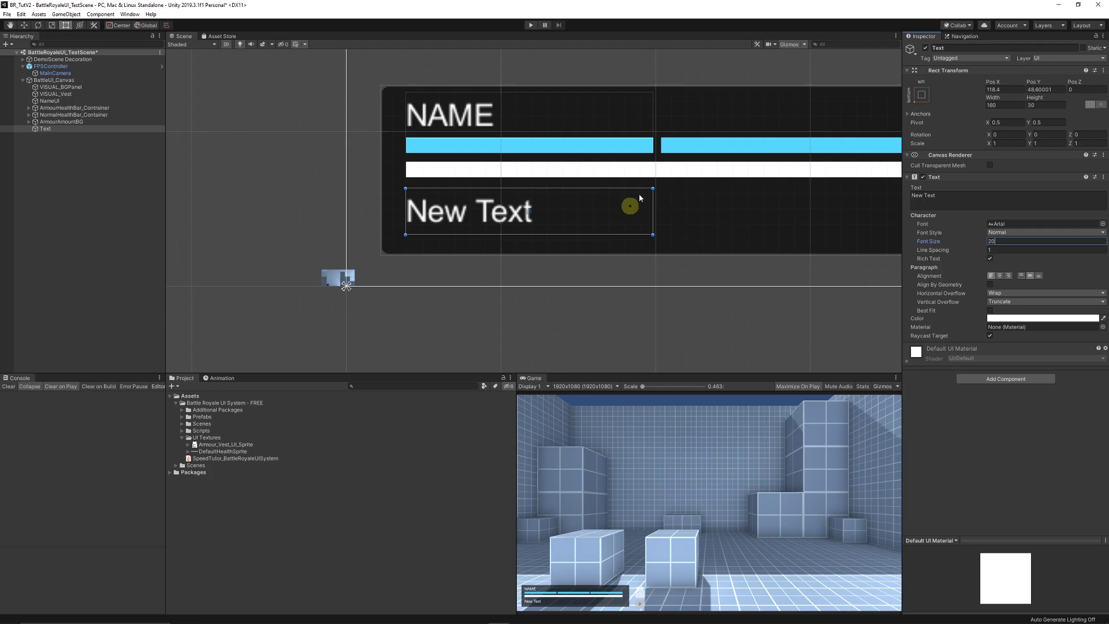
click(976, 200)
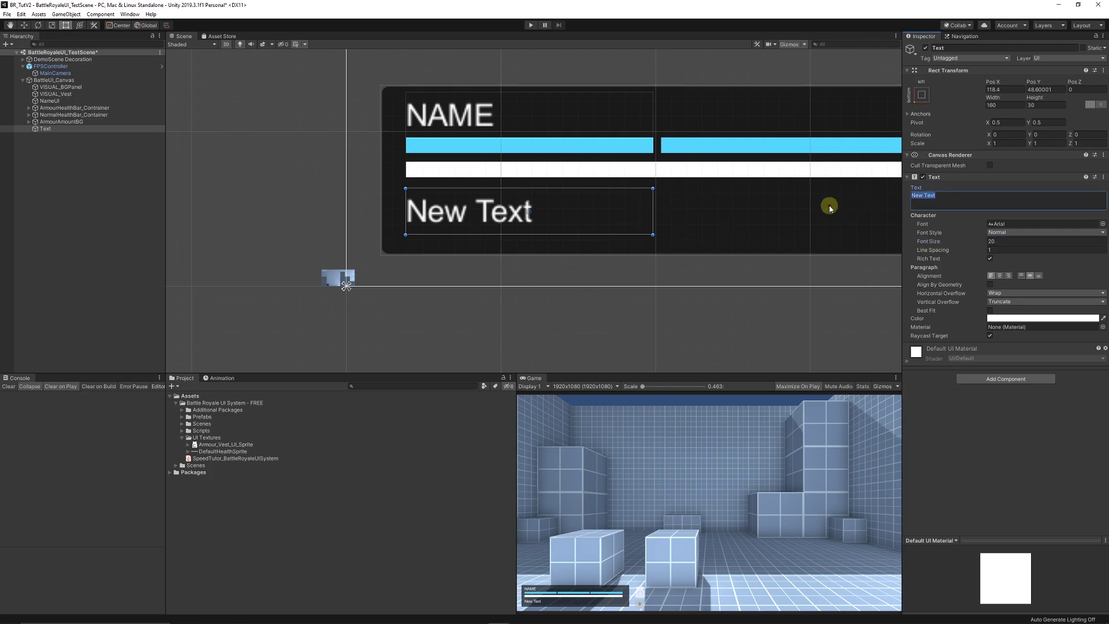
text($)
Step: Narrow the '$' label to fit, nudge it up, and order it below VISUAL_Vest
drag(655, 218, 430, 221)
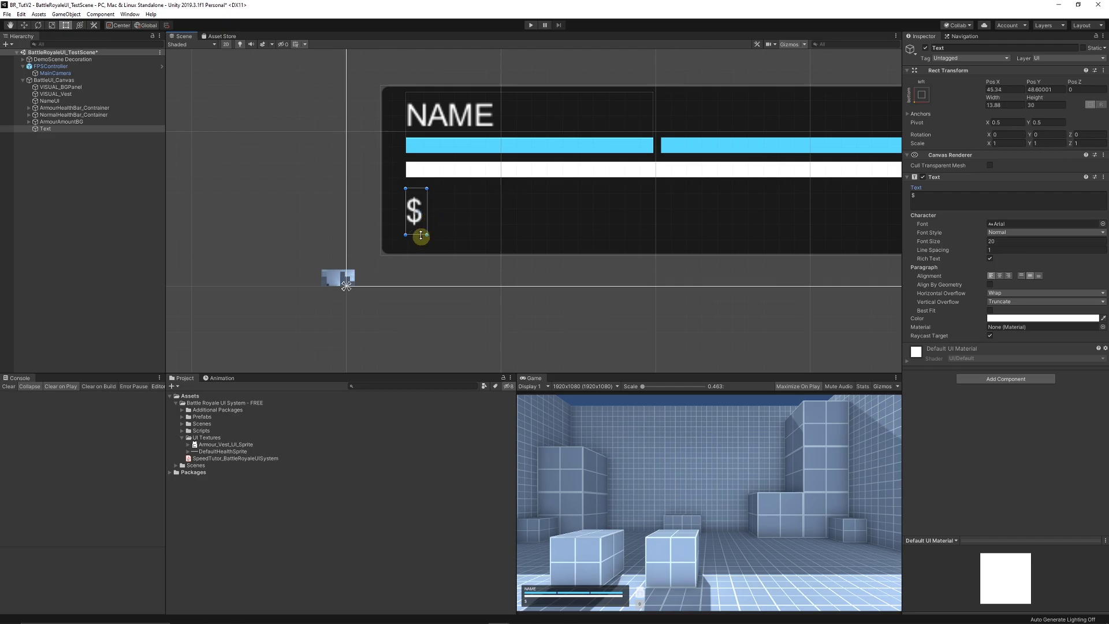
scroll(424, 214, up, 3)
drag(411, 210, 411, 210)
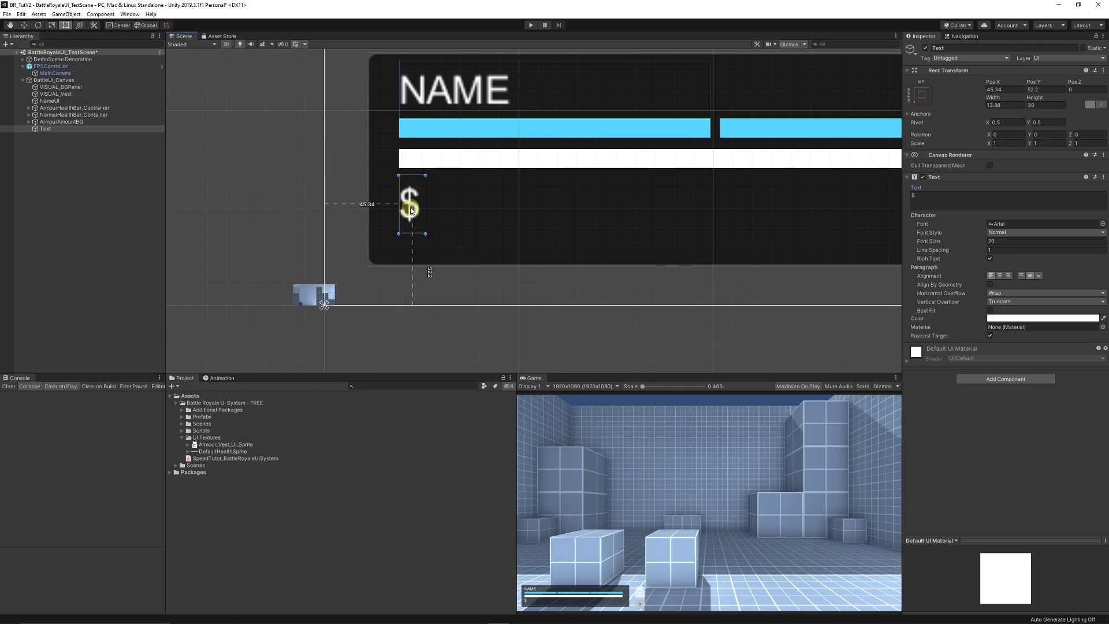
drag(45, 129, 64, 102)
Step: Rename the dollar-sign Text object to VISUAL_DollarSign
click(60, 102)
text(VIS)
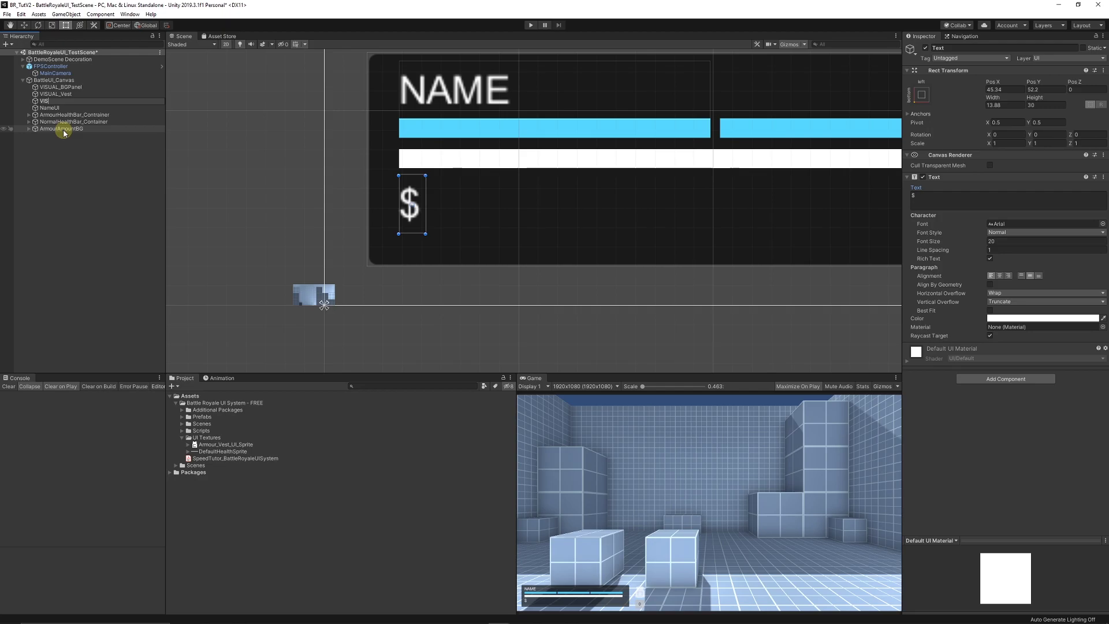
text(UAL_DollarSign)
key(Return)
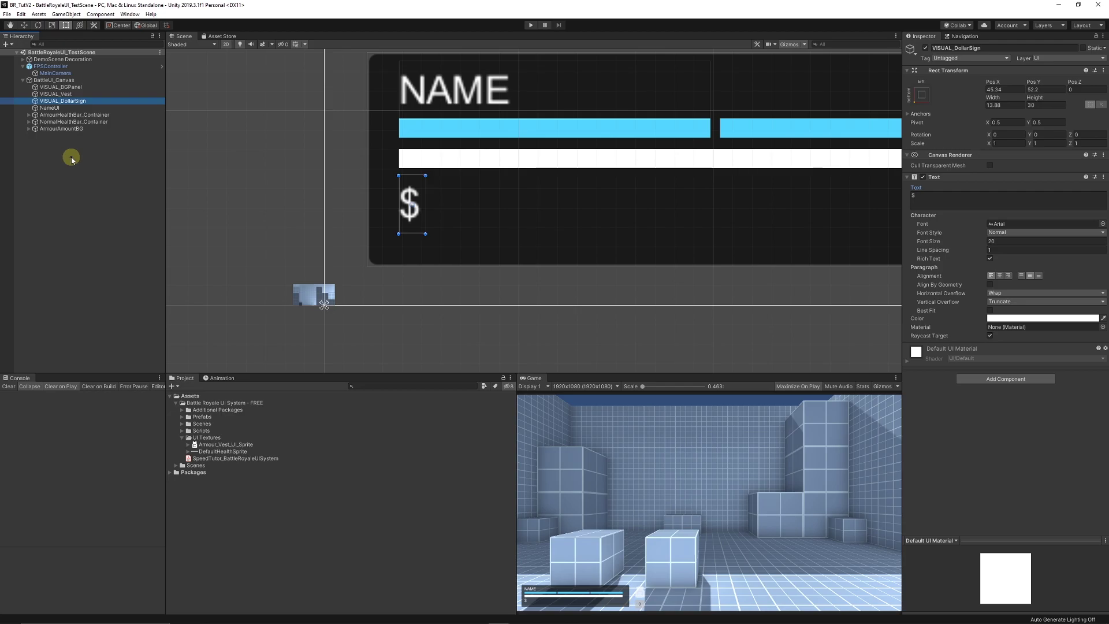
click(71, 156)
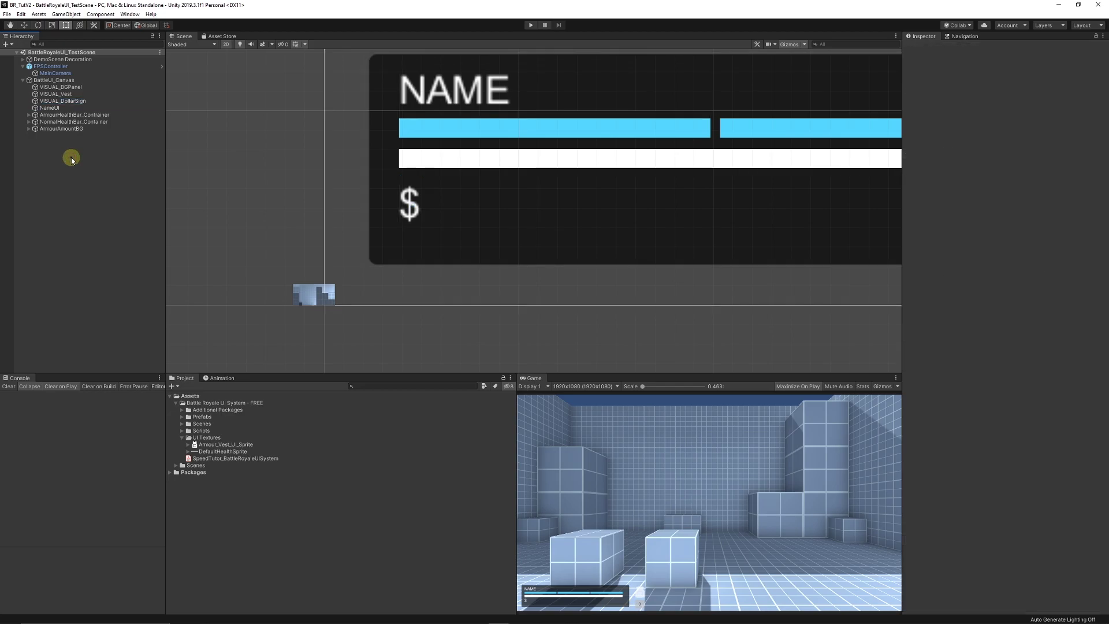
Step: Duplicate VISUAL_DollarSign as CashUI, place it below NameUI, and move it right of the $
click(75, 102)
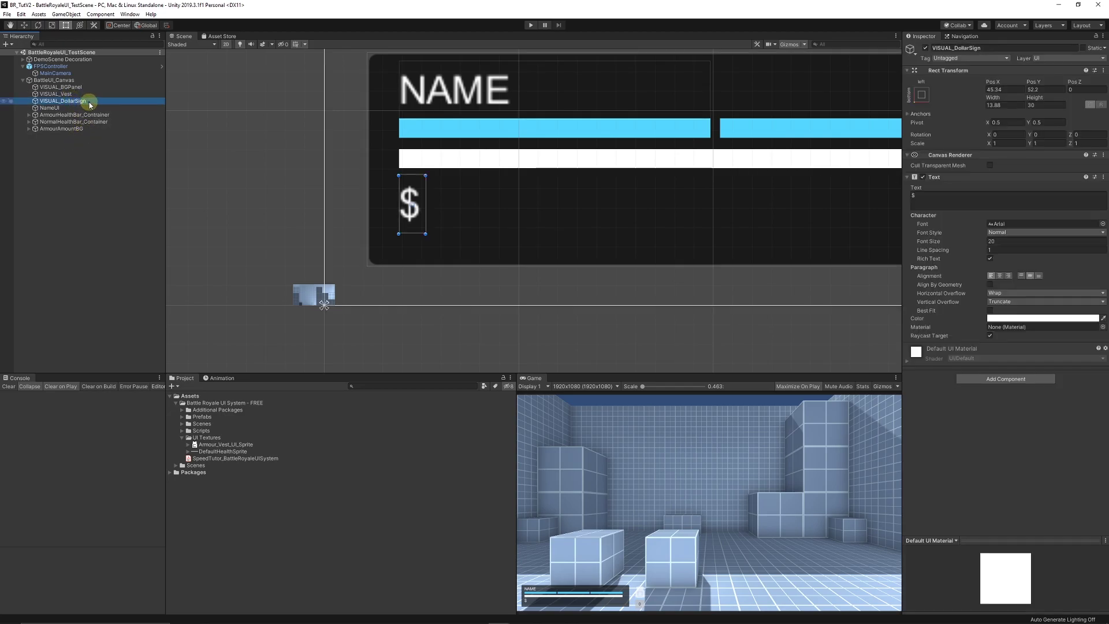
key(ctrl+d)
drag(74, 109, 63, 115)
click(57, 116)
key(Return)
drag(406, 205, 441, 213)
Step: Widen the CashUI rect to fit 1000000, then set its text to 0
click(965, 199)
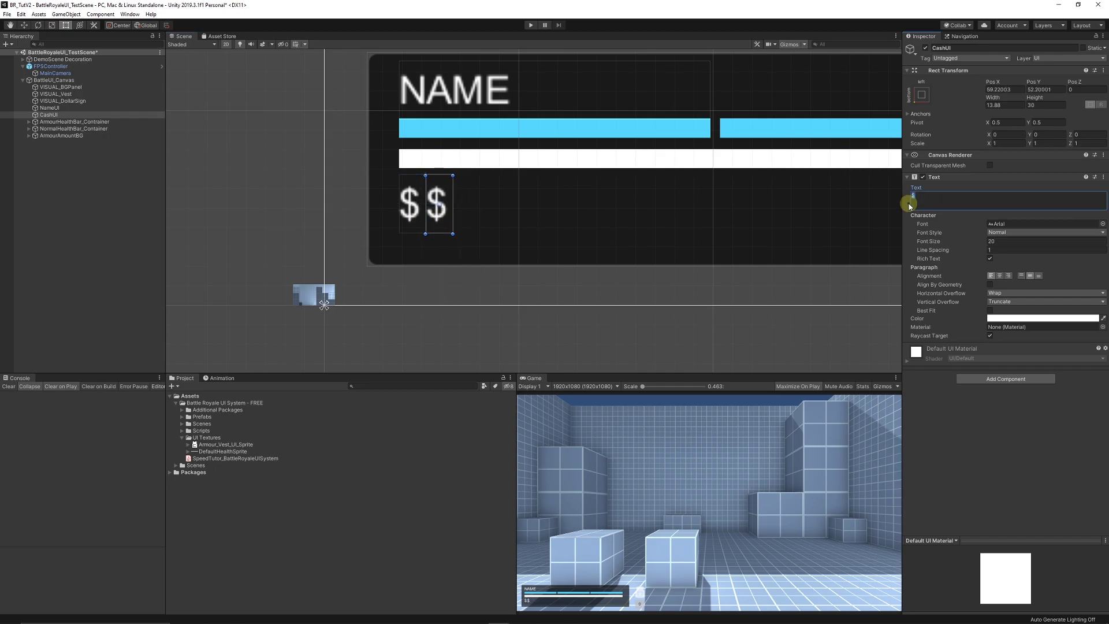
text(0)
key(BackSpace)
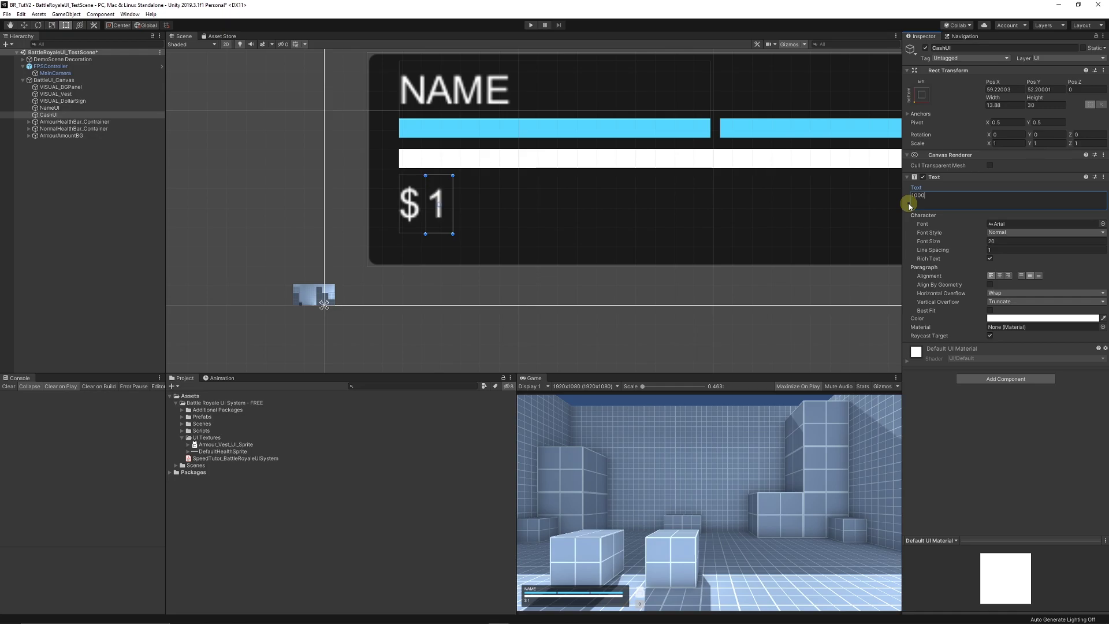
text(1000000)
drag(453, 213, 582, 215)
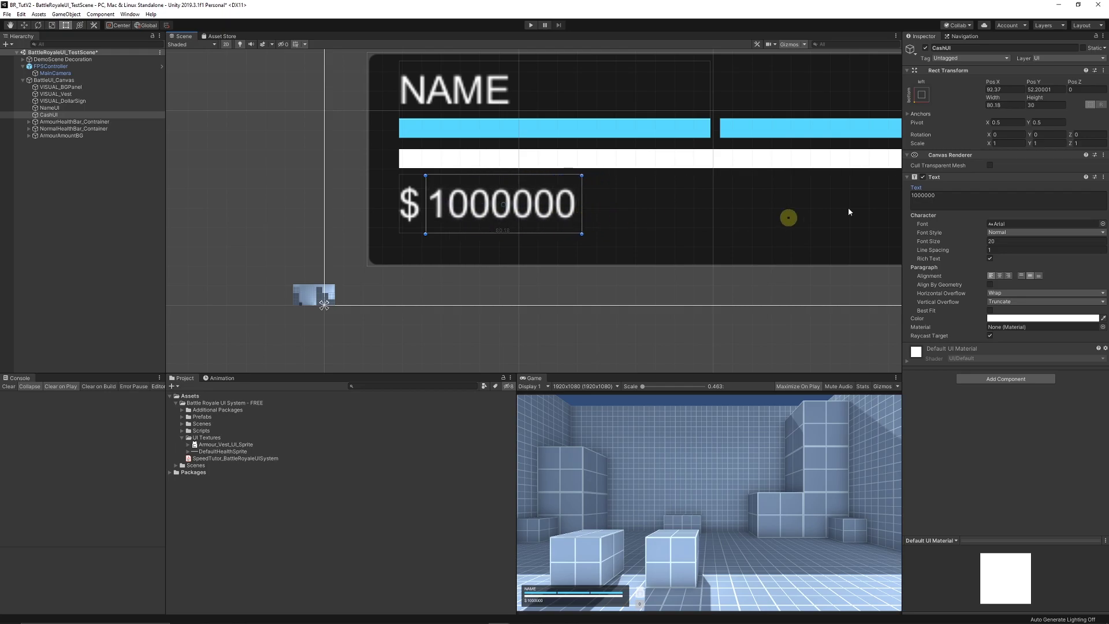
click(947, 199)
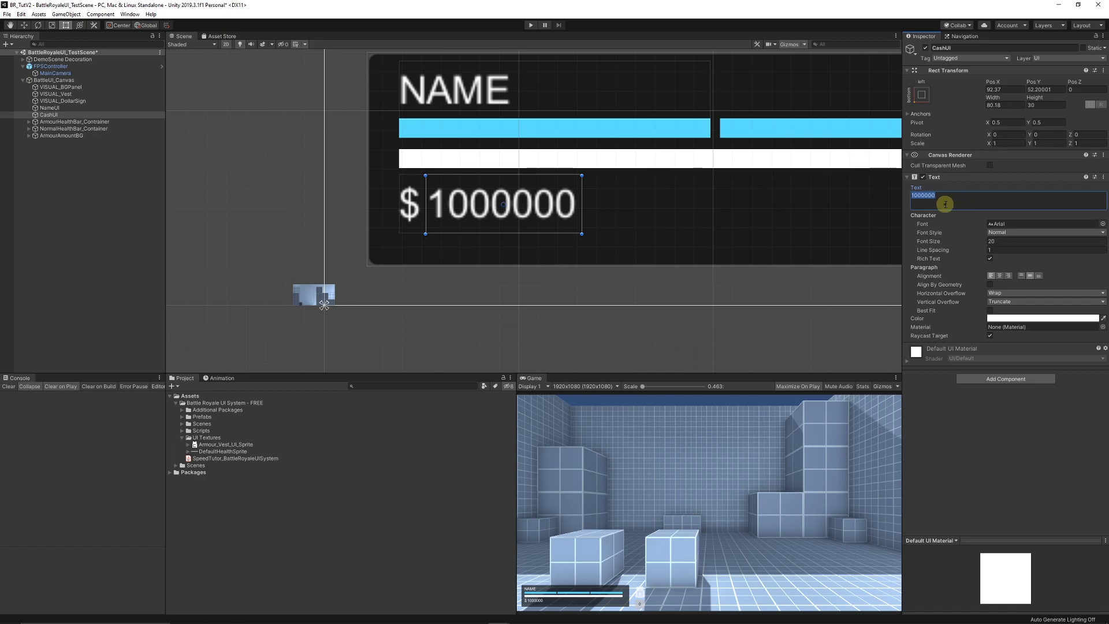
text(0)
click(84, 292)
scroll(501, 244, down, 3)
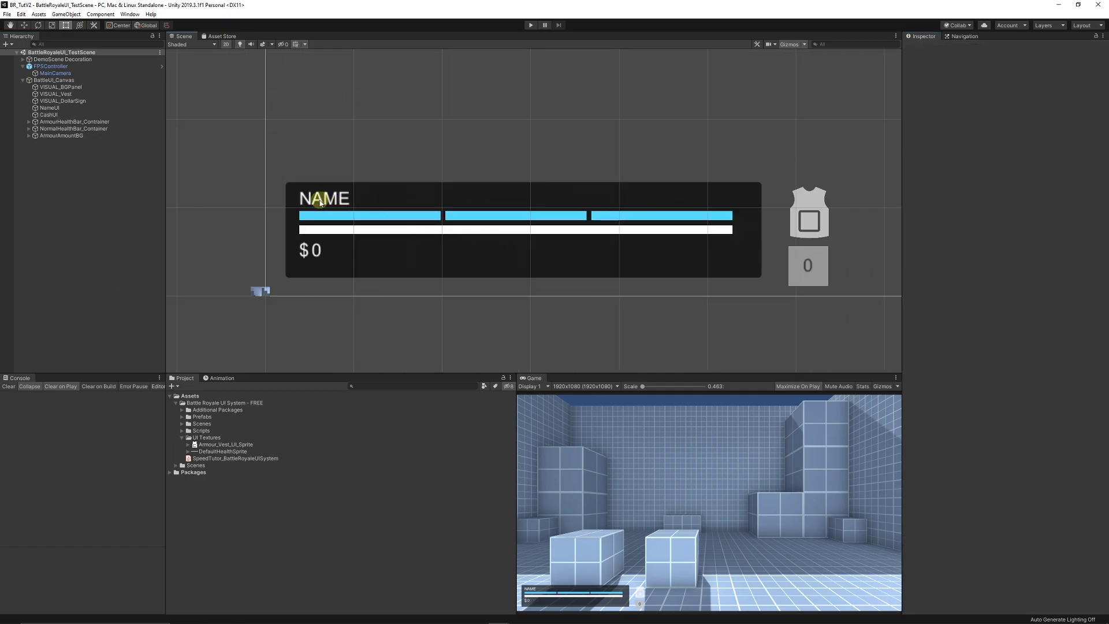
click(51, 107)
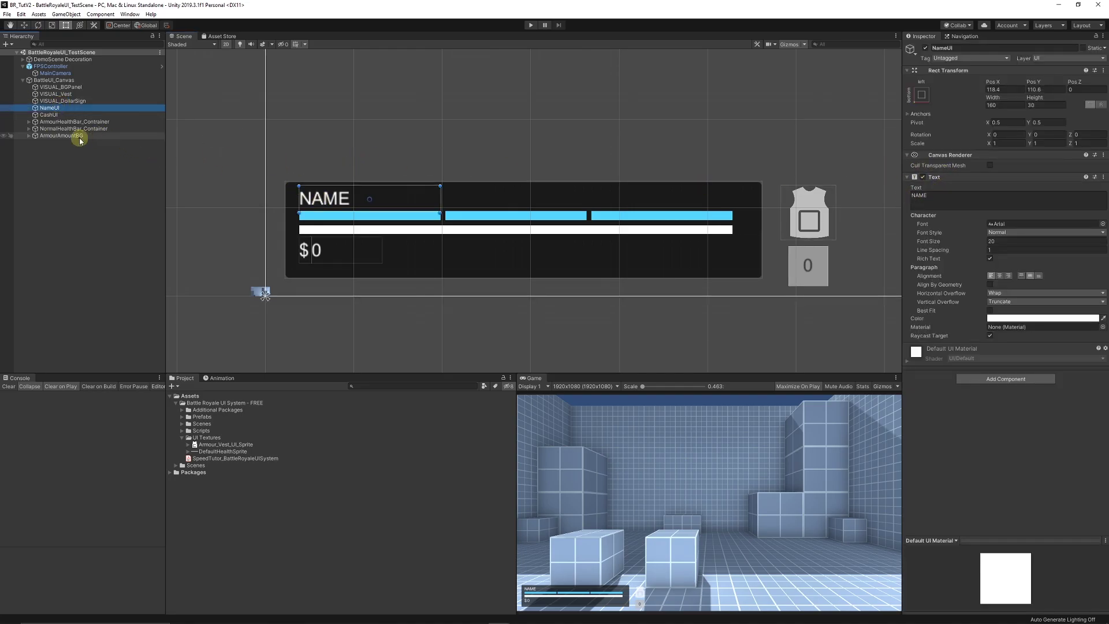
click(52, 114)
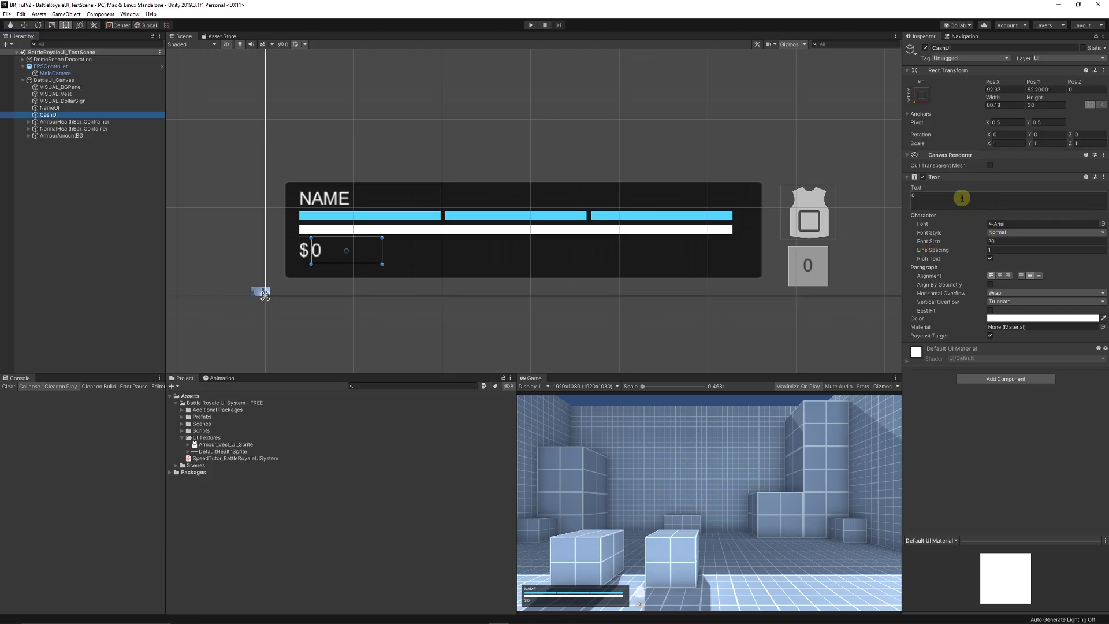
click(35, 138)
click(29, 137)
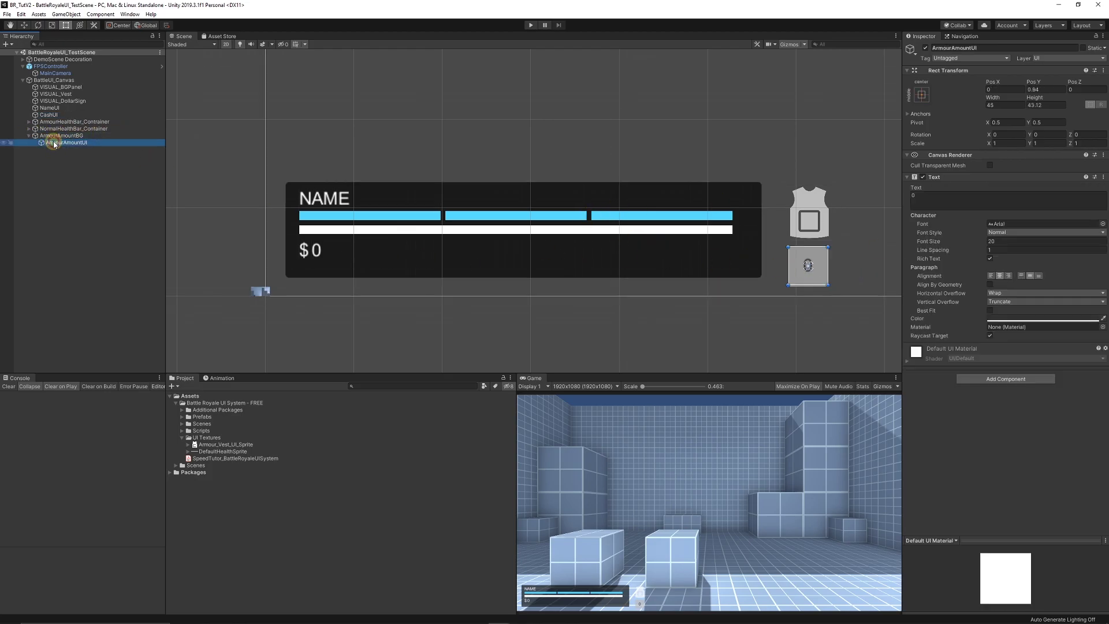
click(29, 136)
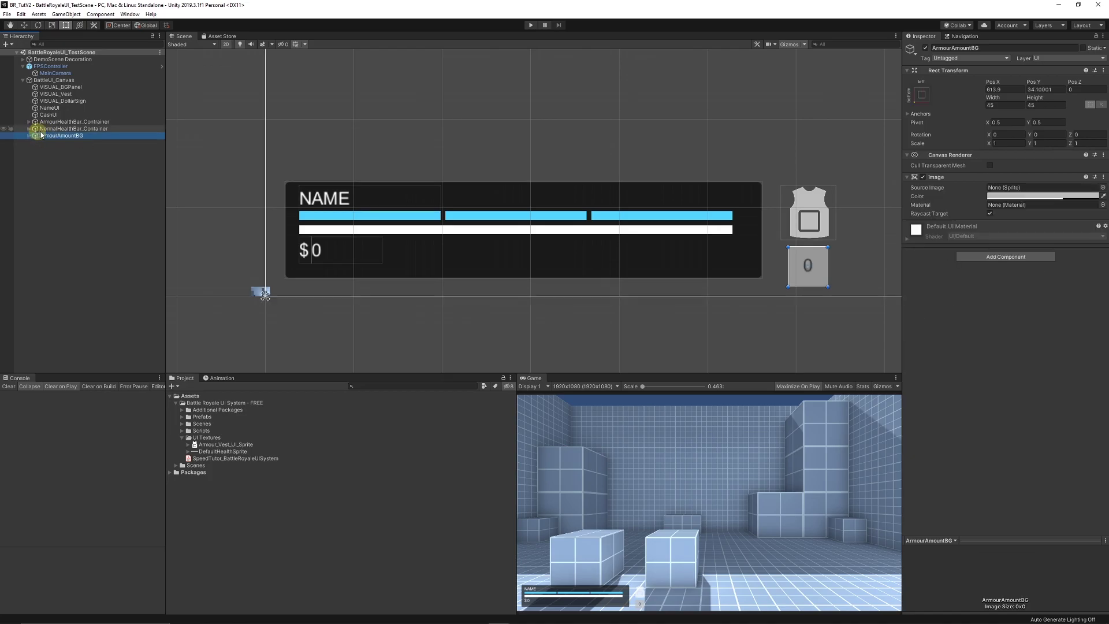
click(29, 122)
click(63, 149)
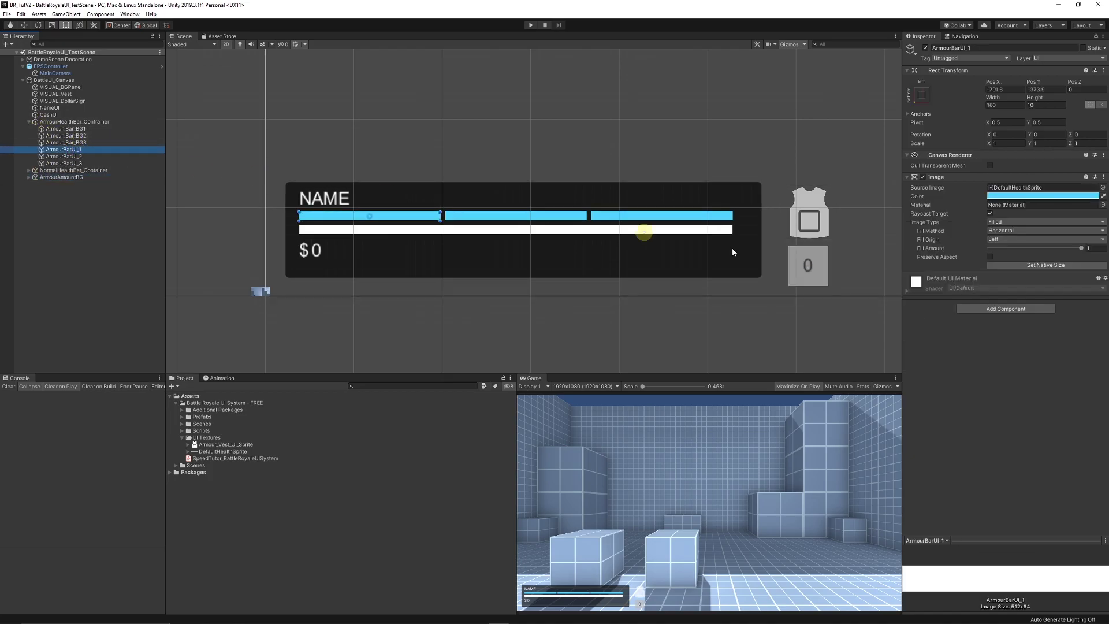
drag(1082, 248, 1106, 254)
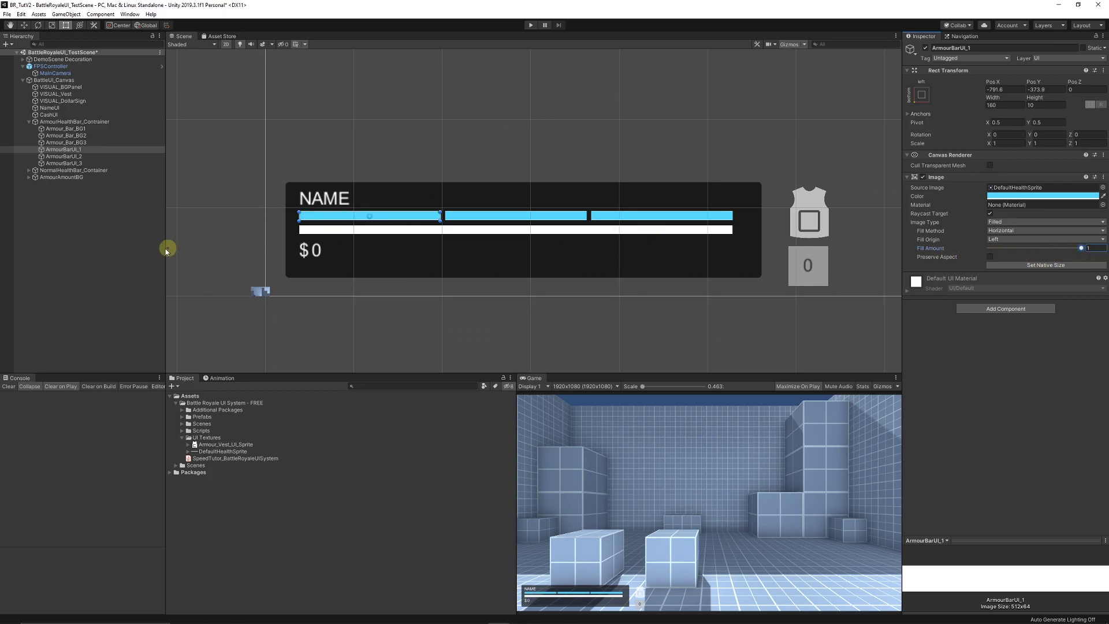
click(94, 257)
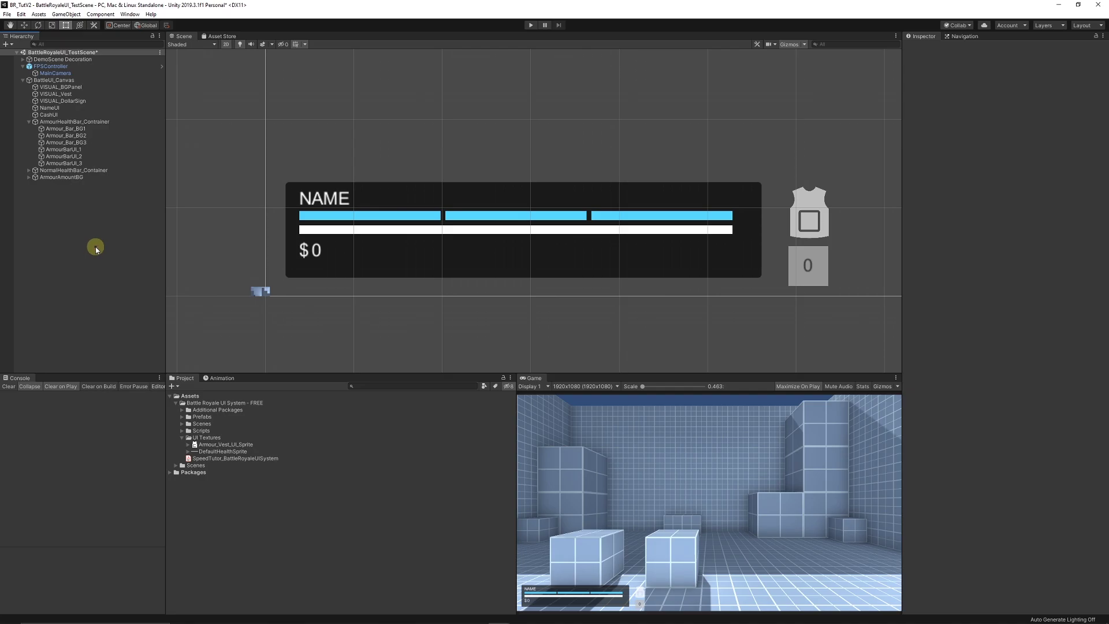